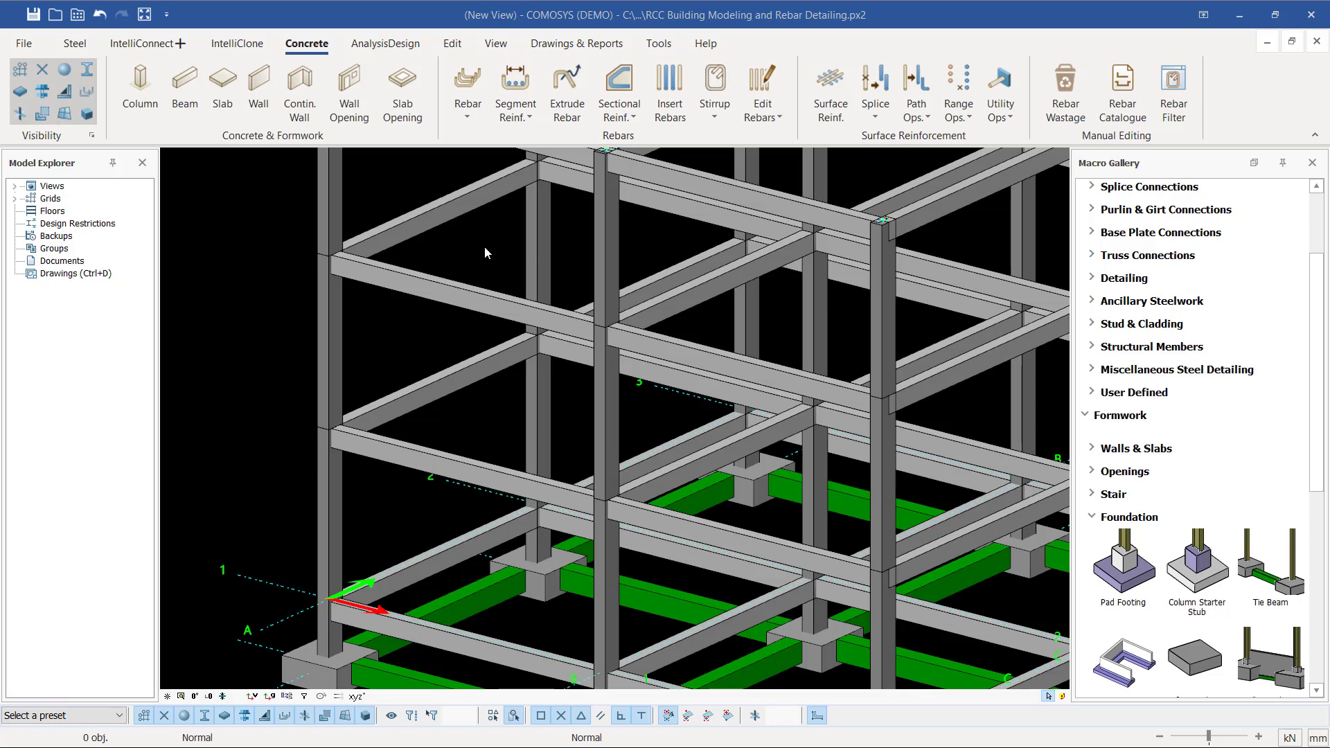
# - Examine the concrete frame from its footings and tie beams up to the roof-level beam and column corners
pyautogui.scroll(-5, 455, 261)
pyautogui.scroll(3, 447, 451)
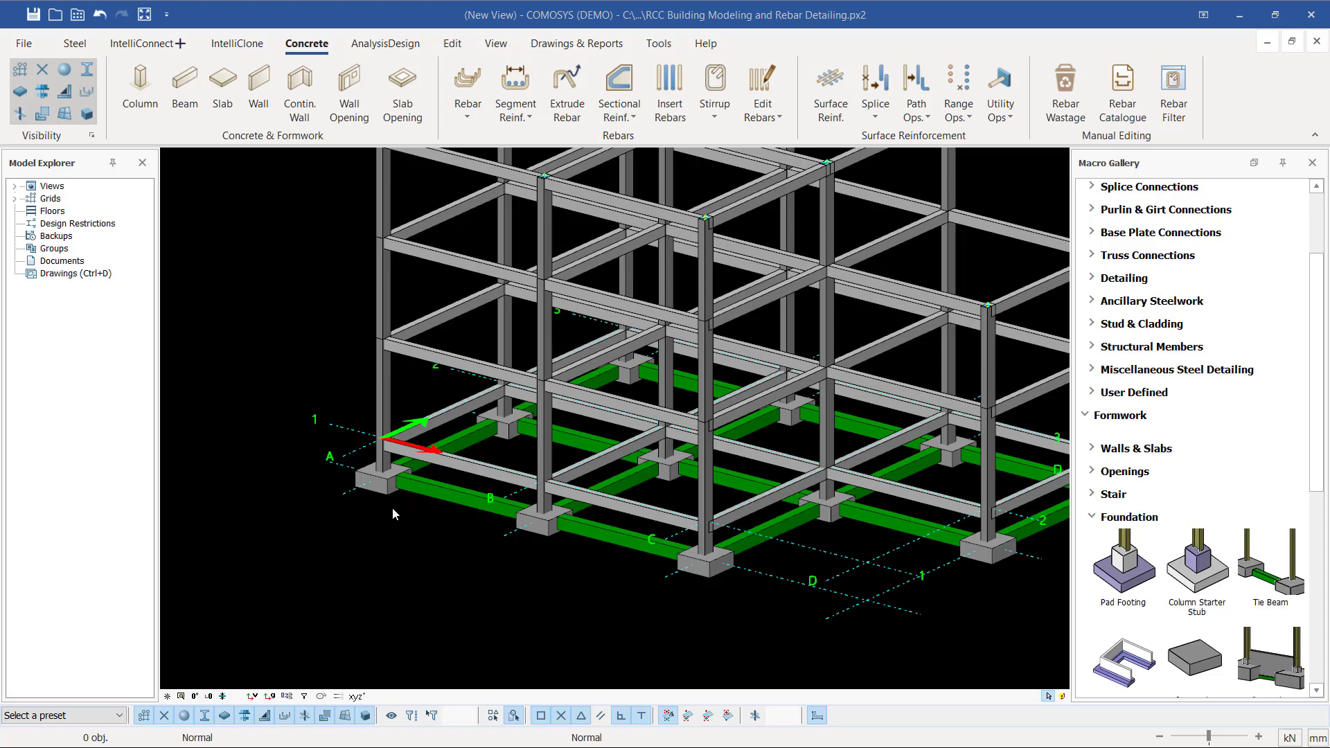
pyautogui.scroll(-2, 390, 516)
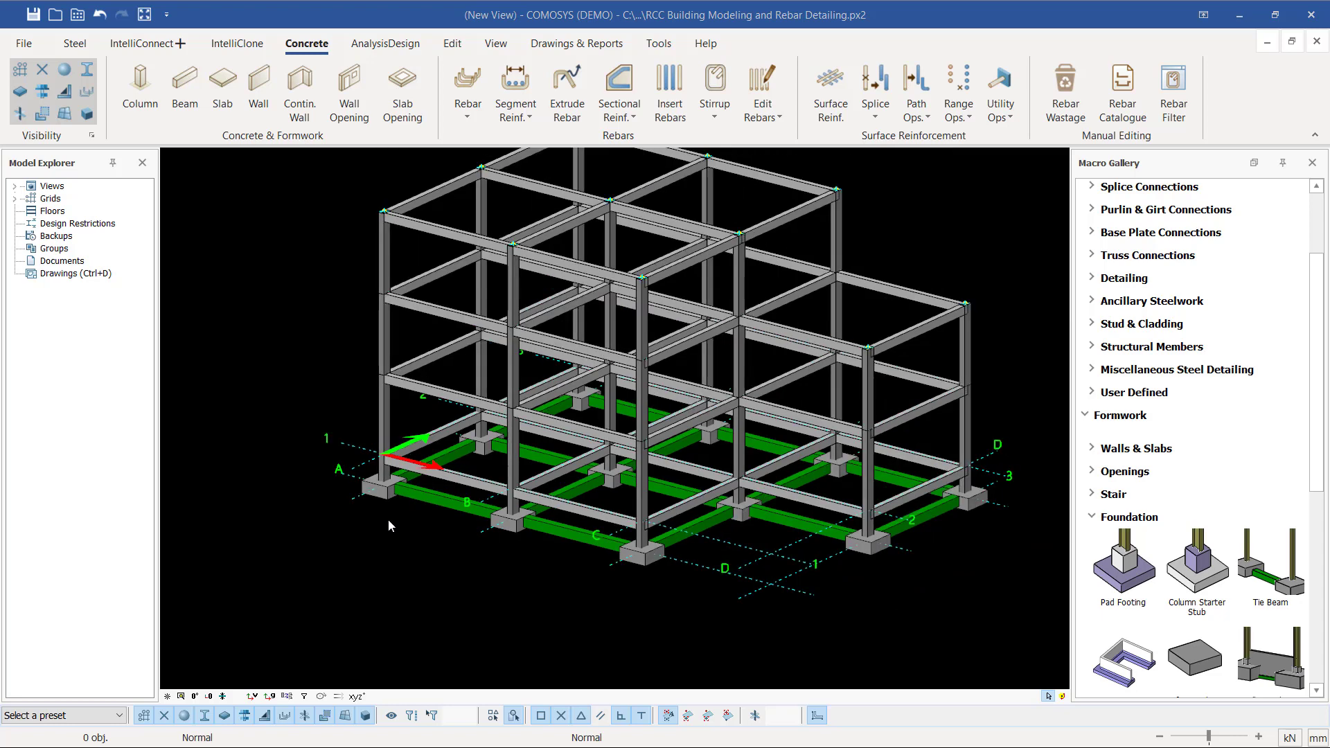
pyautogui.moveTo(583, 304); pyautogui.dragTo(526, 327, button='middle')
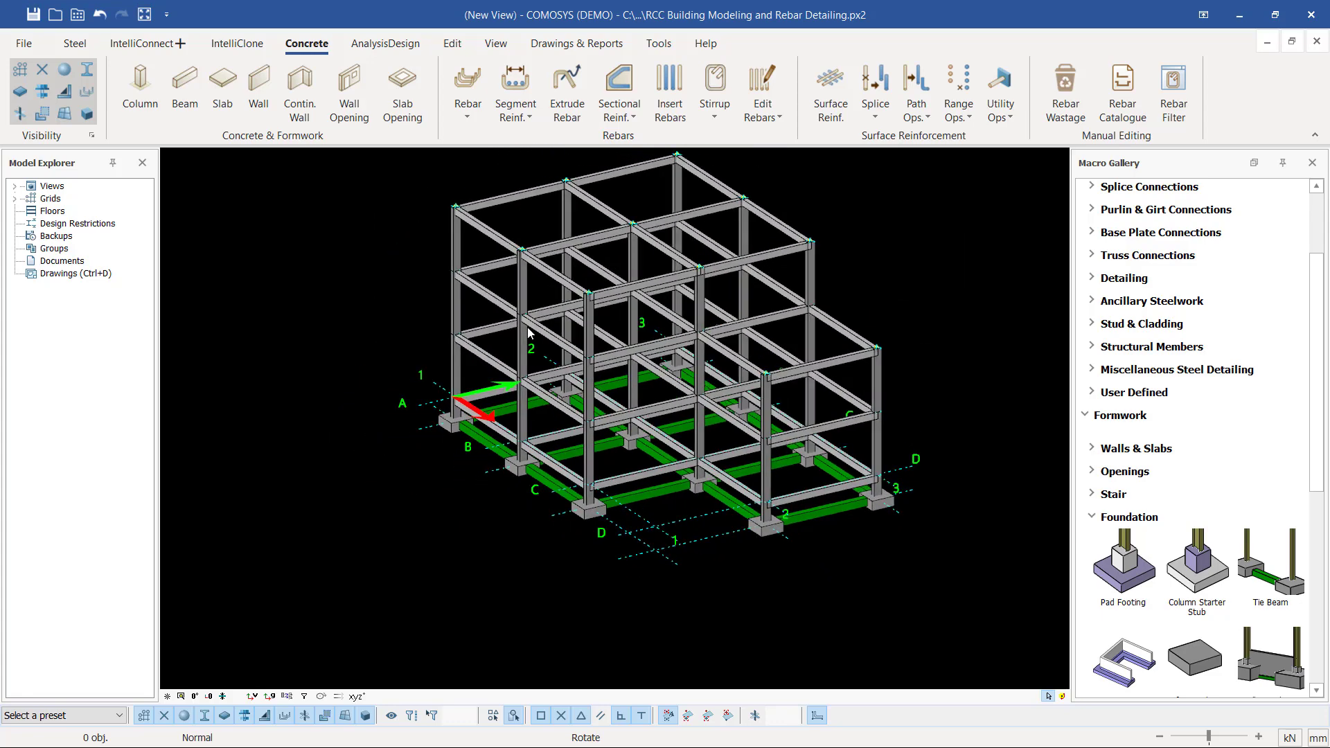
pyautogui.scroll(-2, 528, 330)
pyautogui.scroll(6, 472, 261)
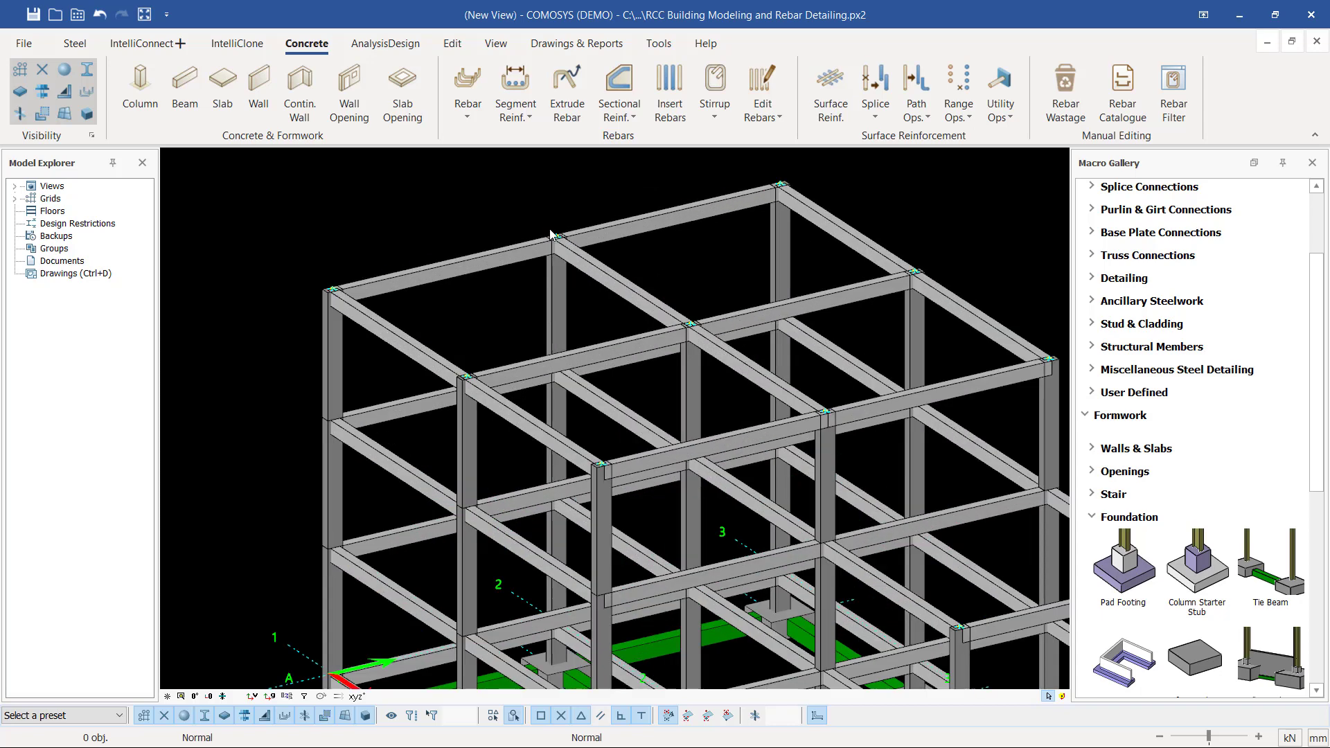
pyautogui.scroll(5, 226, 338)
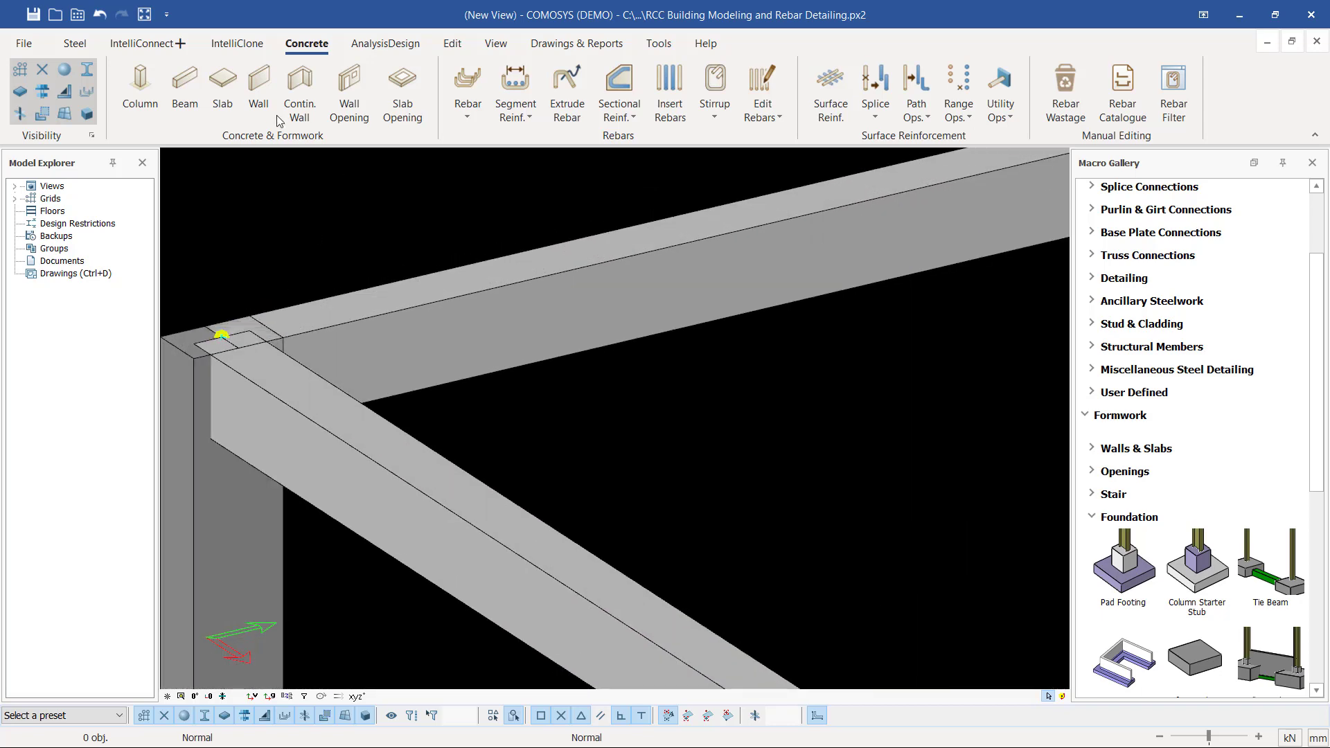
pyautogui.click(223, 88)
pyautogui.click(222, 335)
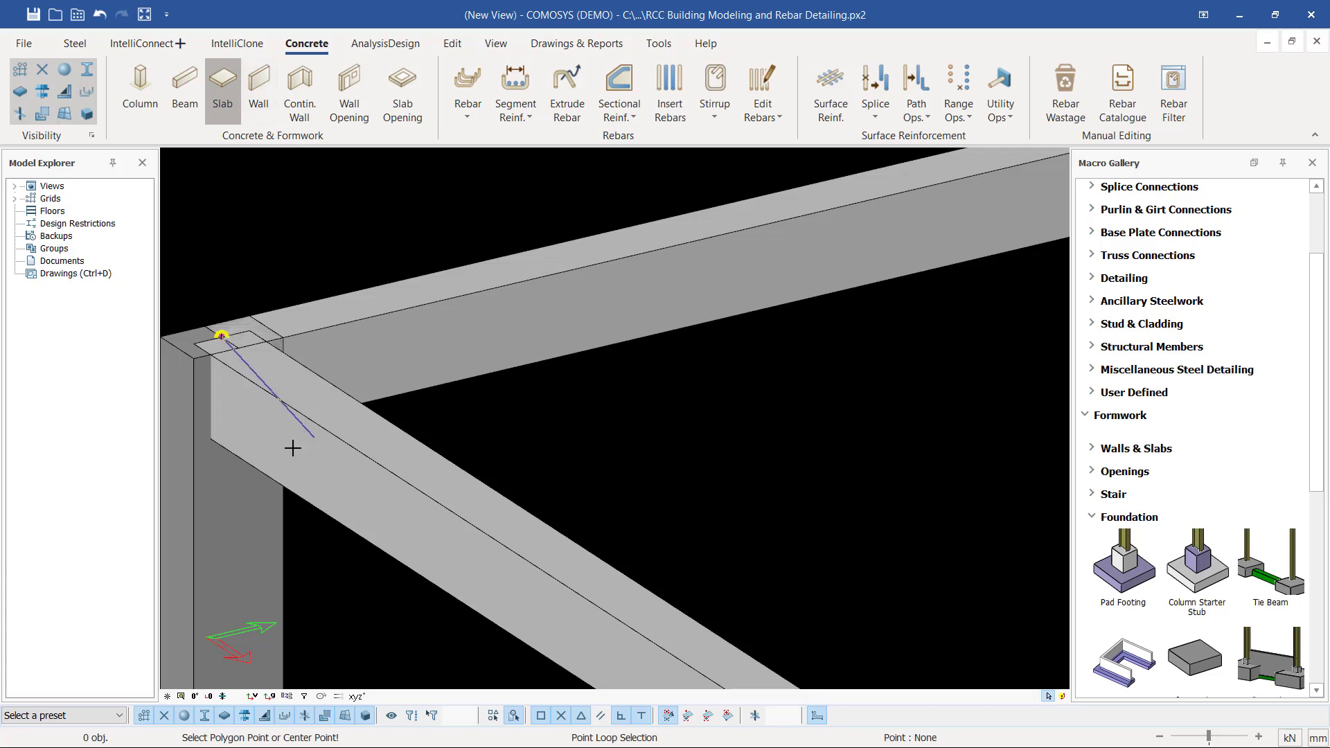
pyautogui.scroll(-3, 298, 419)
pyautogui.scroll(-2, 477, 346)
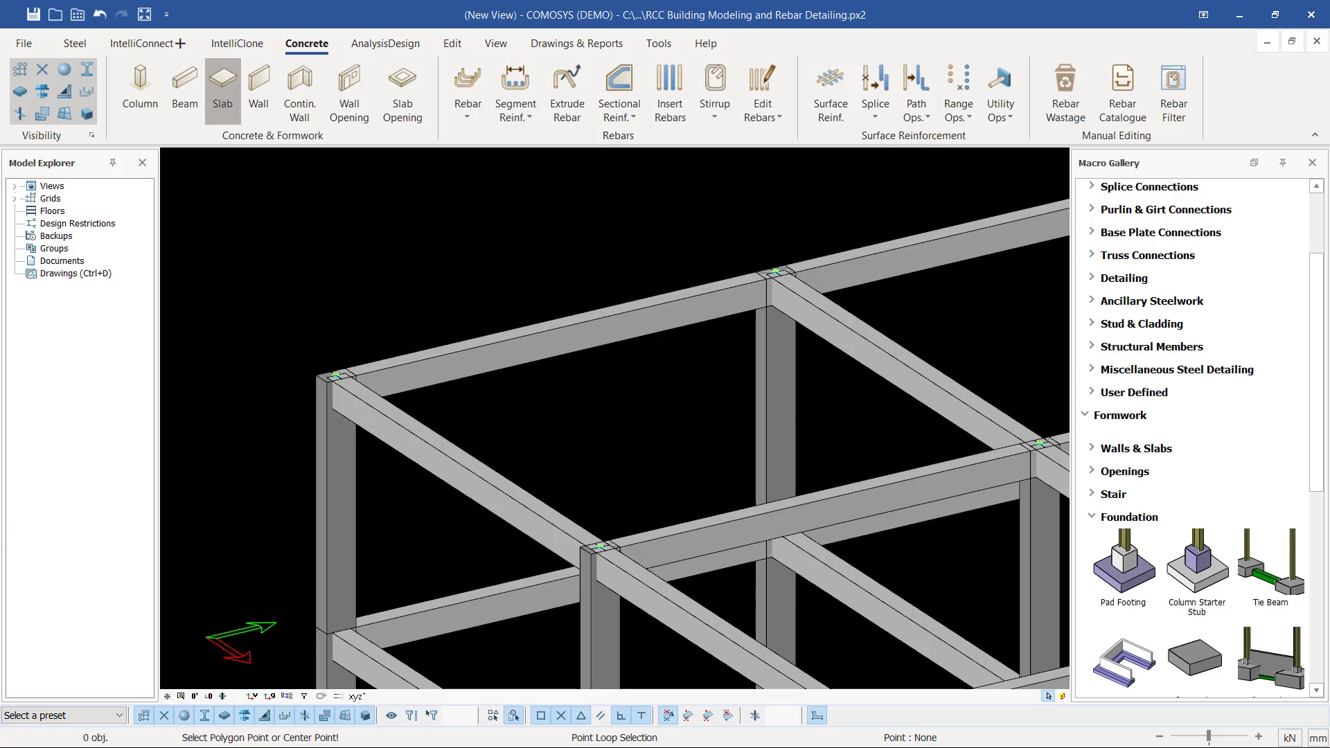
pyautogui.press('Escape')
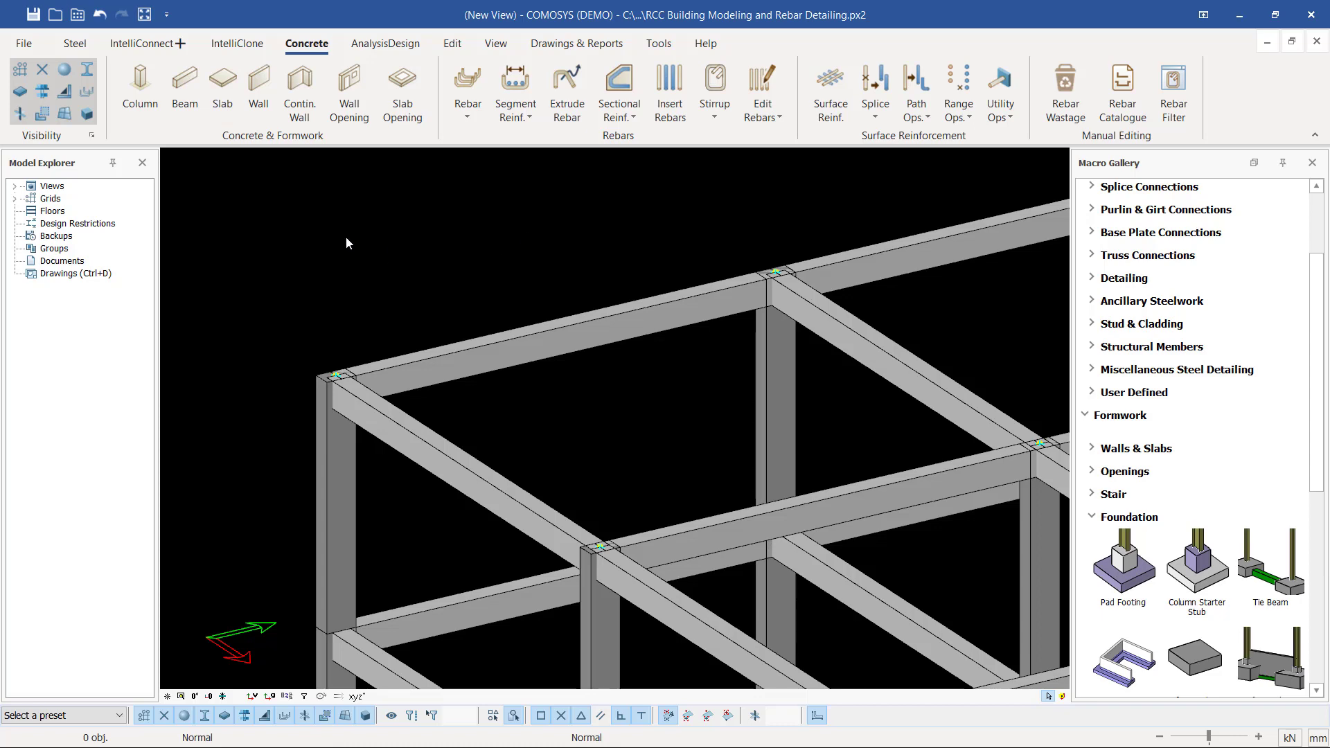
# - Inspect the building grid at the base of the frame and list the model's saved views
pyautogui.scroll(-4, 346, 238)
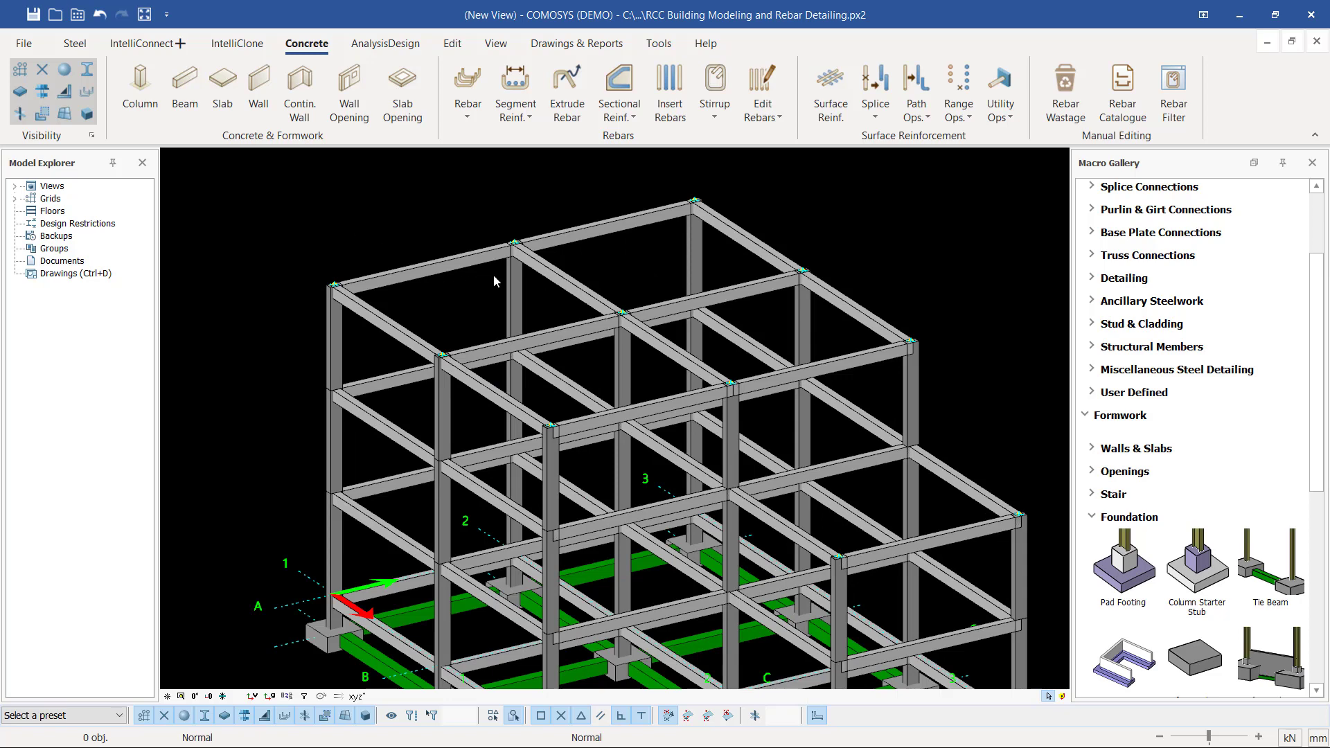
pyautogui.scroll(-2, 494, 279)
pyautogui.scroll(3, 638, 613)
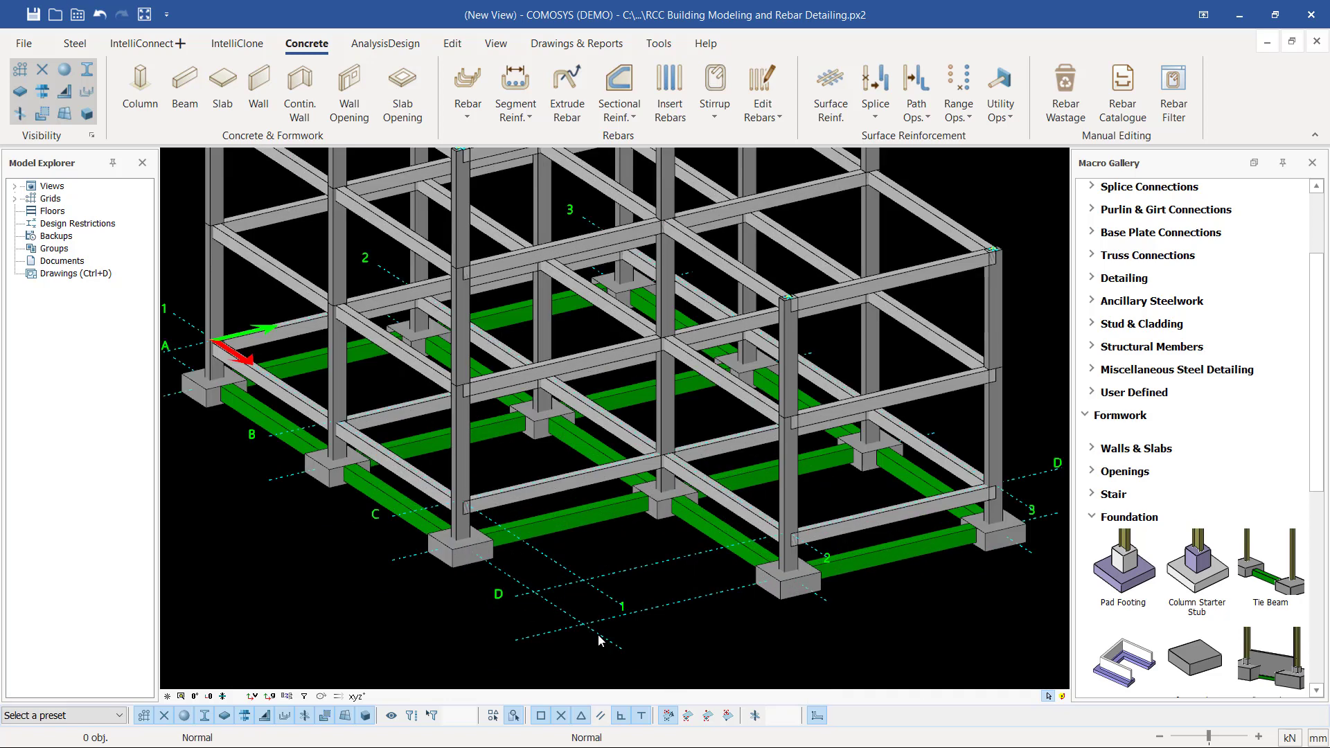
pyautogui.scroll(-1, 664, 564)
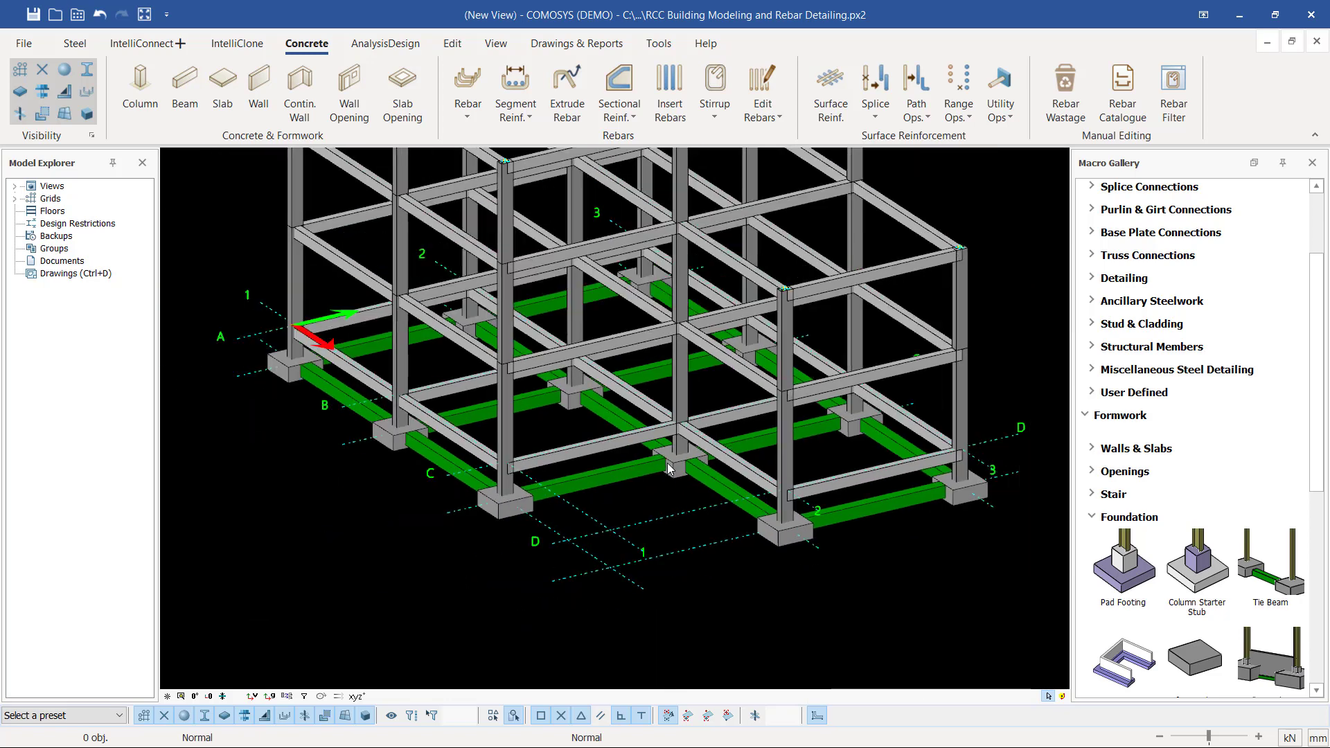
pyautogui.click(663, 558)
pyautogui.click(540, 525)
pyautogui.click(13, 188)
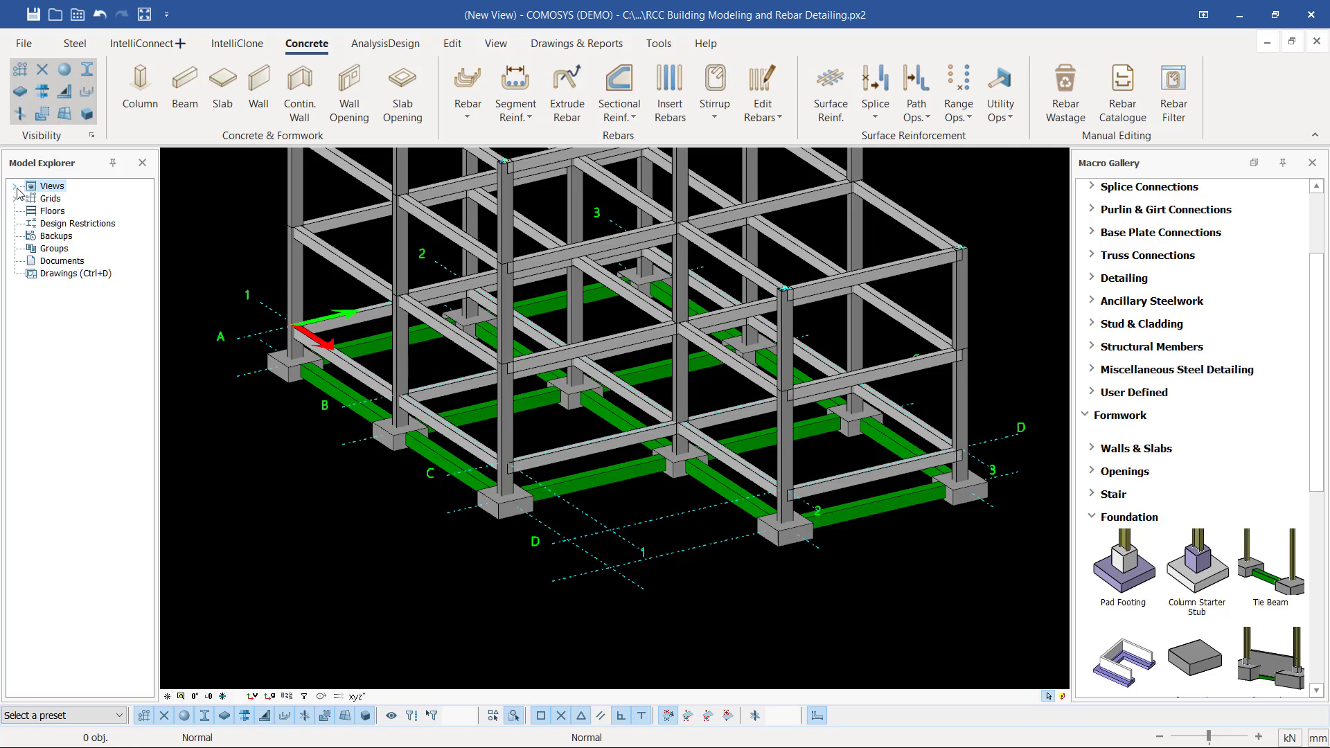
pyautogui.click(13, 187)
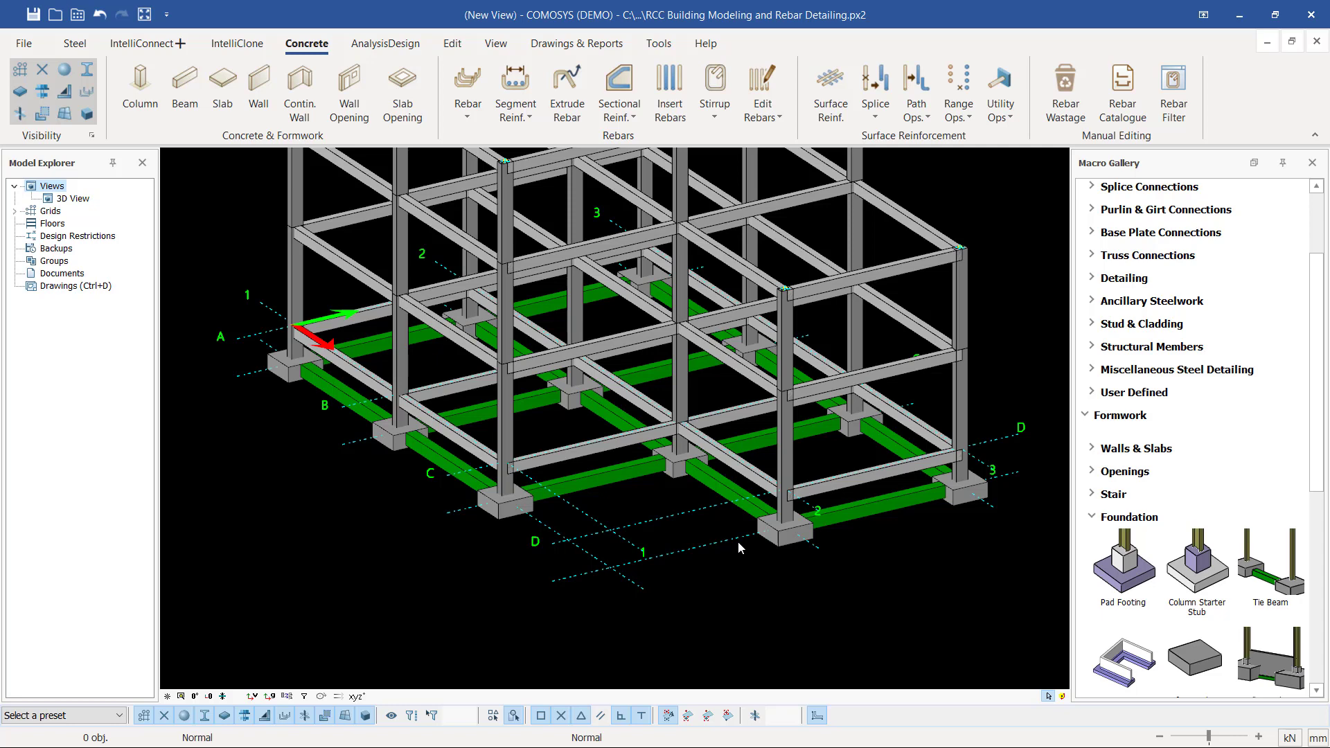
# - Create views on the building grid for all its lines and elevations
pyautogui.click(671, 513)
pyautogui.rightClick(671, 513)
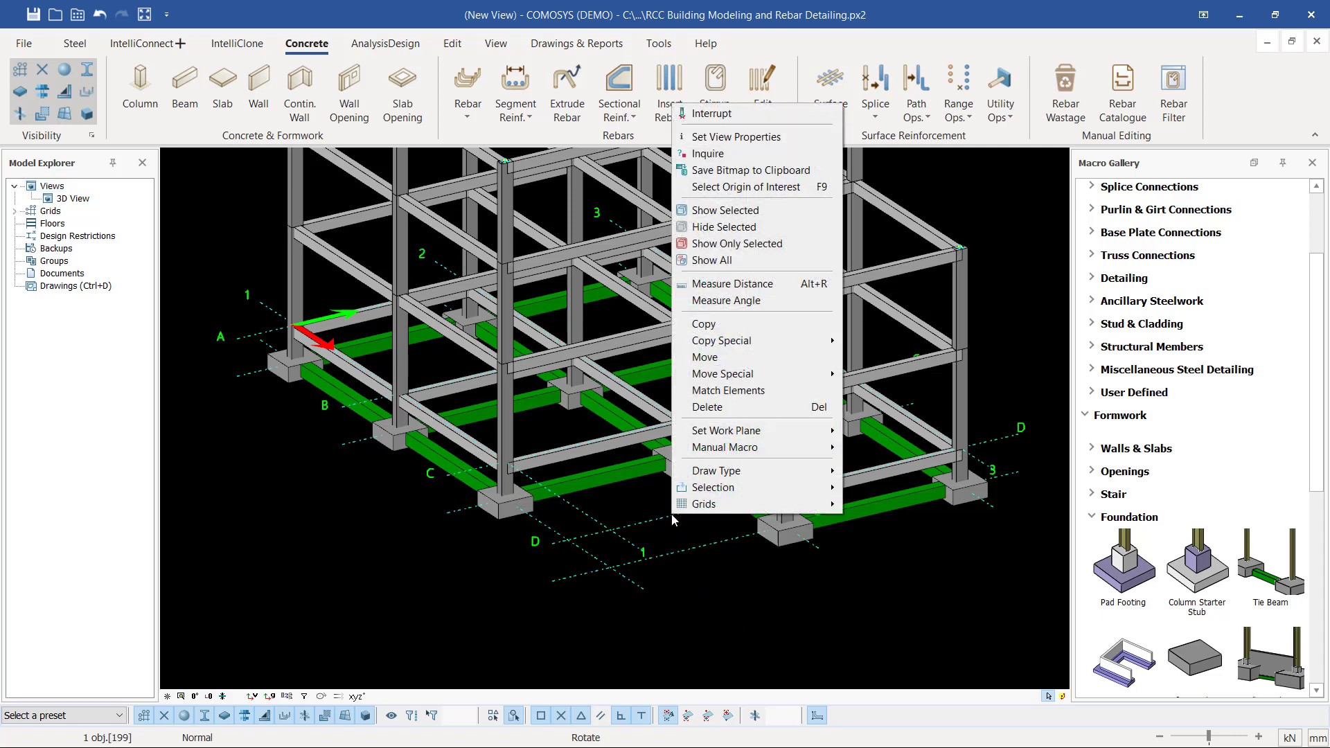
pyautogui.moveTo(714, 508)
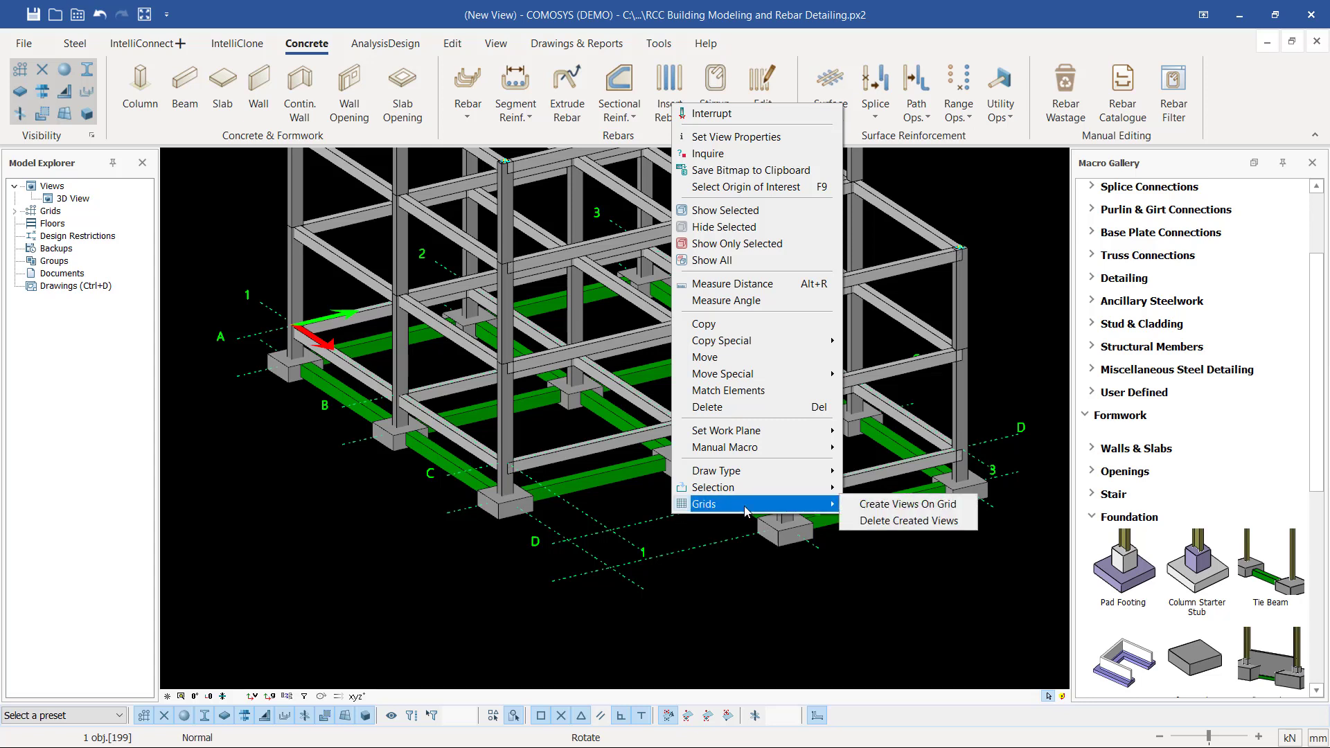
pyautogui.click(871, 511)
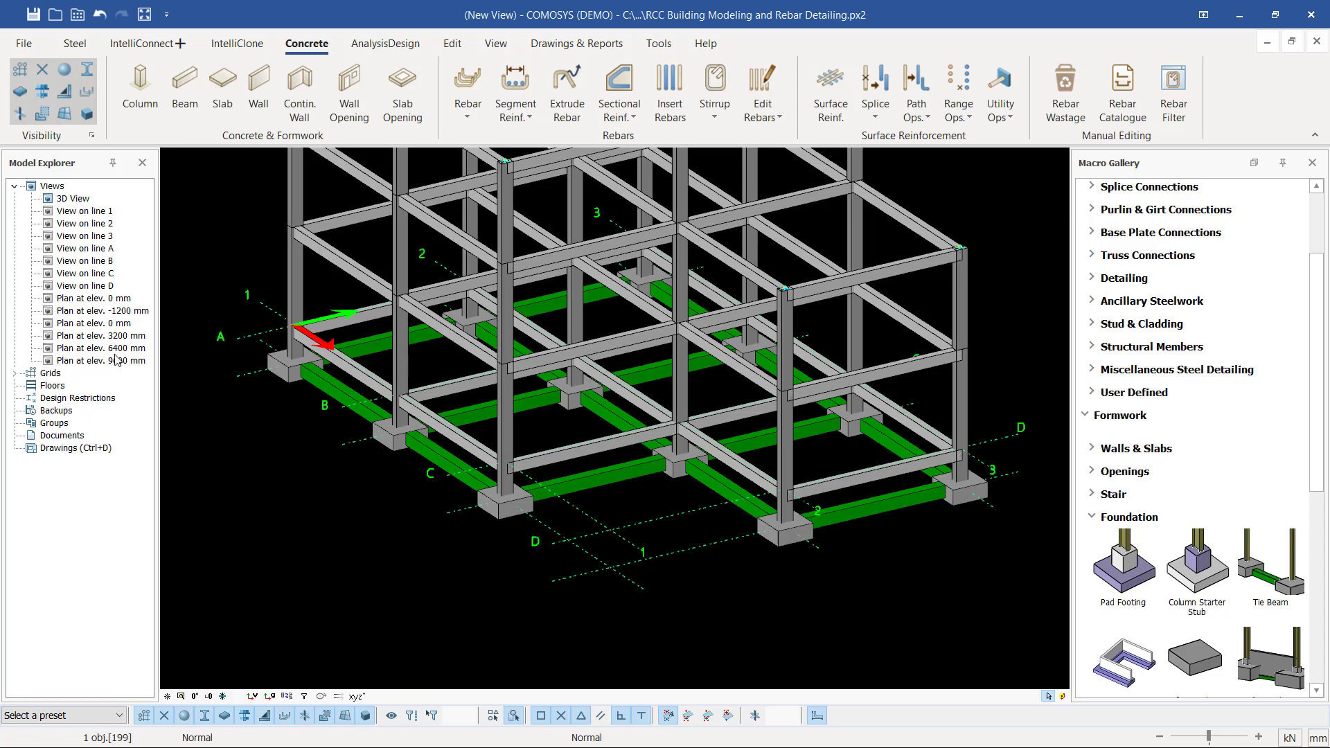
# - Open the elevation view on grid line 1 and inspect its levels, beams and footings
pyautogui.click(101, 211)
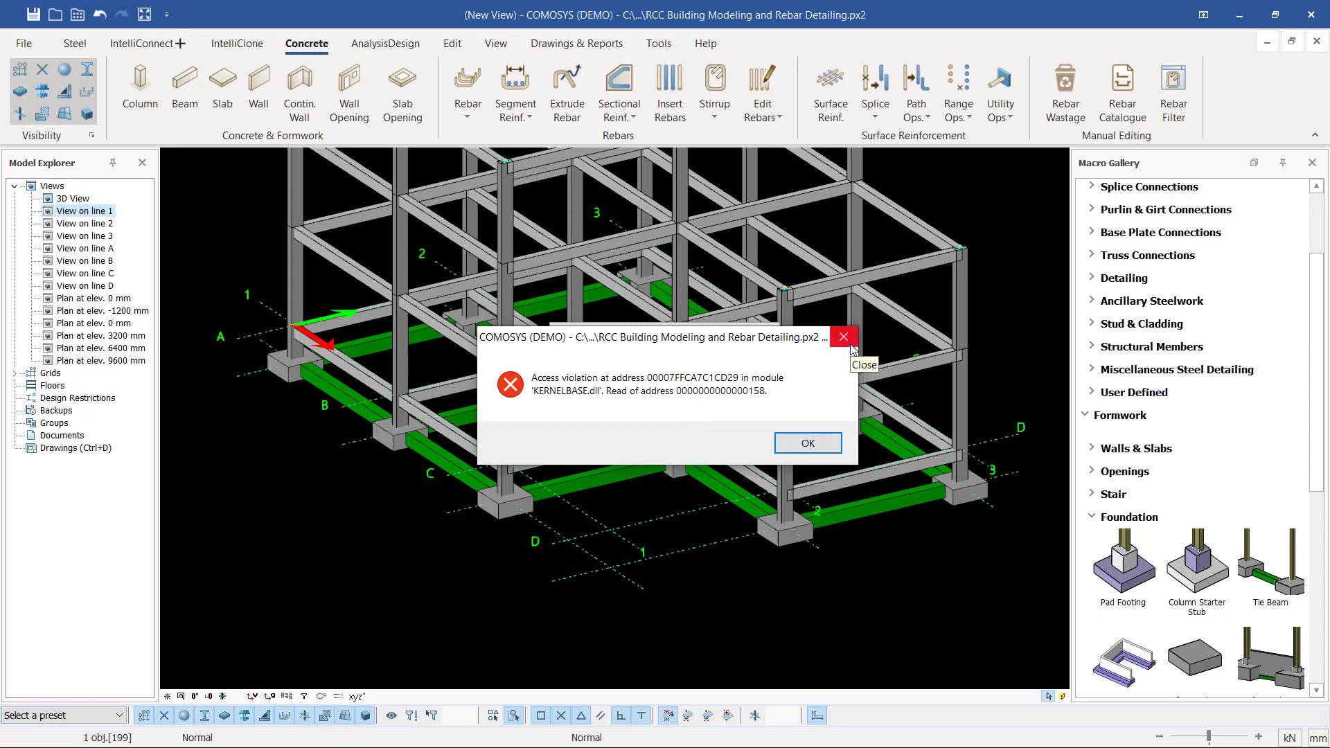
pyautogui.click(850, 344)
pyautogui.scroll(-3, 401, 475)
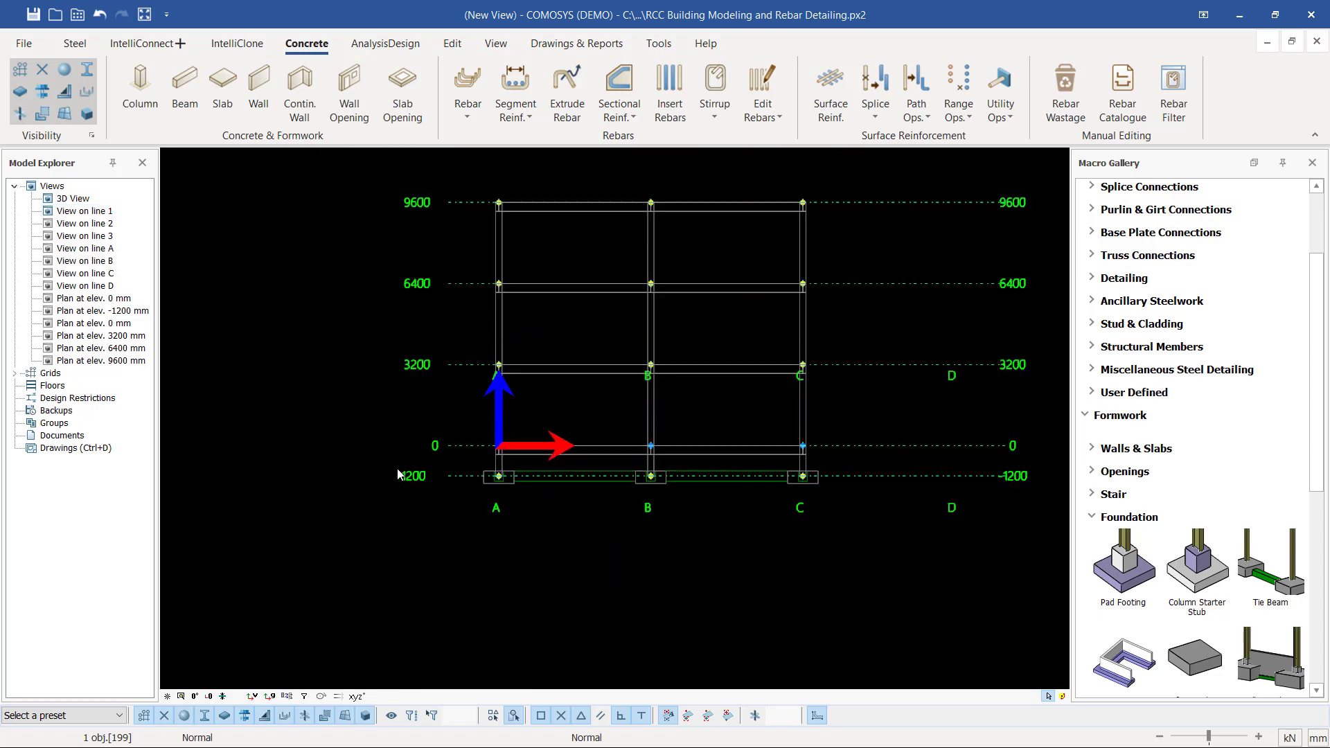
pyautogui.scroll(3, 559, 401)
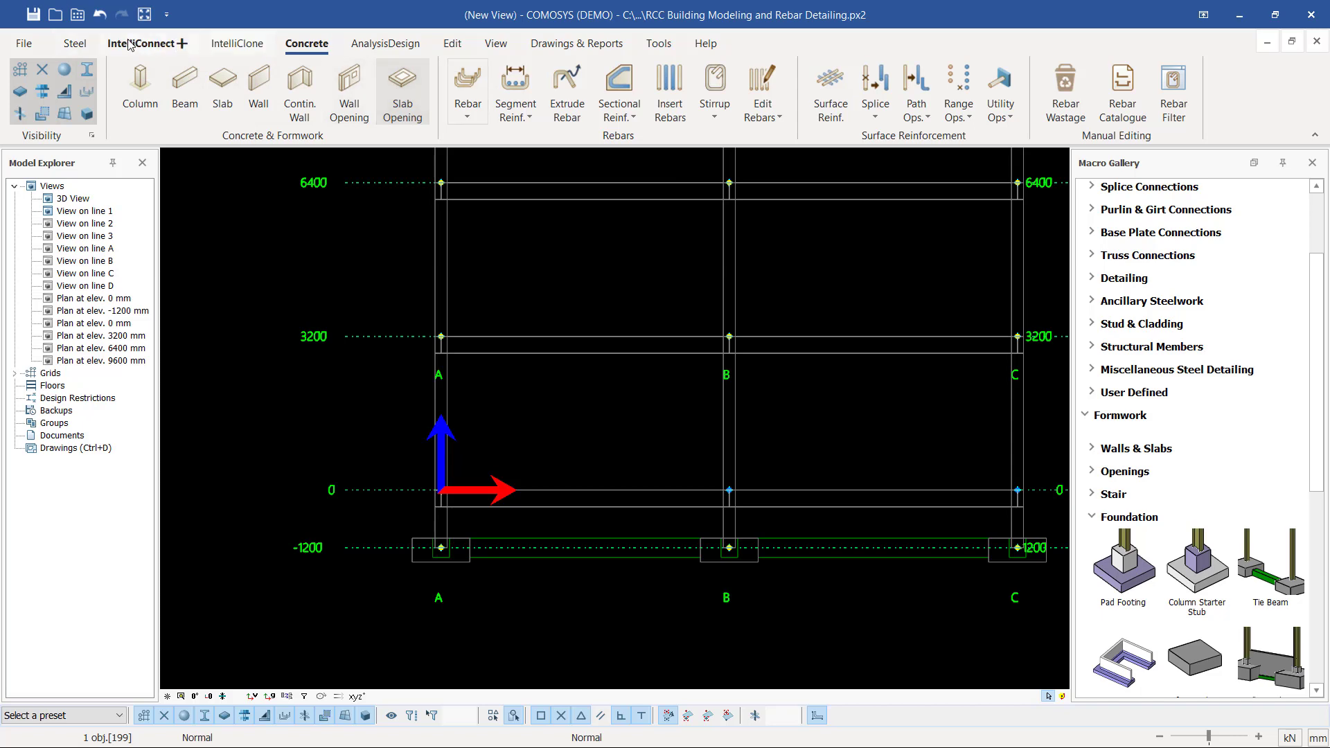
# - Turn on tabs for the open model views
pyautogui.click(76, 43)
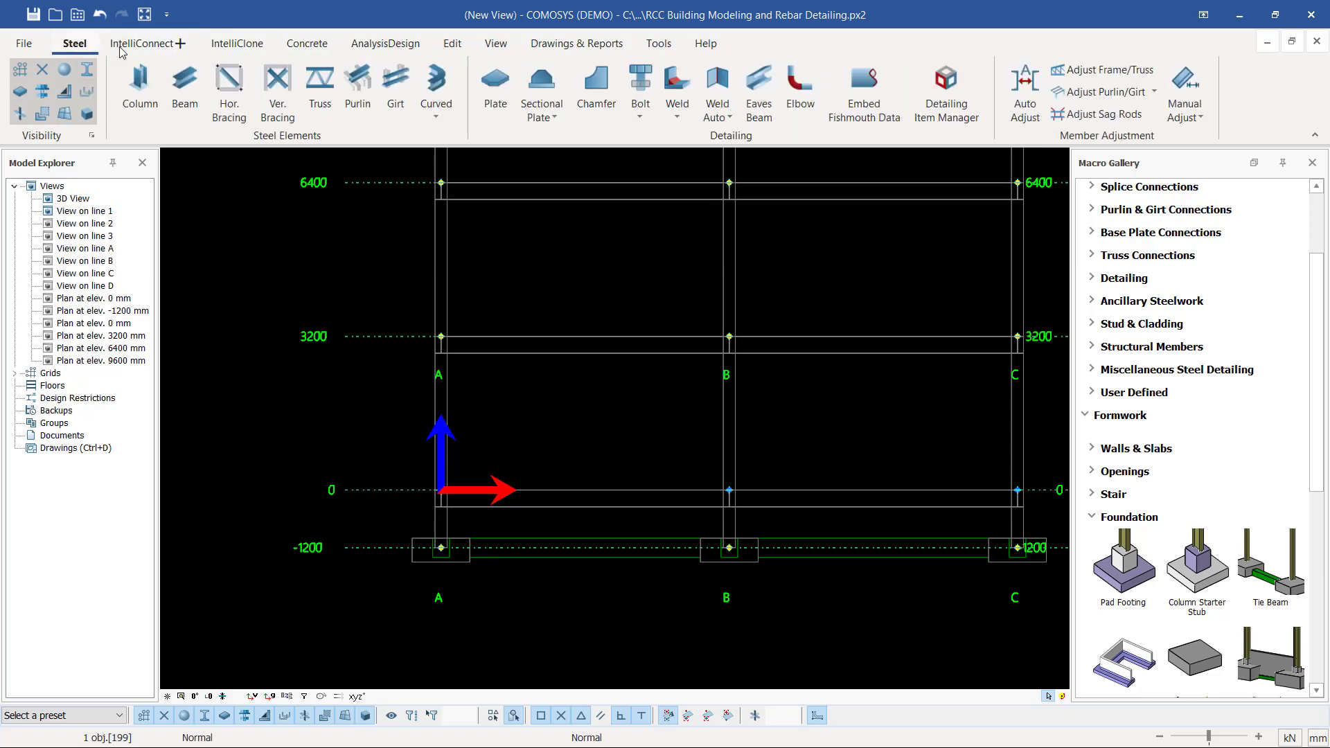
pyautogui.click(496, 44)
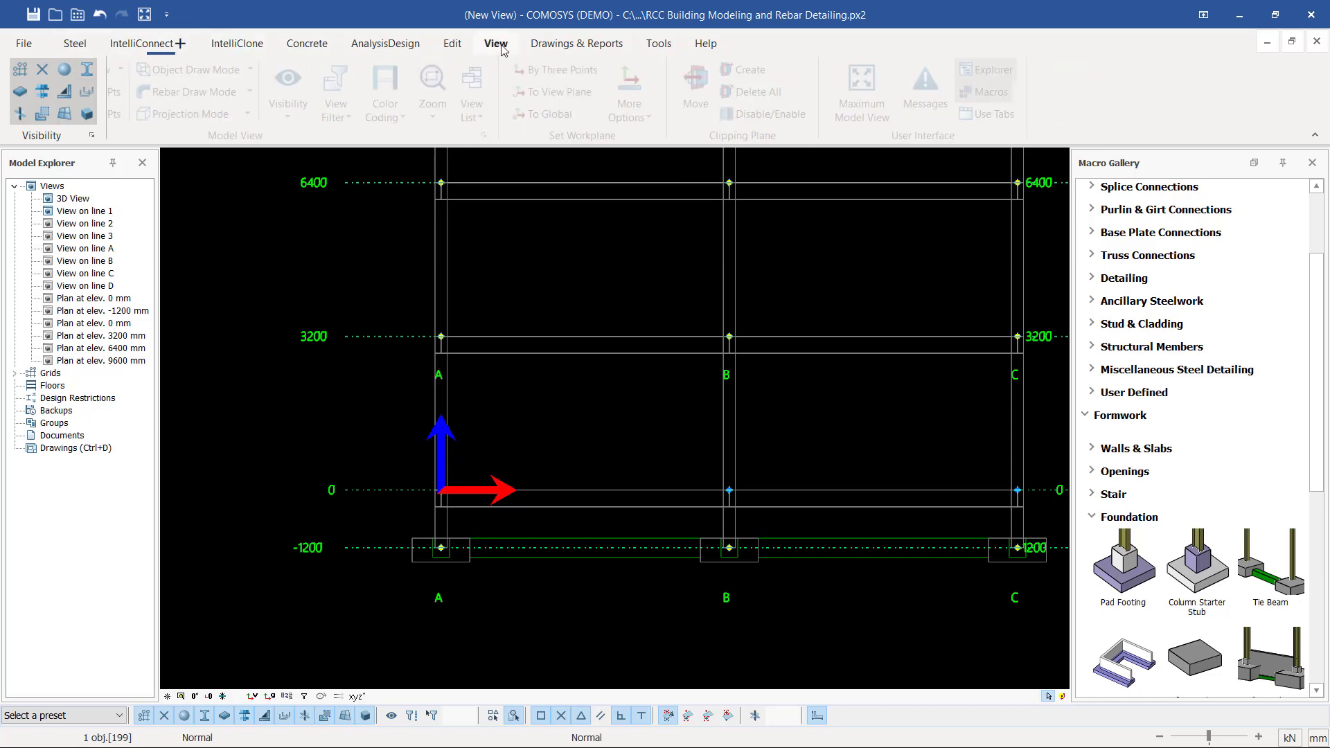
pyautogui.click(1103, 120)
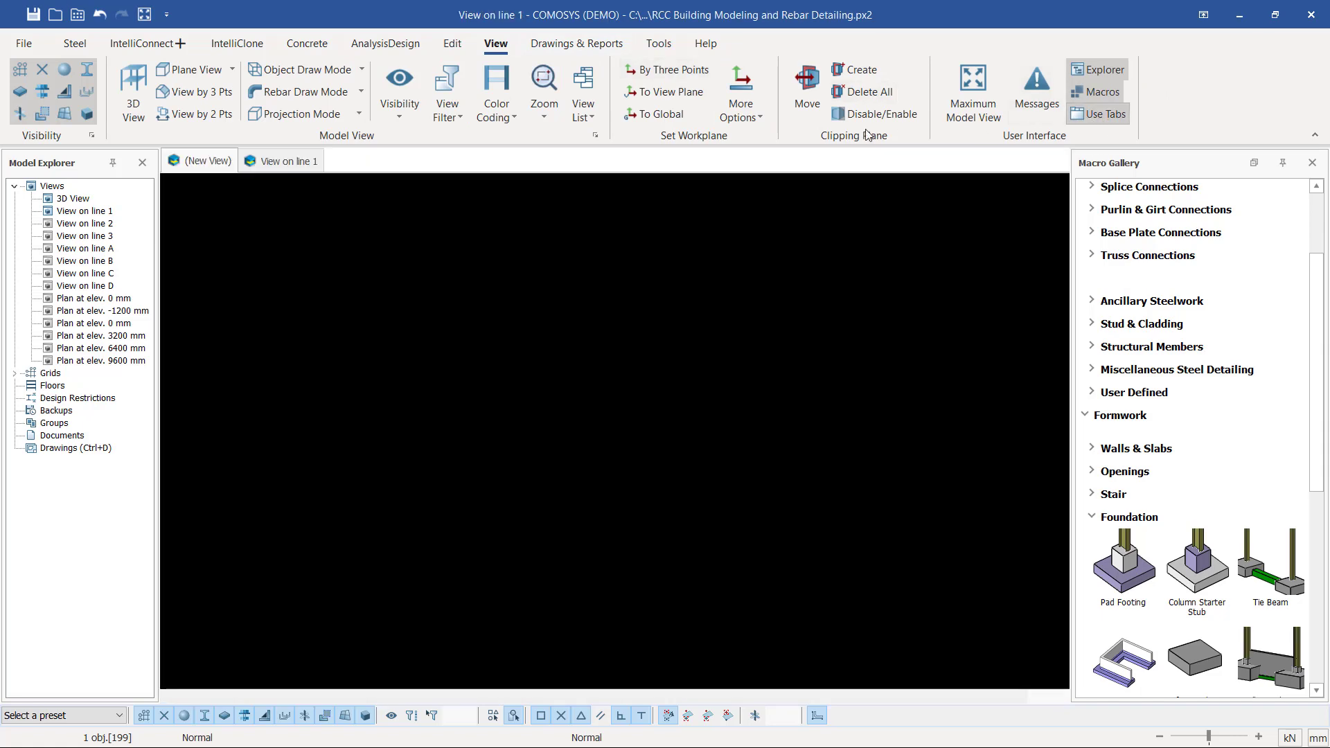
# - Switch to the 3D model view and back to the view on line 1, then inspect the footings along it
pyautogui.click(205, 162)
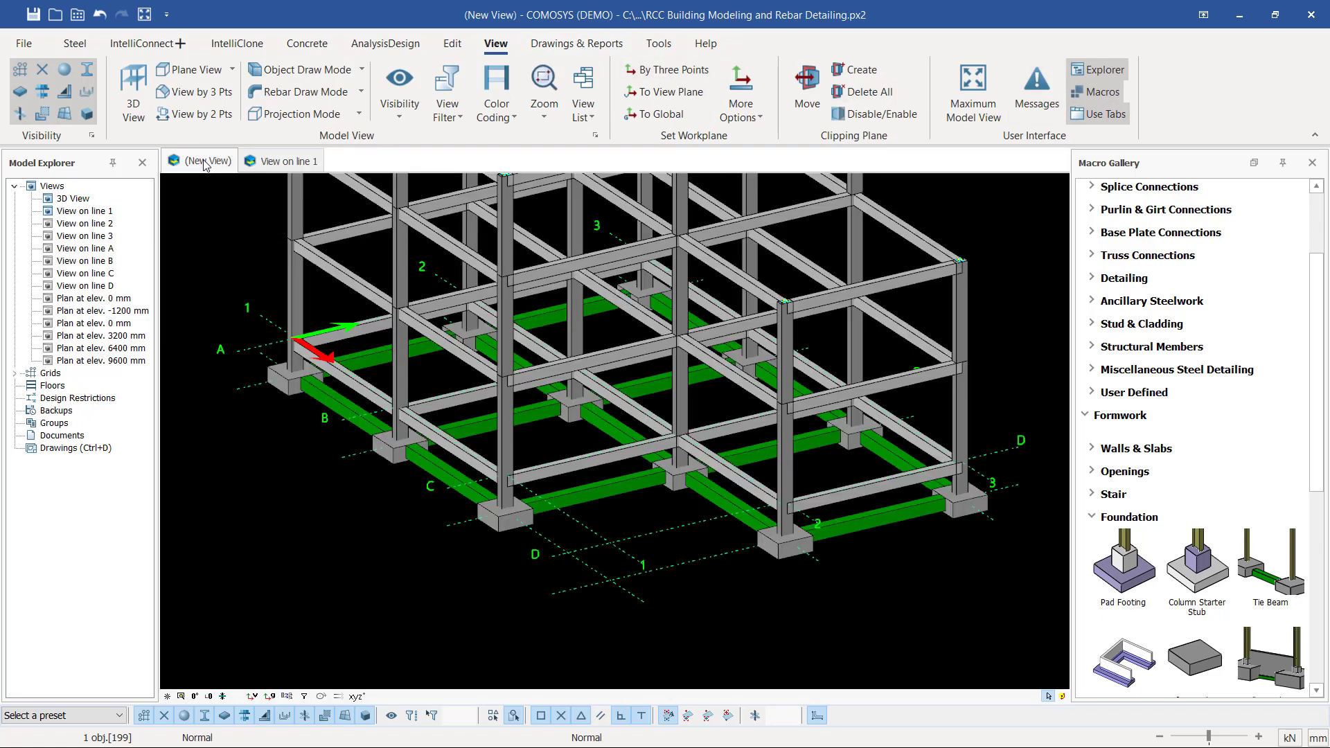
pyautogui.click(284, 164)
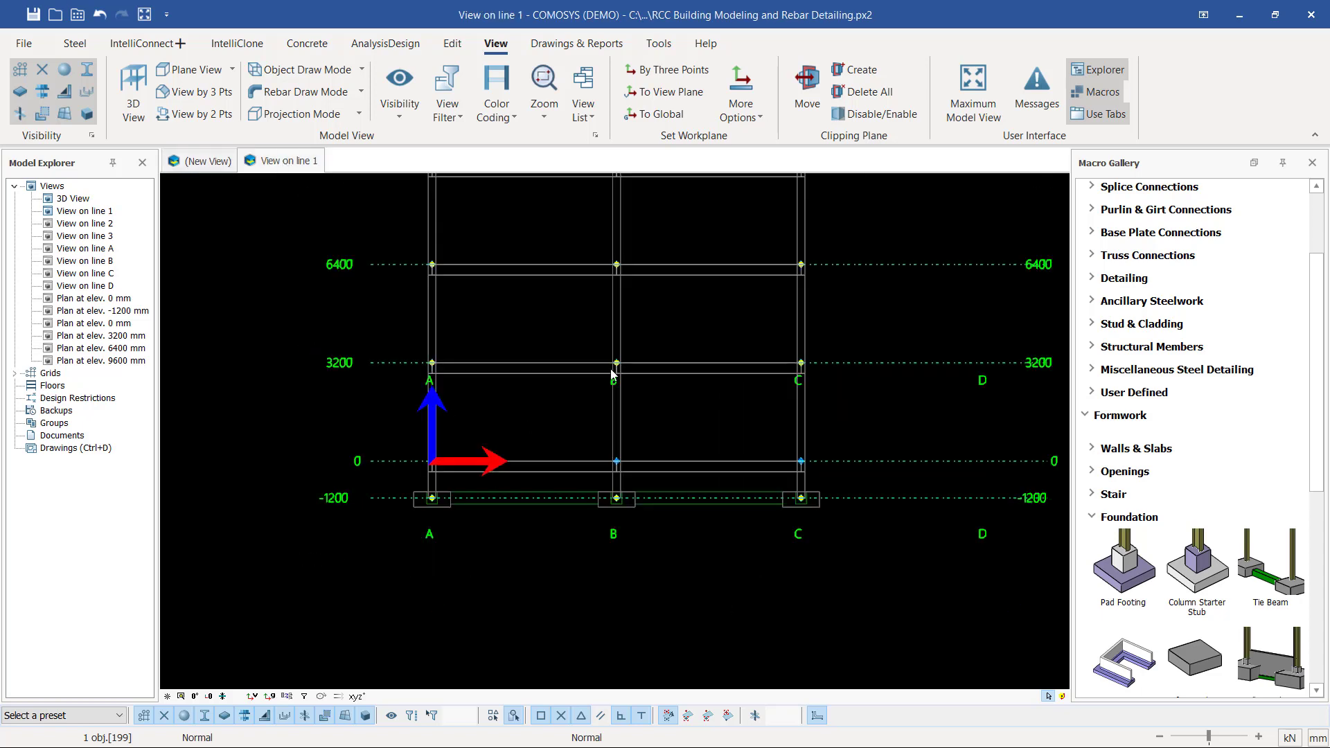
pyautogui.scroll(-2, 619, 479)
pyautogui.scroll(4, 543, 442)
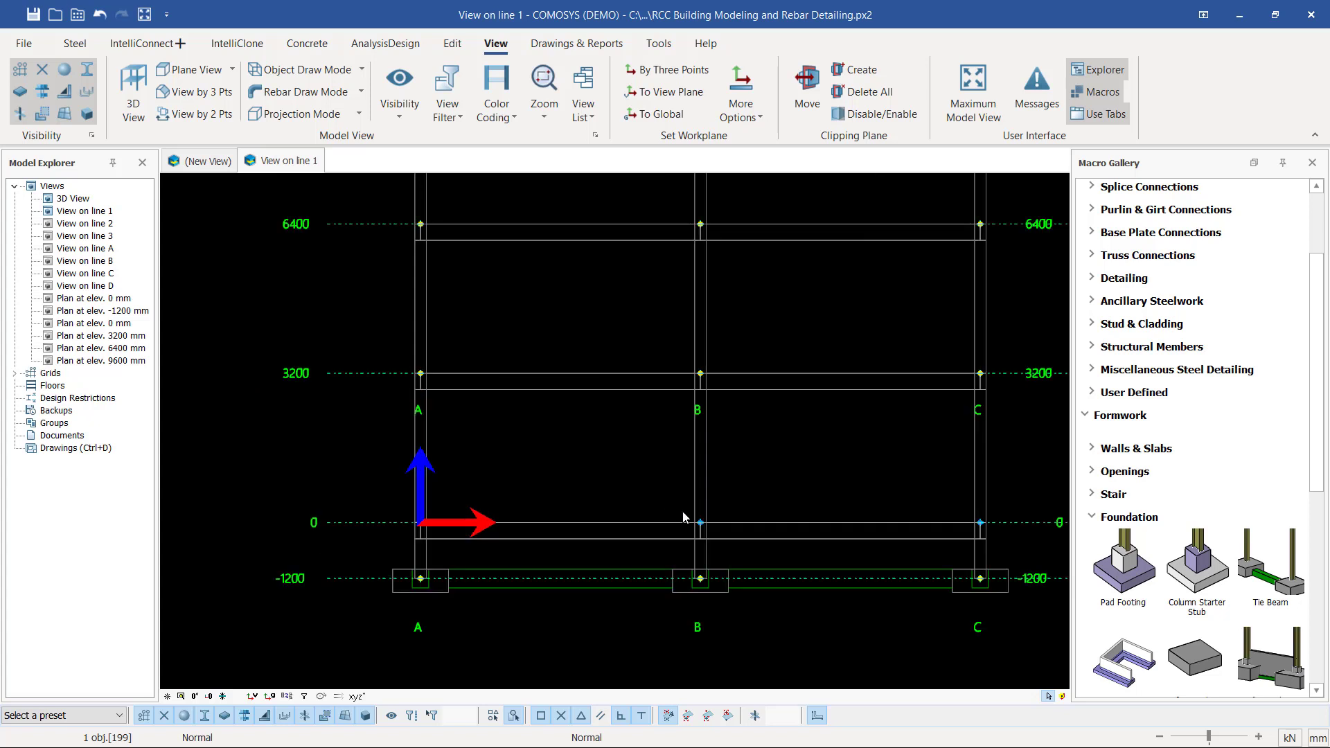
pyautogui.scroll(3, 1008, 594)
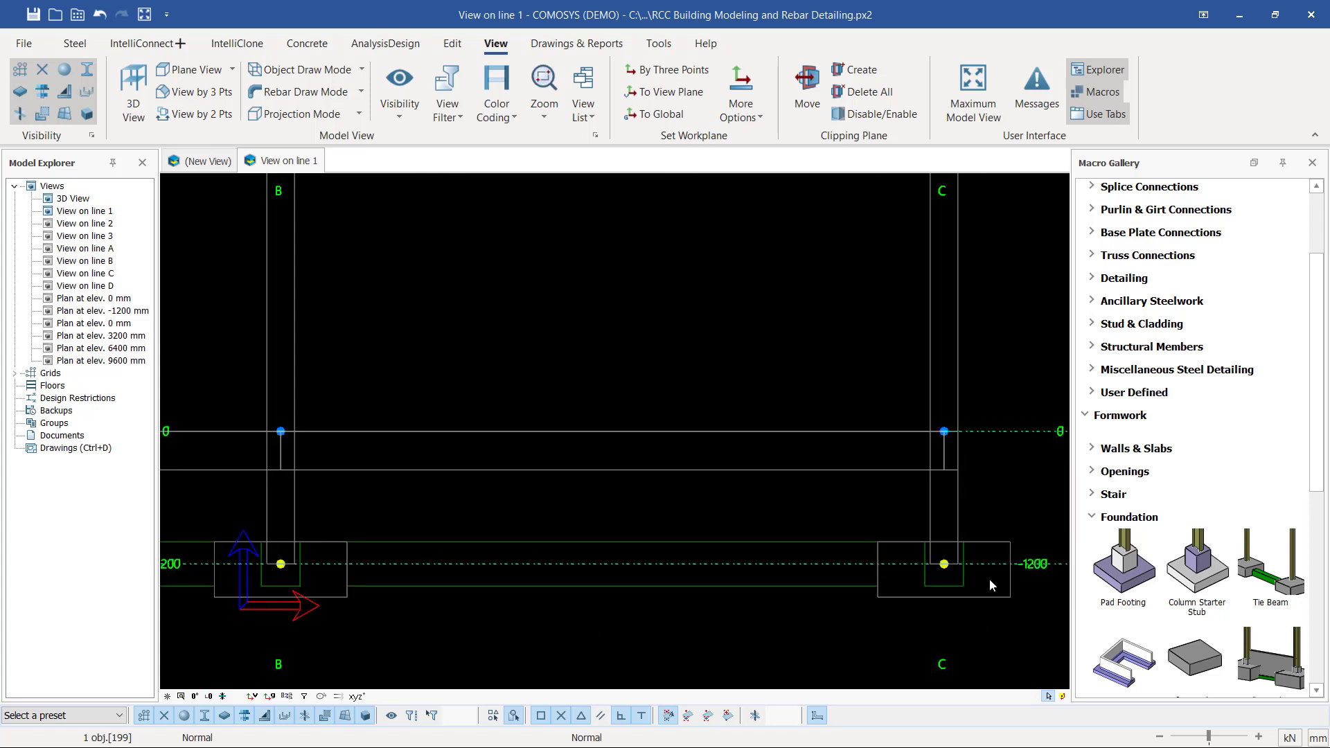
# - Open the elevation view on grid line 2 and inspect its bays at the 3200 and 6400 levels
pyautogui.doubleClick(81, 224)
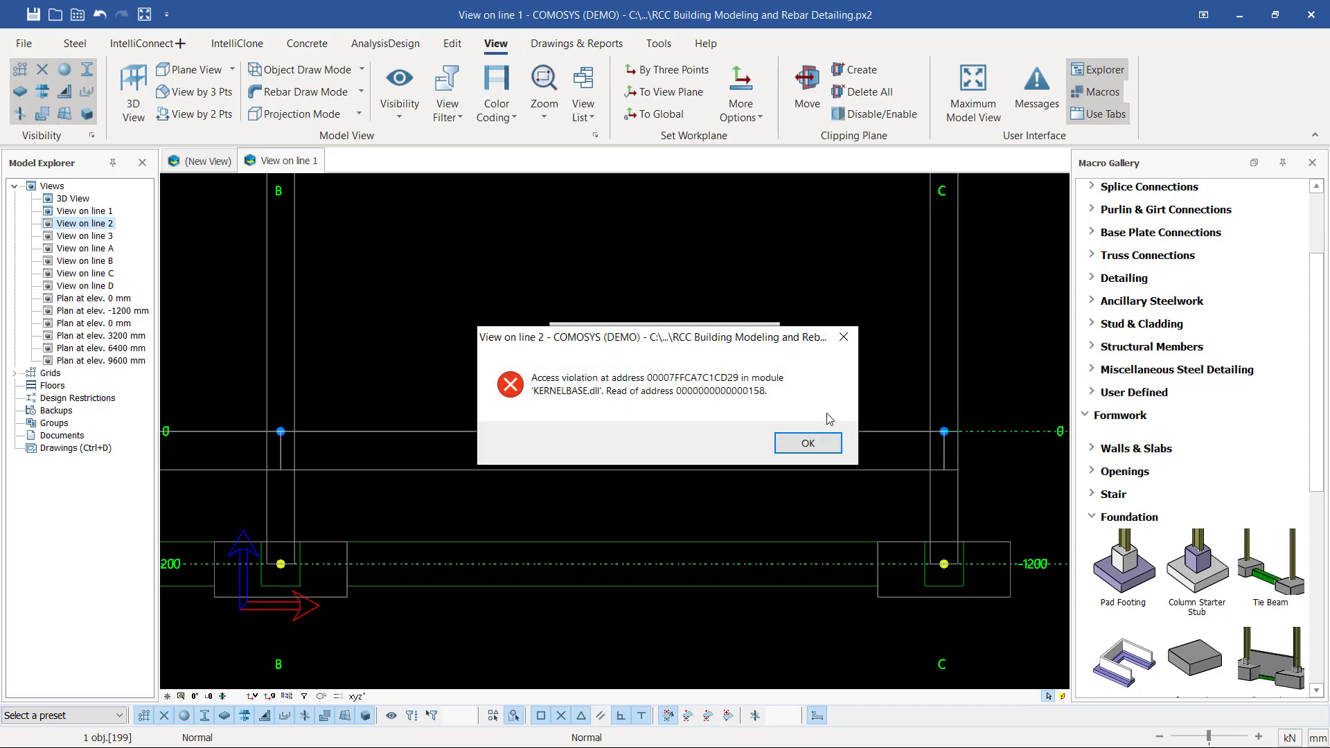
pyautogui.click(844, 337)
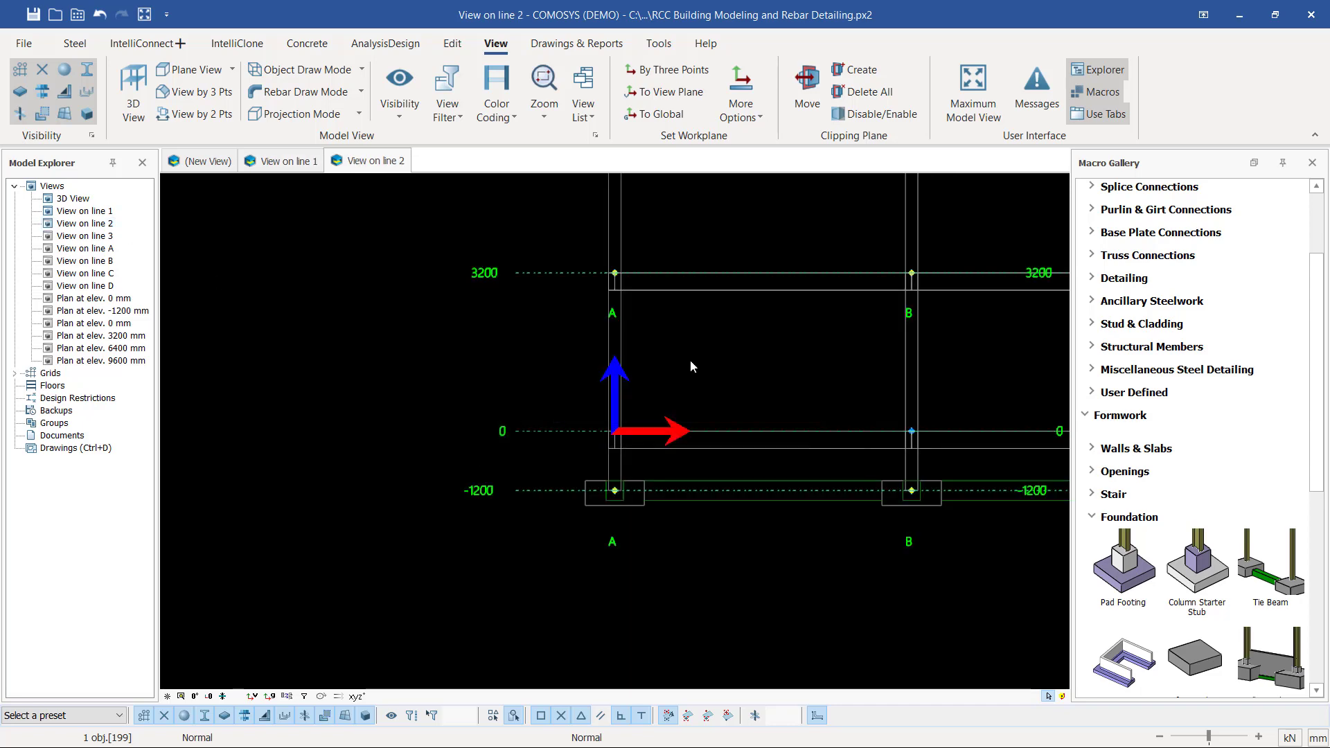
pyautogui.click(75, 239)
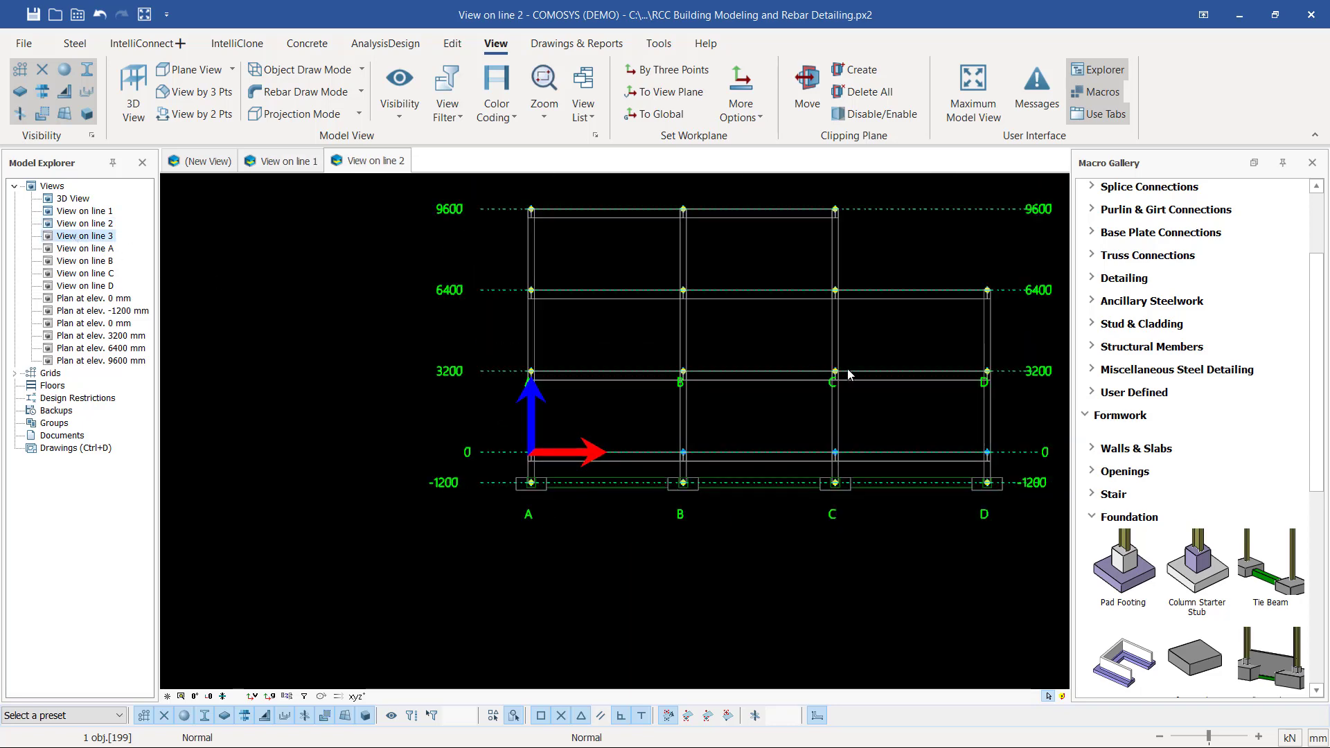
pyautogui.scroll(-1, 977, 374)
pyautogui.scroll(3, 883, 308)
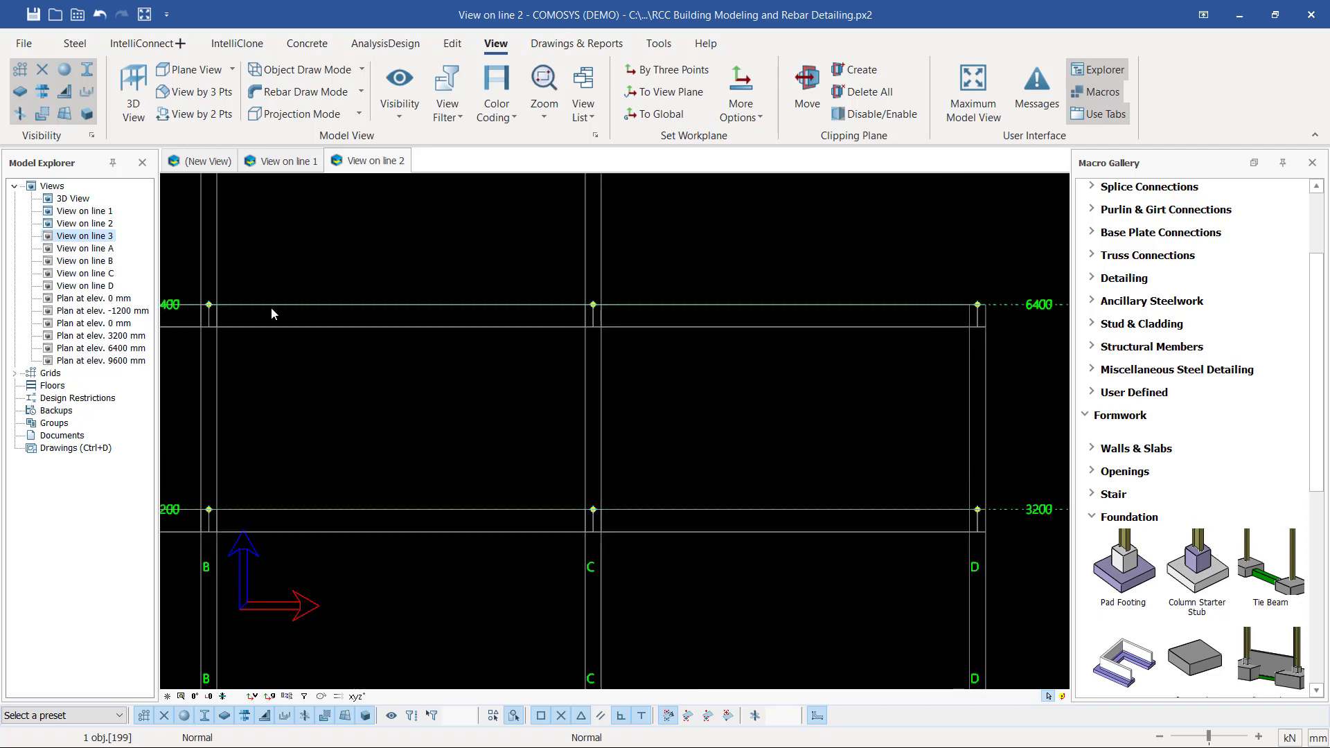
# - Open the plan view at elevation 0 mm and inspect the beam and footing layout
pyautogui.click(93, 299)
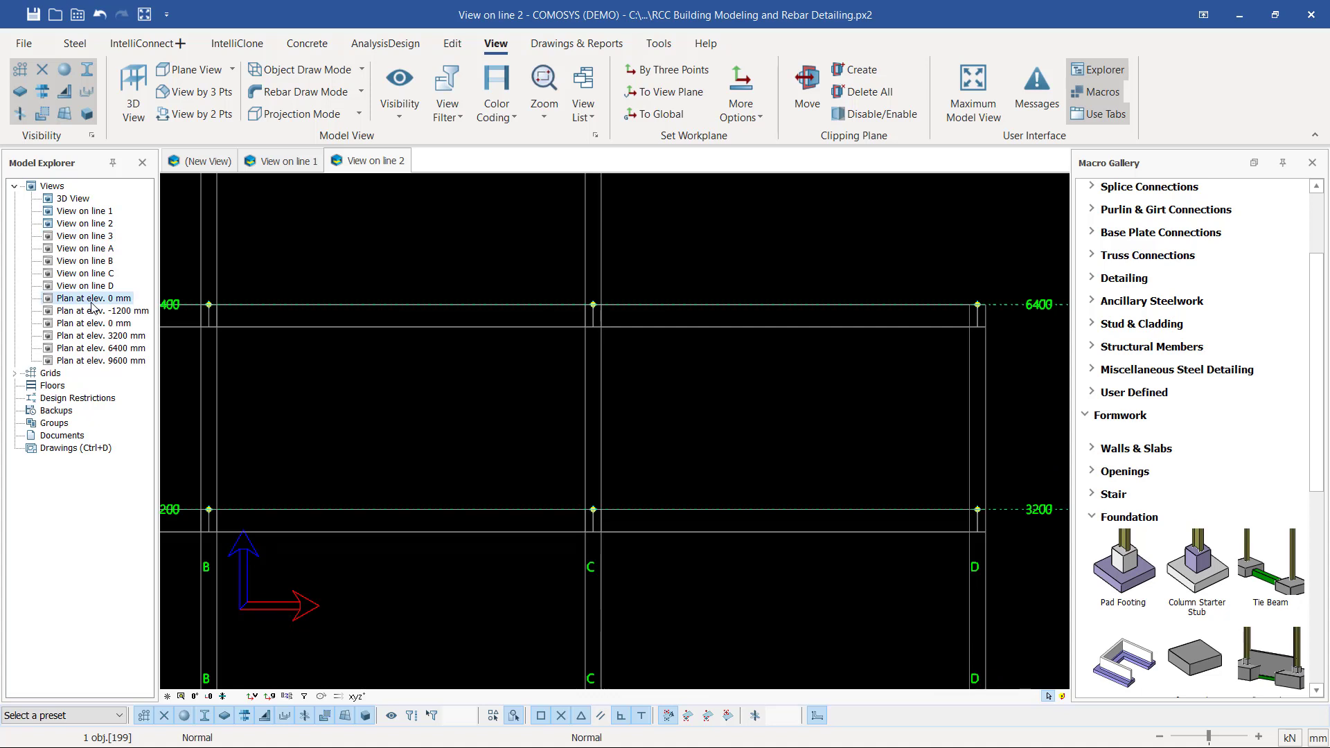
pyautogui.doubleClick(93, 300)
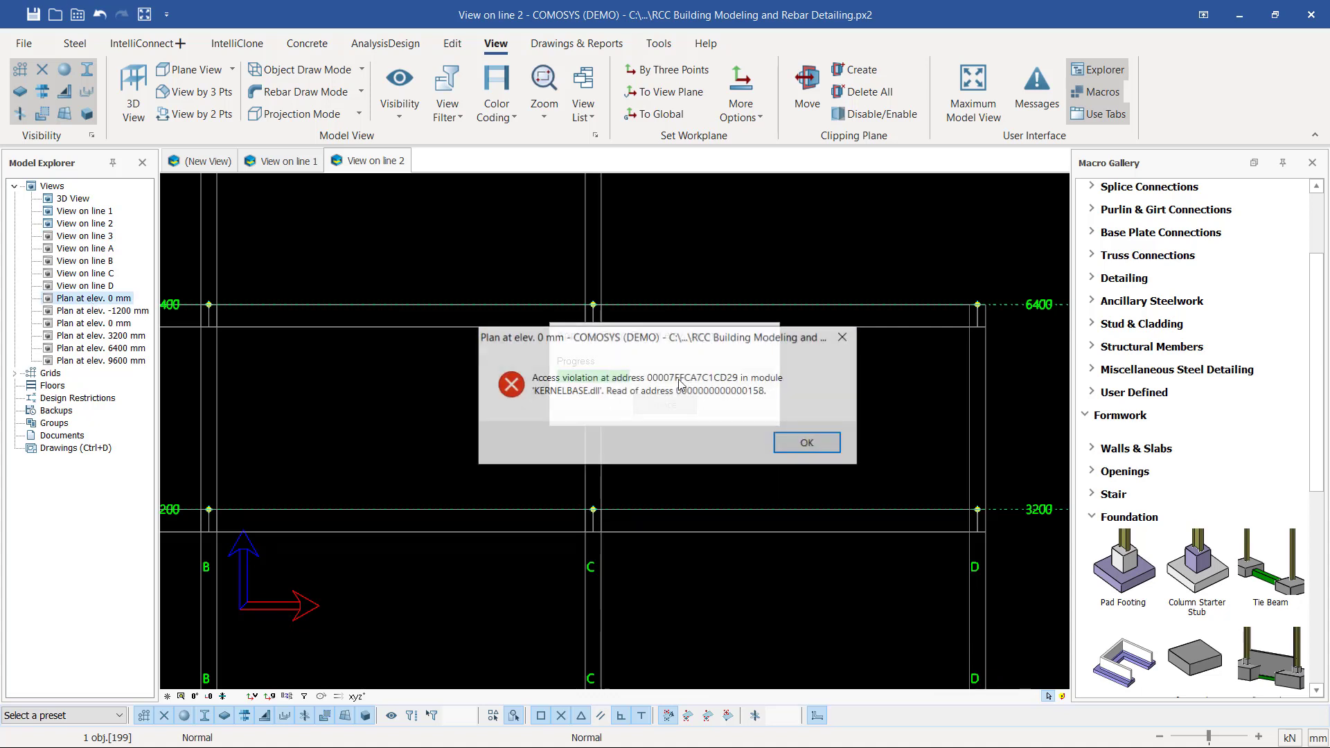
pyautogui.click(797, 438)
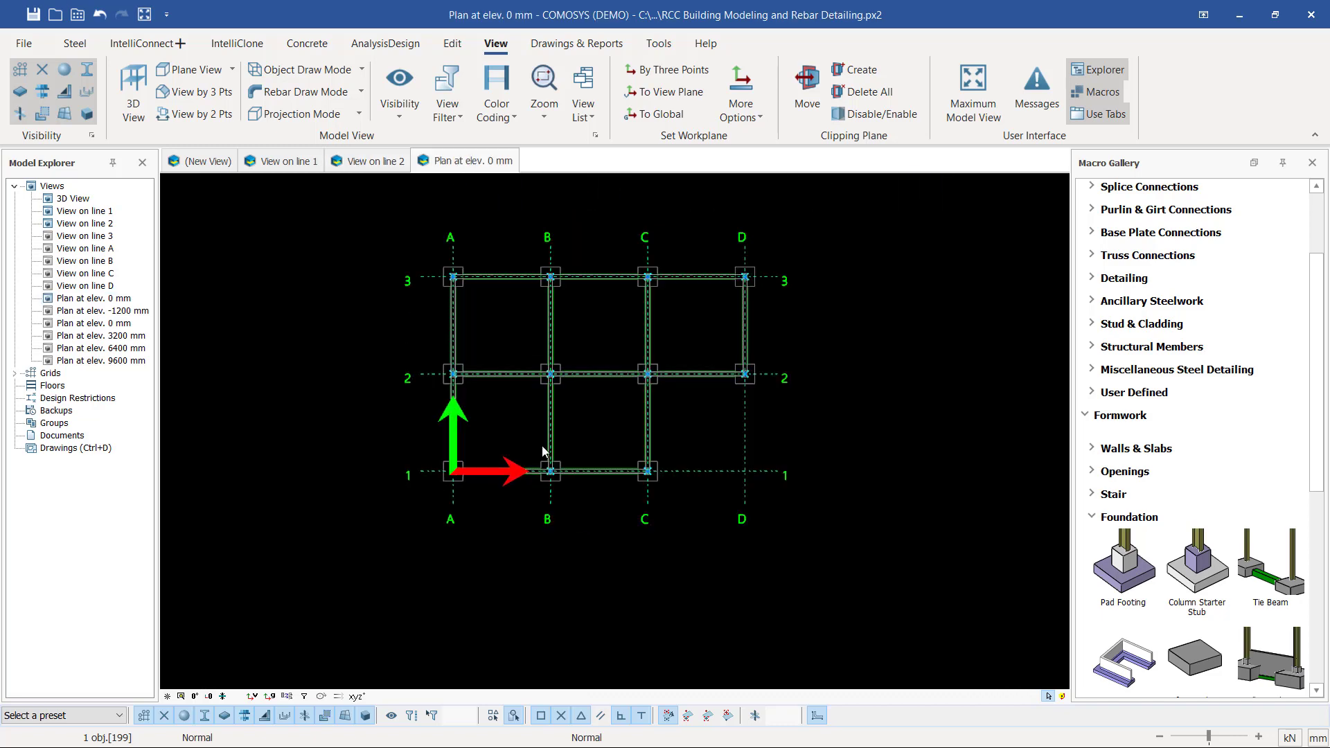
pyautogui.scroll(5, 589, 331)
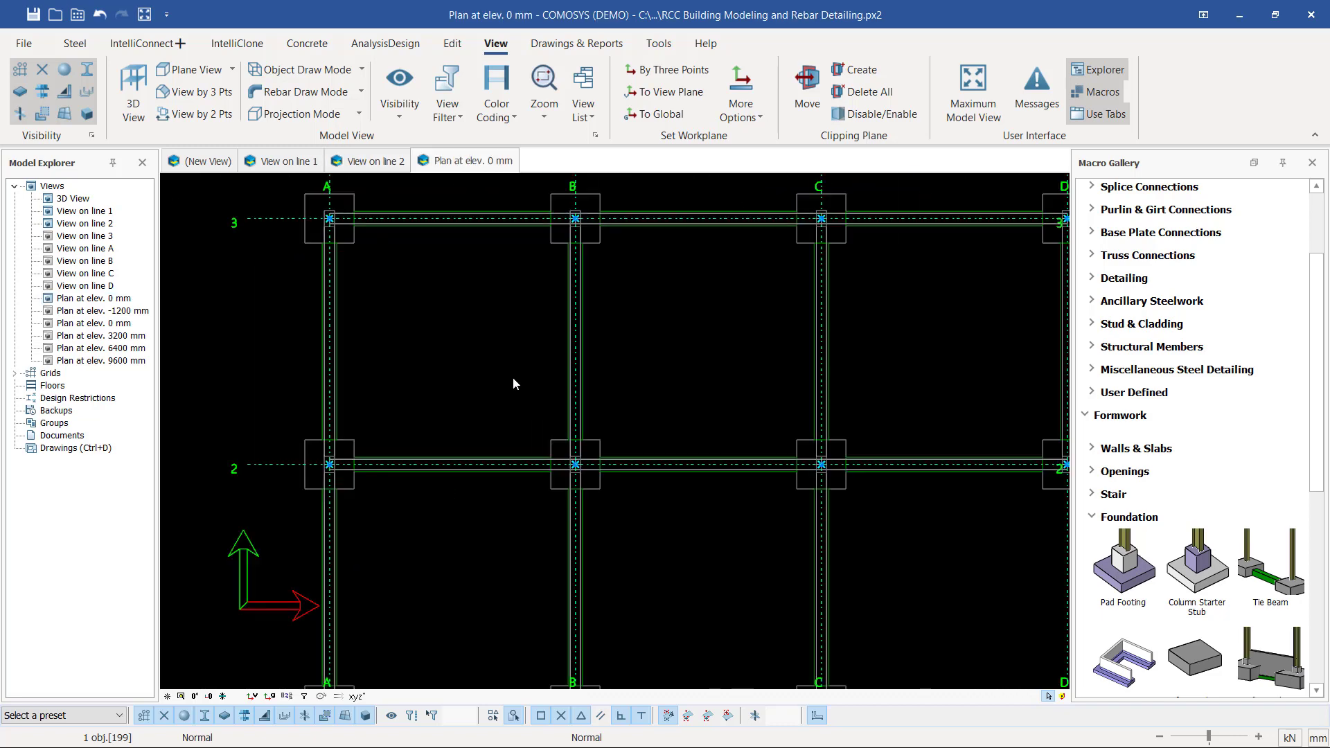
pyautogui.scroll(-3, 512, 383)
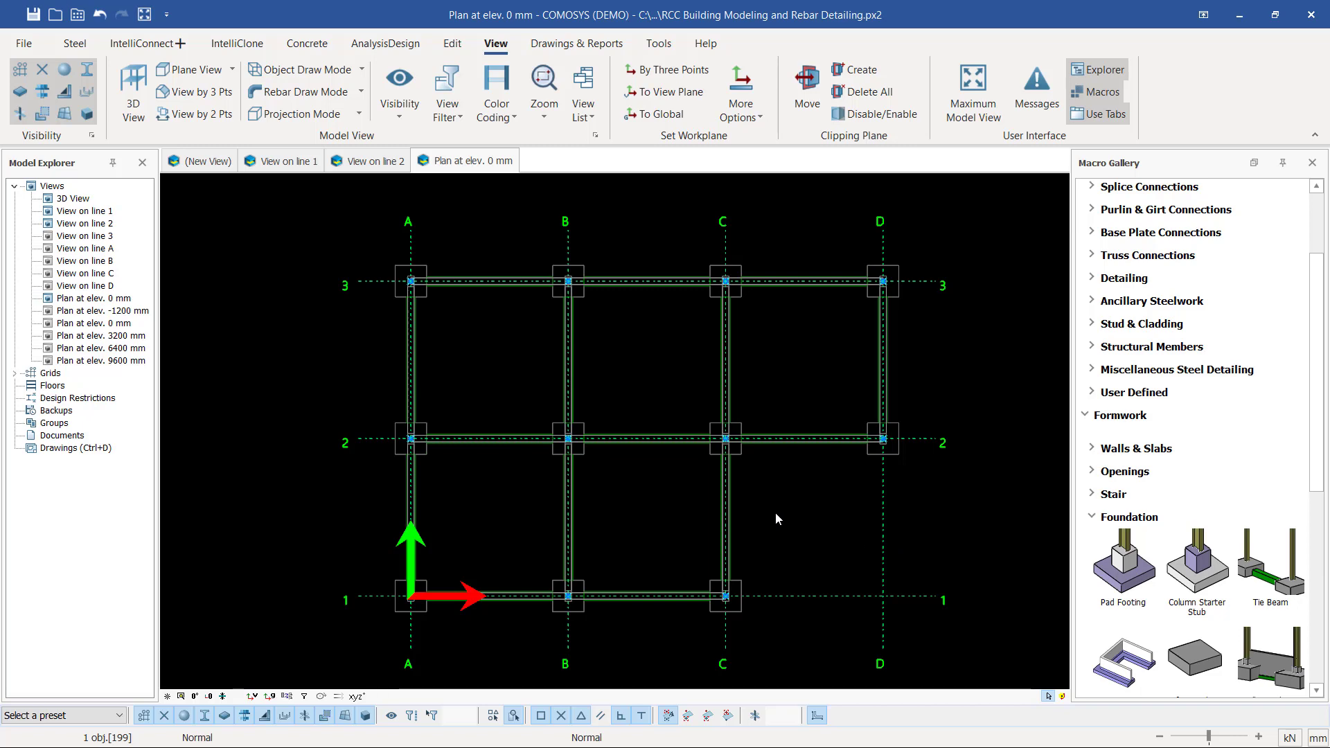
# - Set the default slab properties to a thickness of 150 and a top level of 0.00
pyautogui.scroll(3, 450, 280)
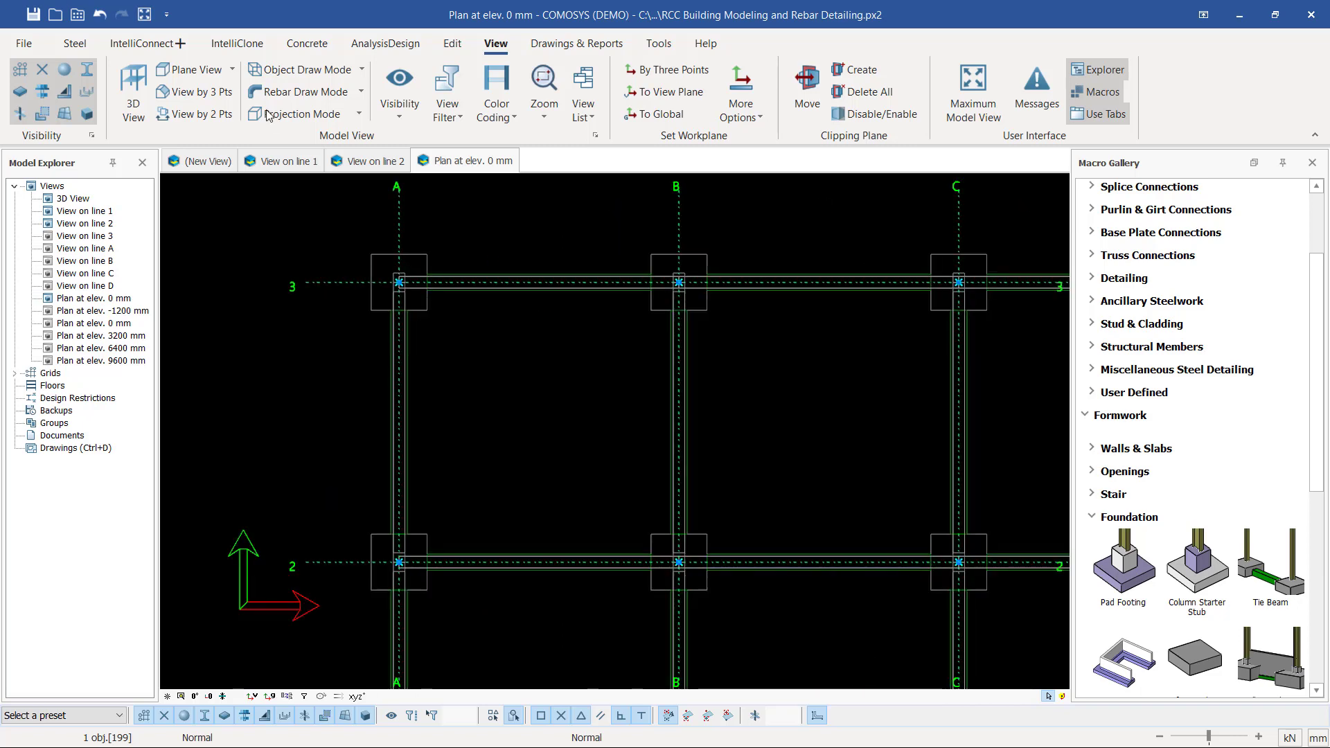
pyautogui.click(308, 45)
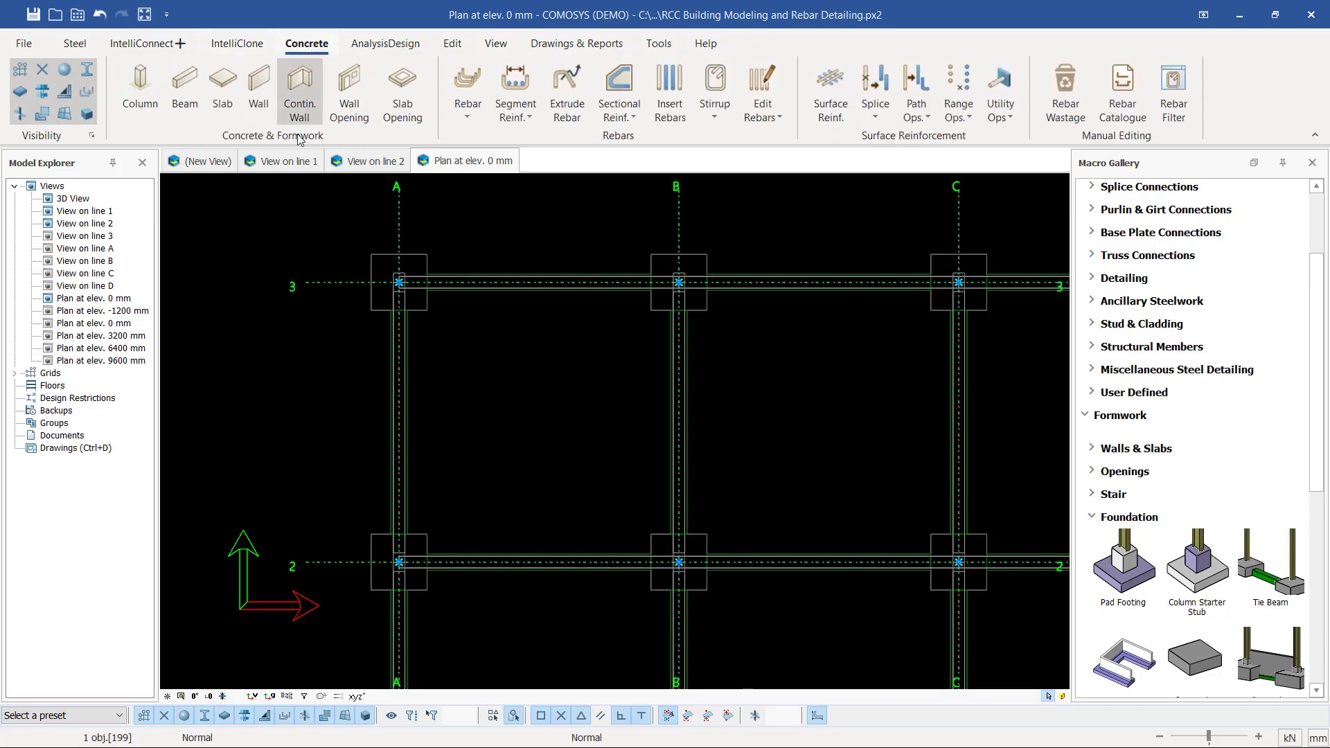
pyautogui.click(224, 98)
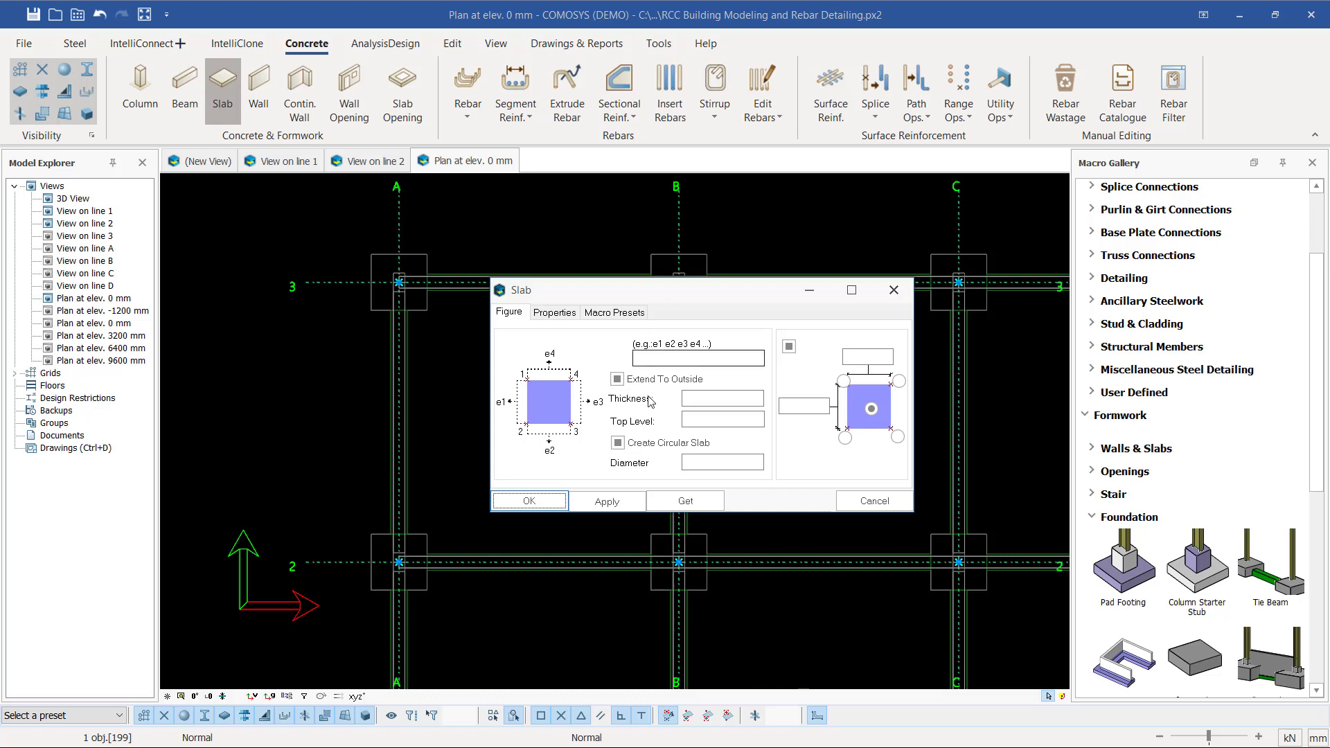
pyautogui.click(736, 421)
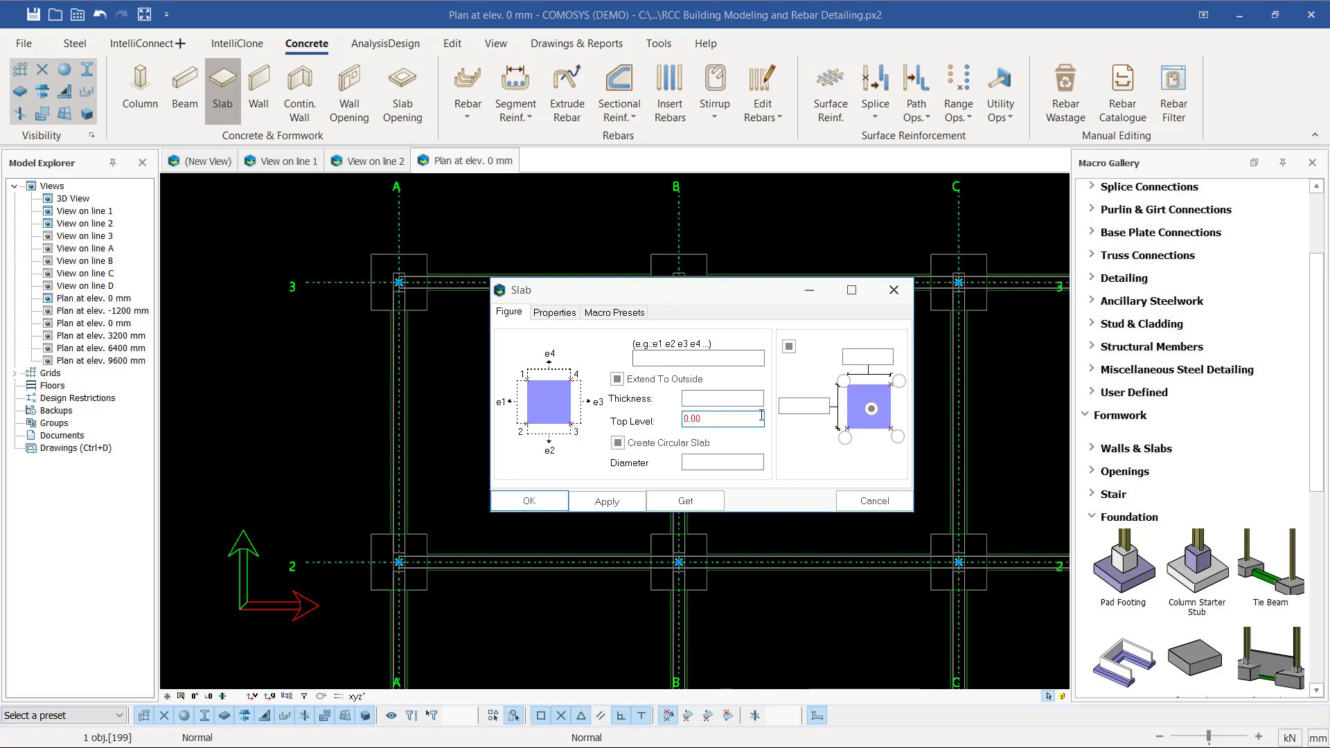
pyautogui.click(726, 399)
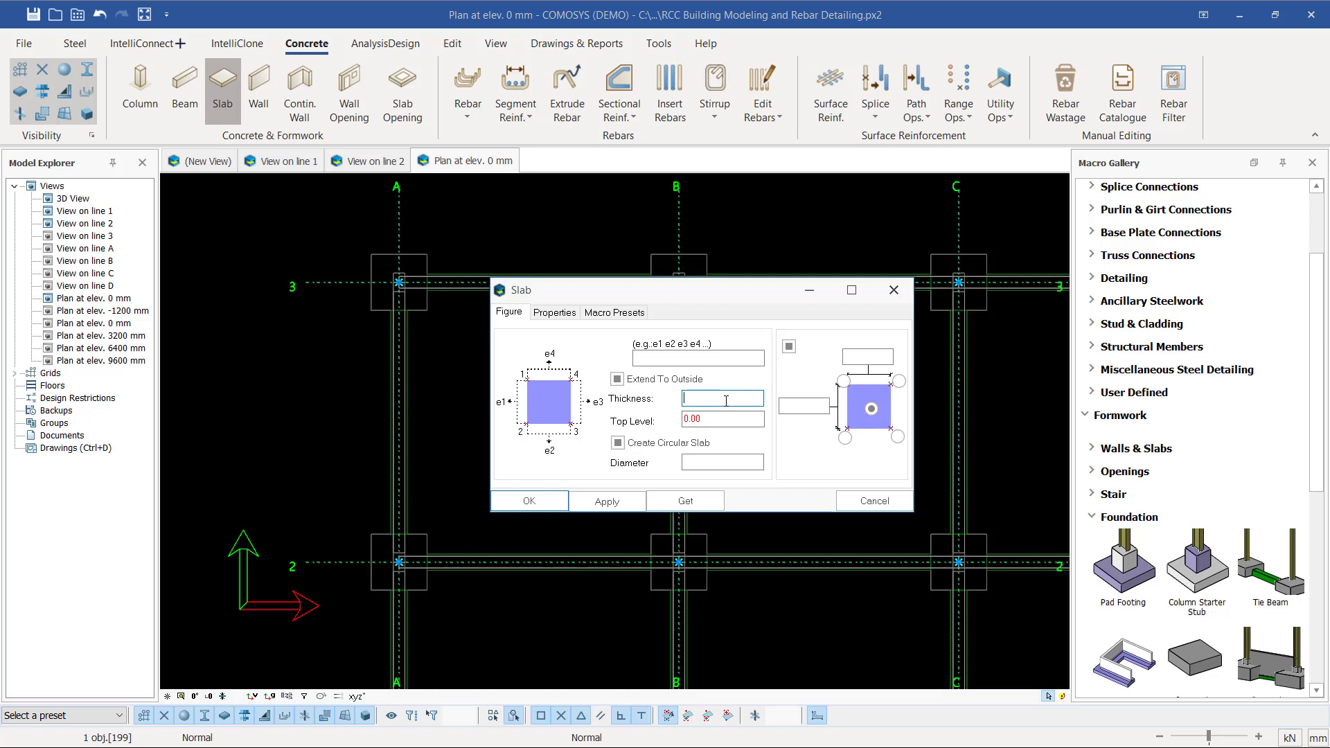
pyautogui.write('150')
pyautogui.click(603, 502)
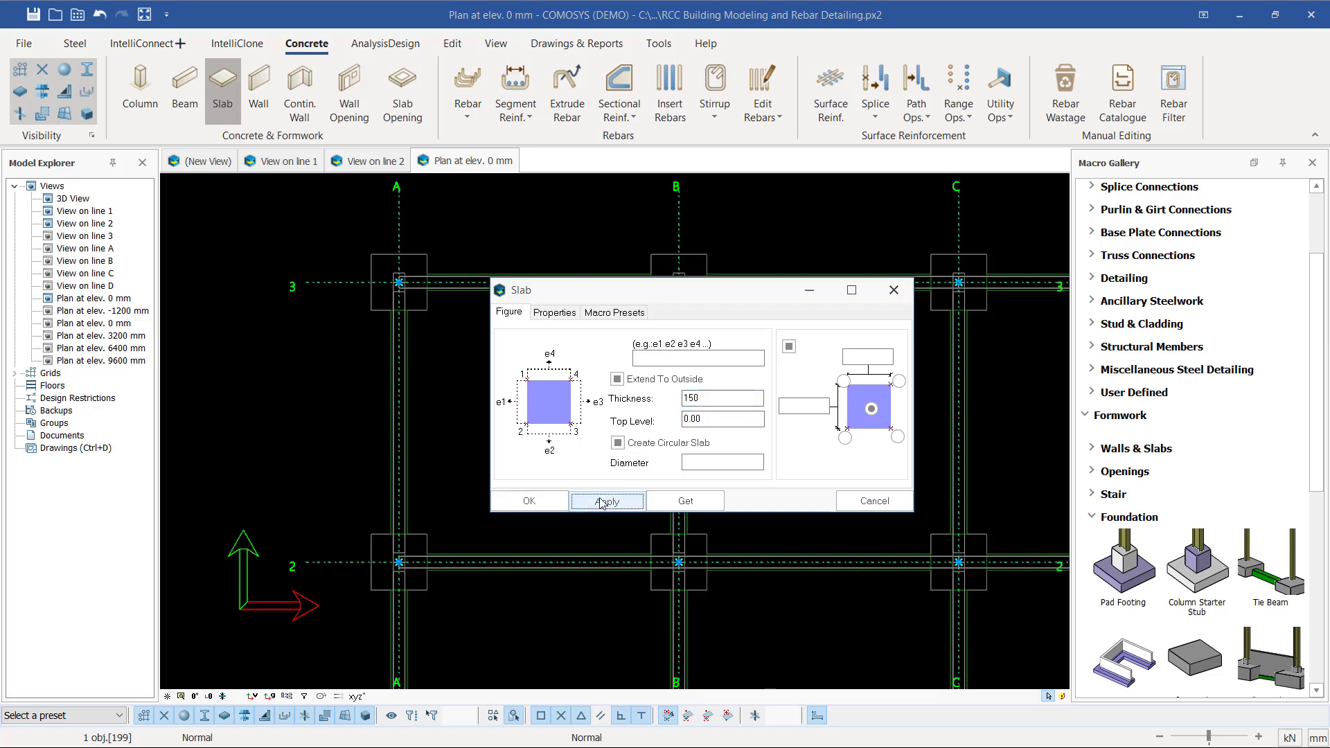
pyautogui.click(547, 501)
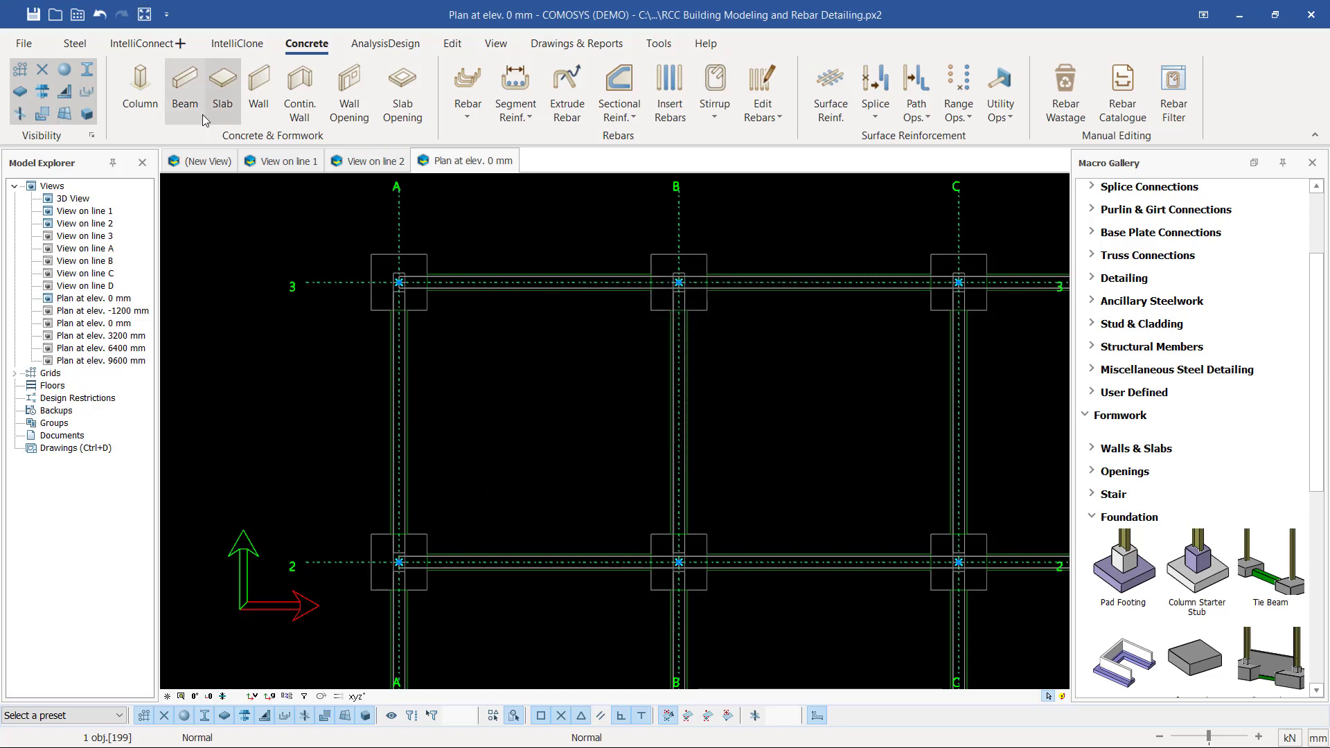
# - Model a slab in the bay between grid lines A–B and 2–3 by picking the column joints A3, B3, B2 and A2
pyautogui.click(222, 90)
pyautogui.scroll(4, 437, 349)
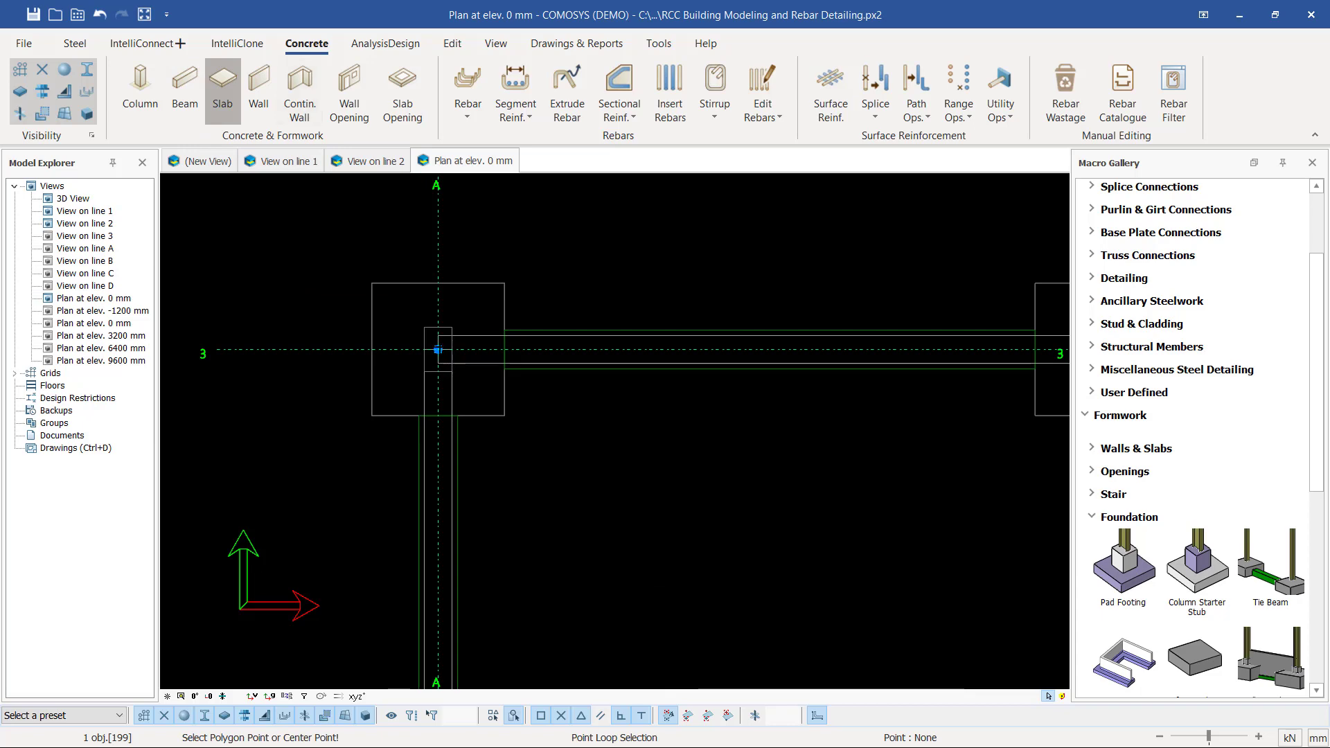
pyautogui.click(437, 349)
pyautogui.scroll(-4, 436, 351)
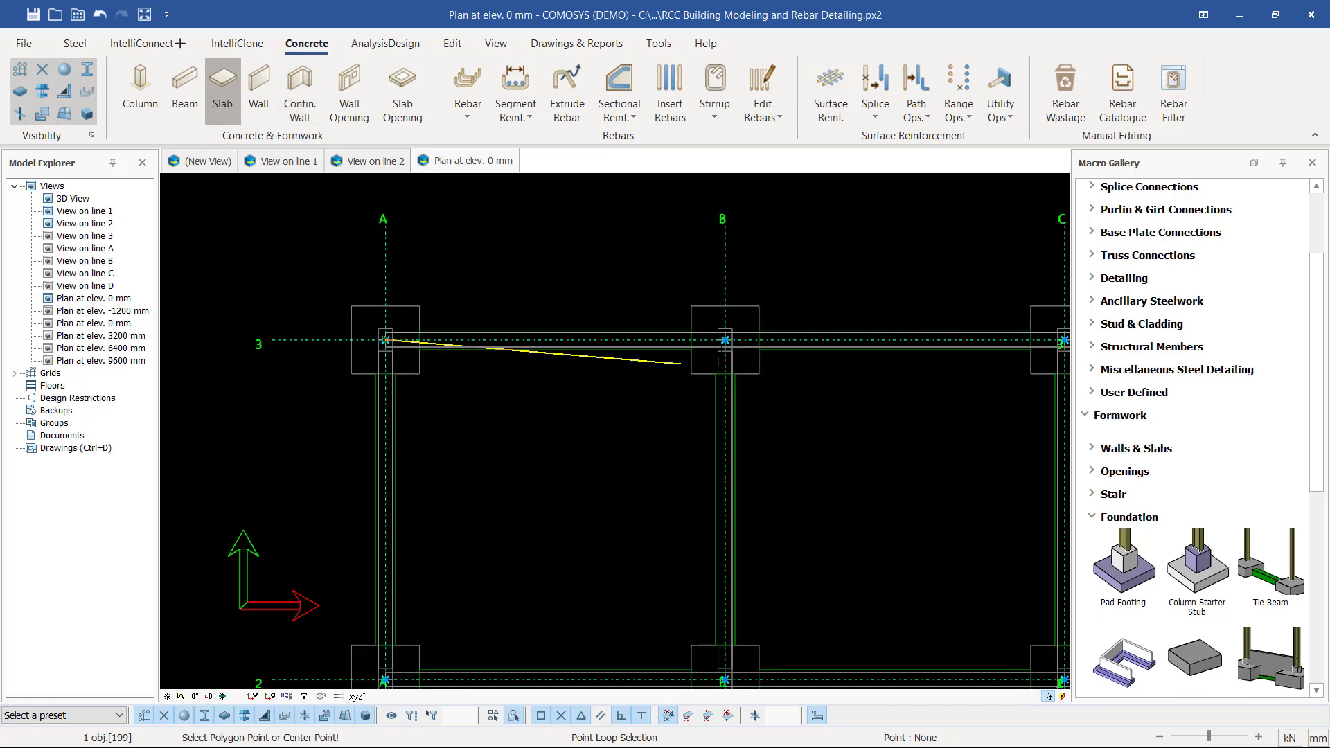
pyautogui.scroll(4, 707, 320)
pyautogui.click(709, 324)
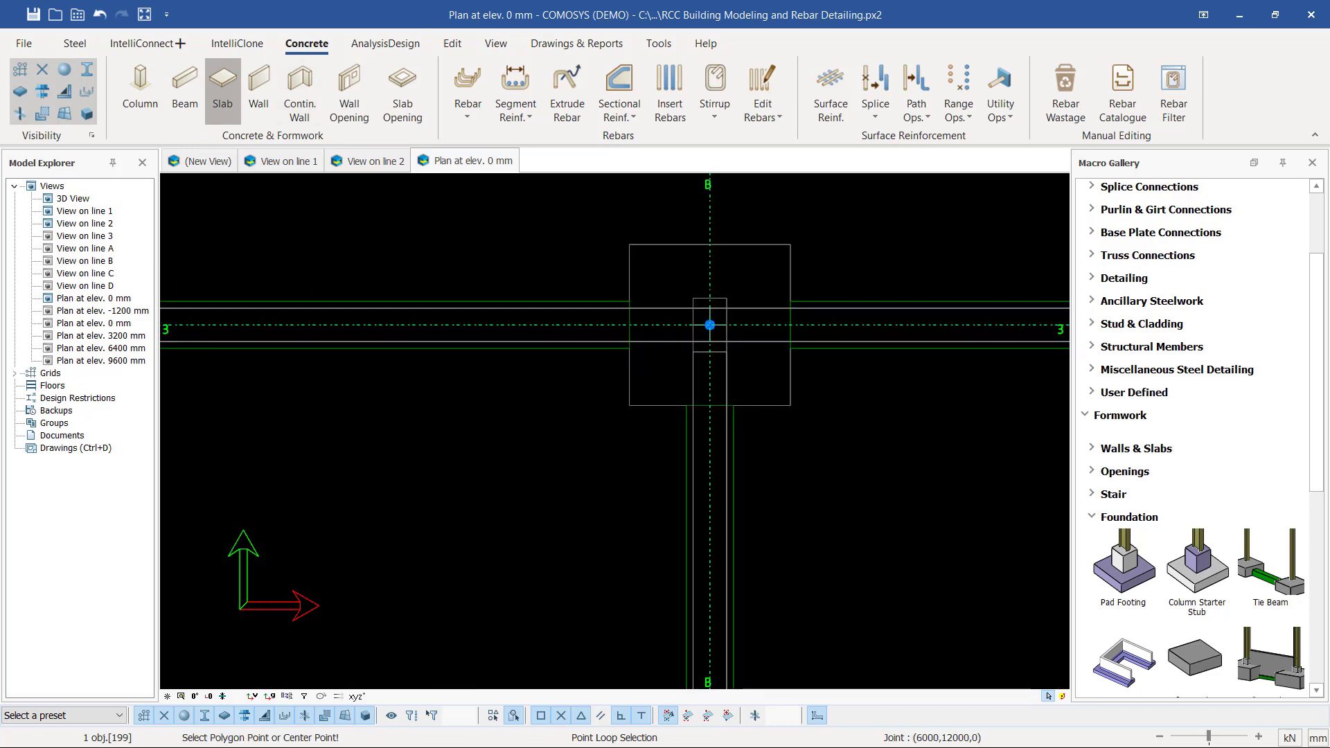
pyautogui.scroll(-4, 709, 325)
pyautogui.scroll(4, 692, 617)
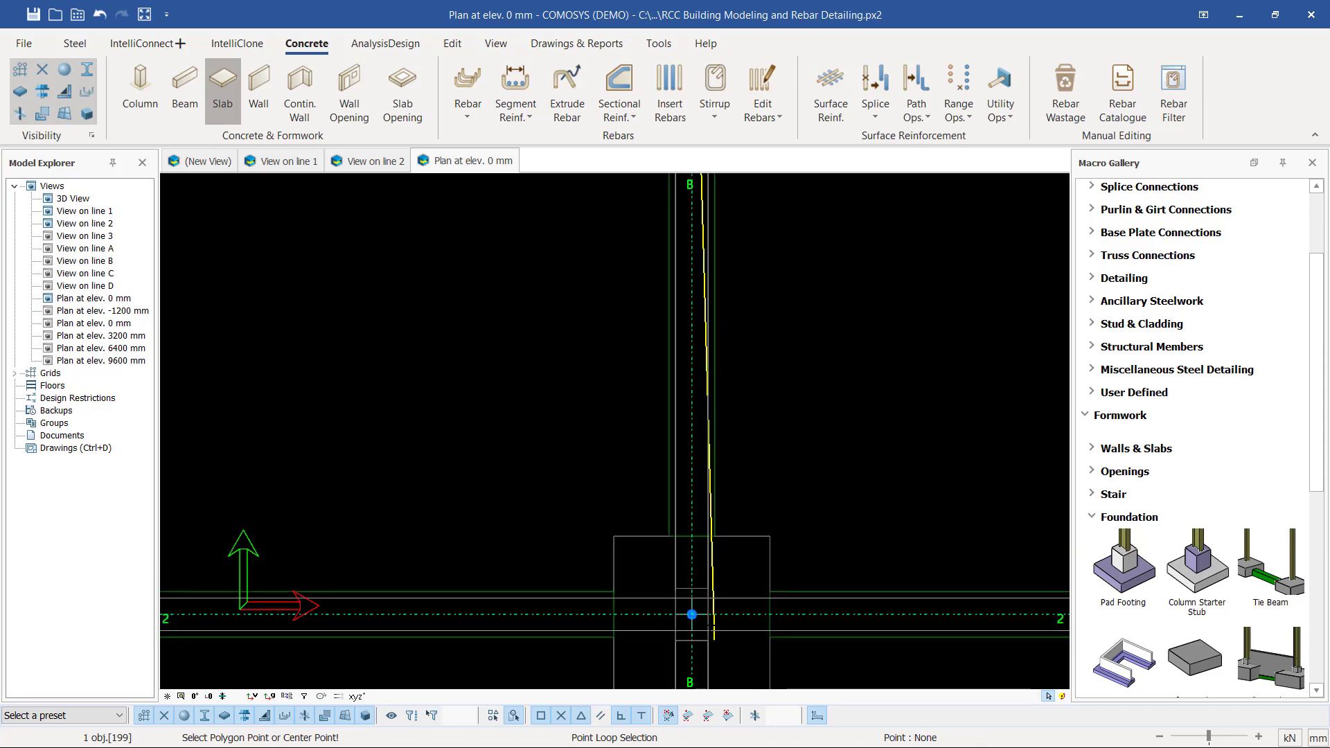
pyautogui.click(692, 614)
pyautogui.scroll(-4, 795, 505)
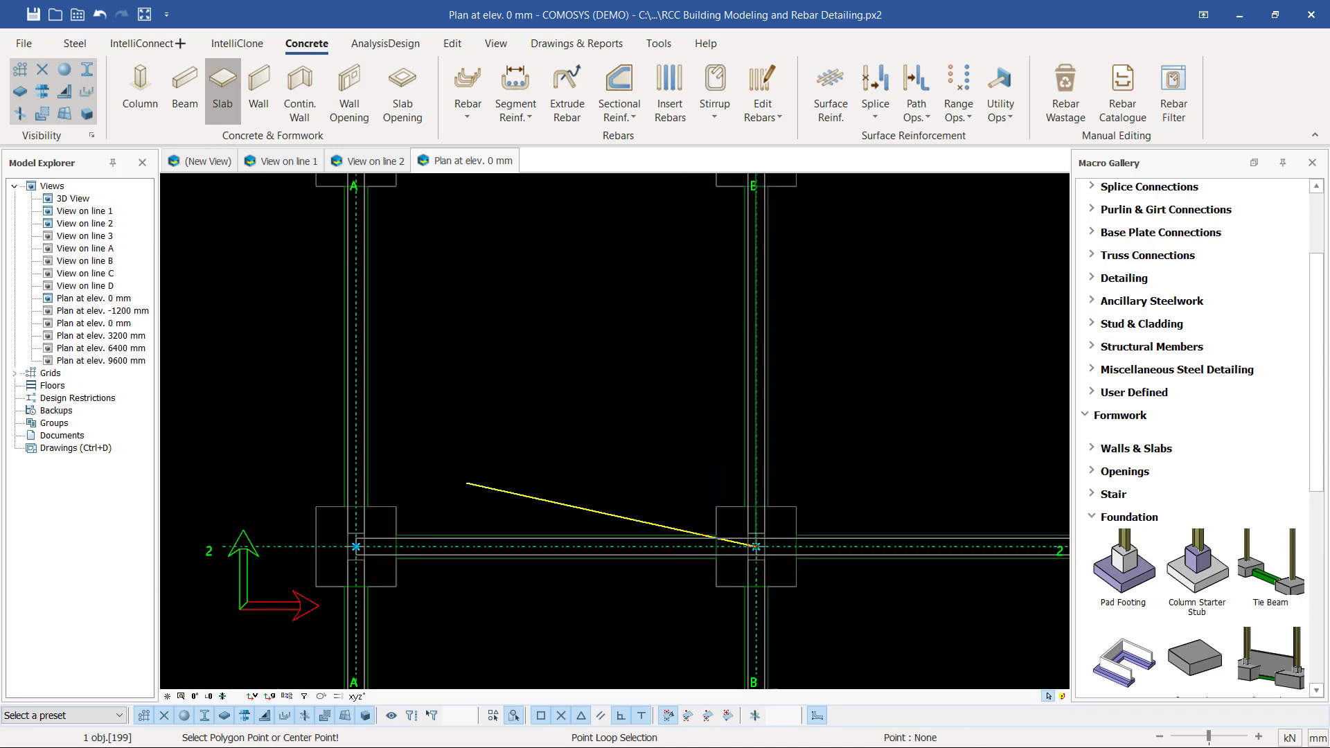
pyautogui.scroll(4, 355, 541)
pyautogui.click(354, 540)
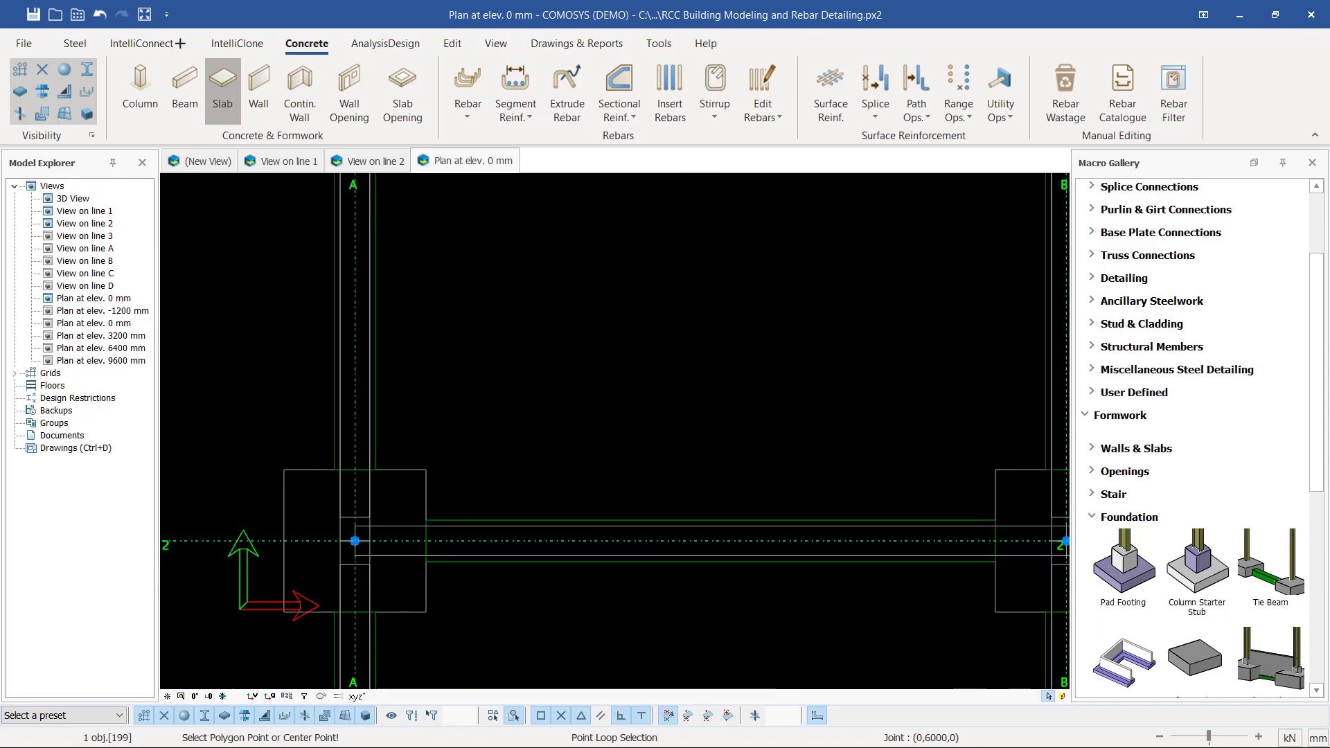
pyautogui.scroll(-4, 485, 544)
pyautogui.scroll(4, 444, 430)
pyautogui.scroll(3, 444, 429)
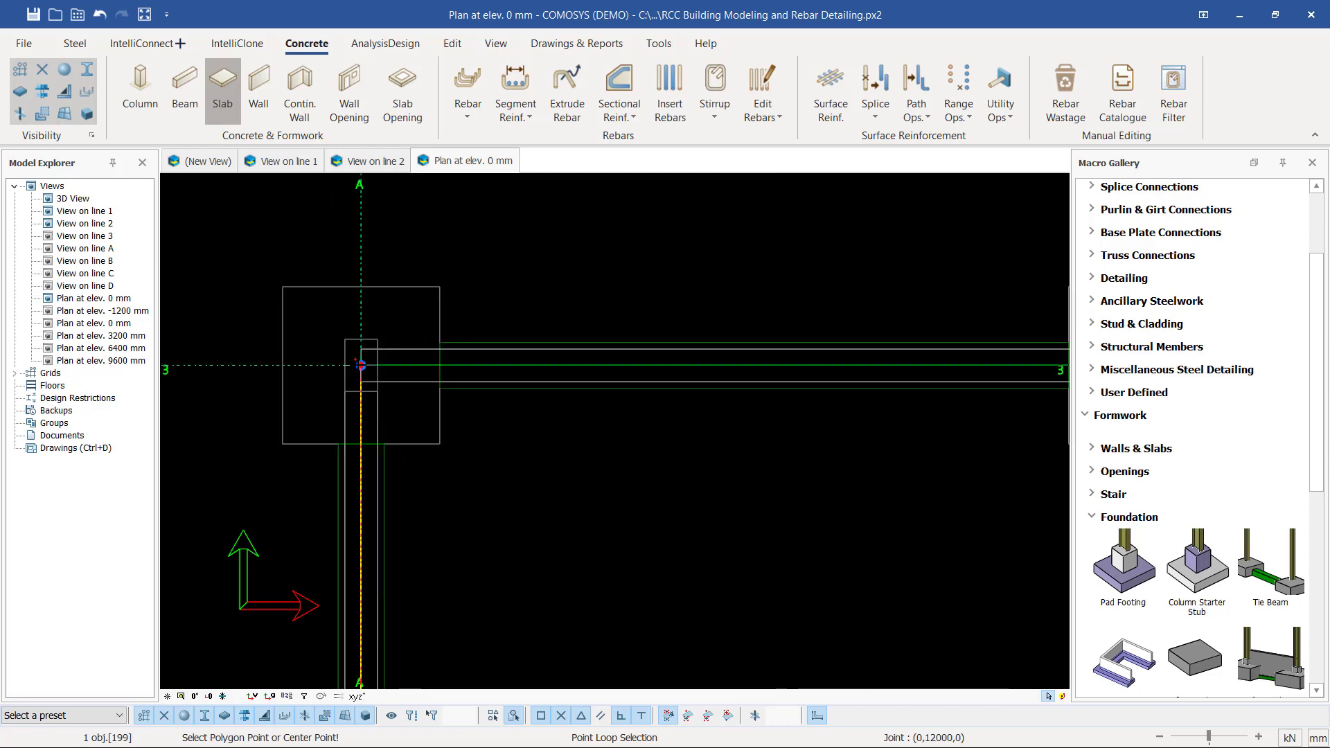
pyautogui.click(361, 365)
pyautogui.scroll(-4, 388, 381)
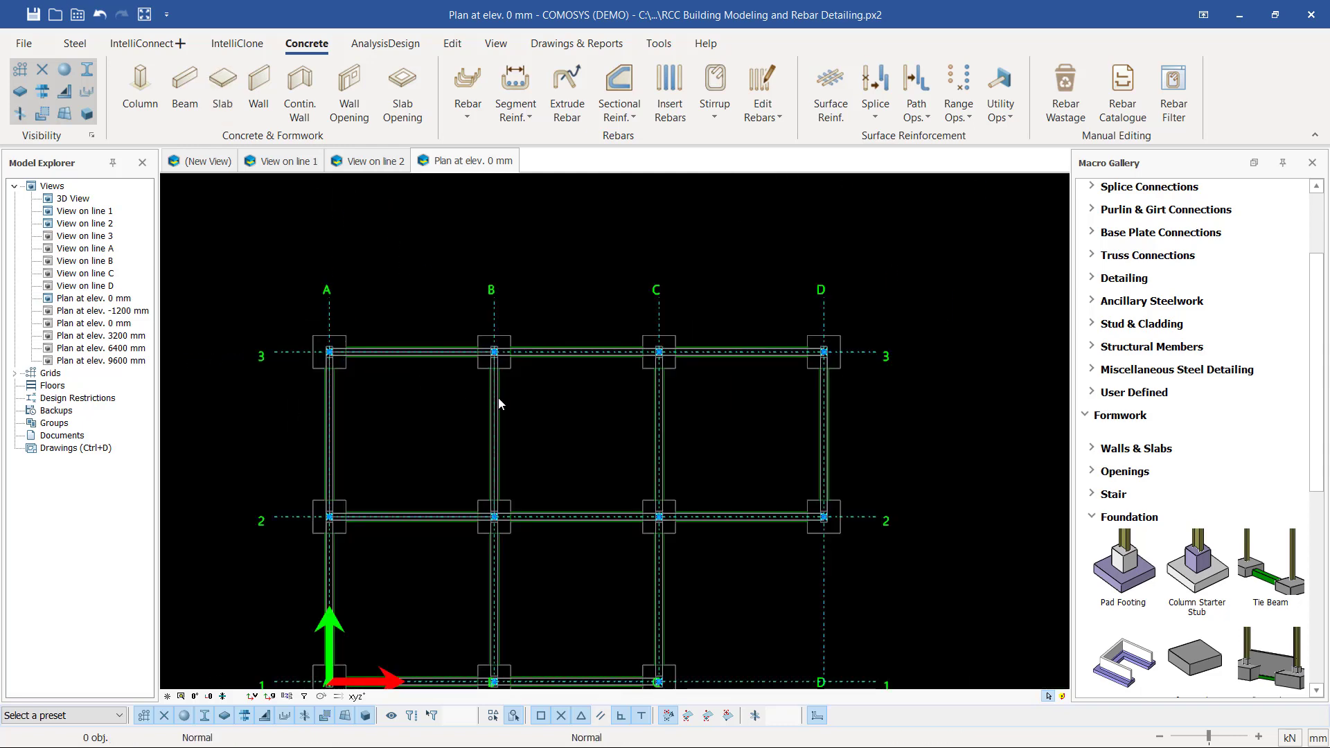
# - Switch the object draw mode of the 0 mm plan view to Contour Solid
pyautogui.scroll(4, 498, 391)
pyautogui.scroll(1, 512, 382)
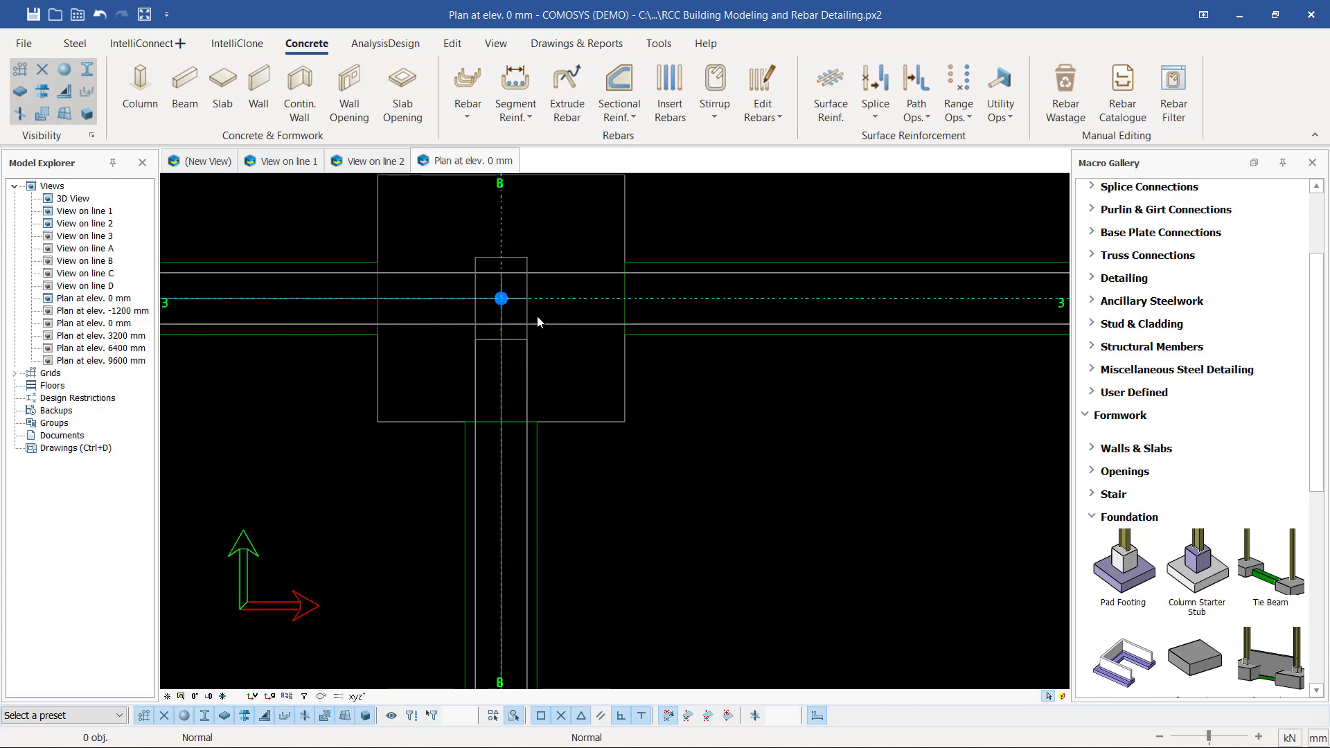
pyautogui.click(493, 44)
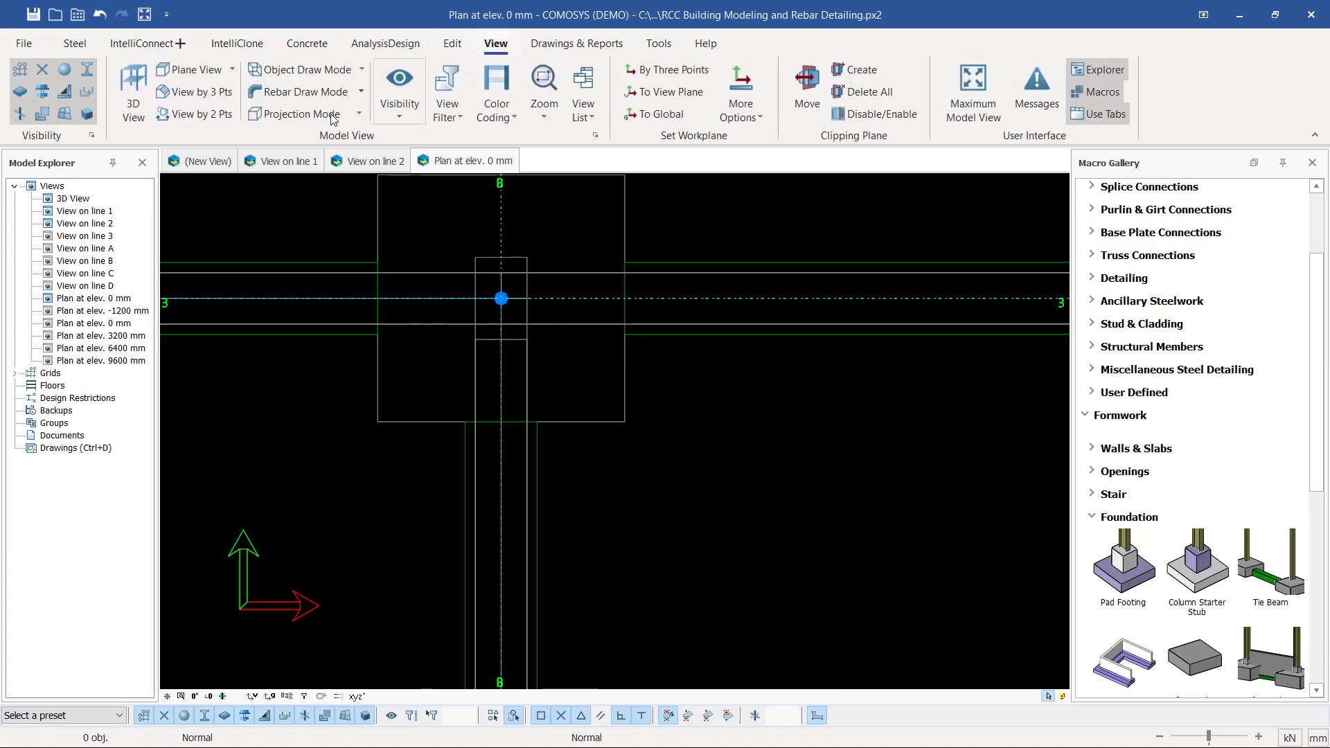
pyautogui.click(364, 69)
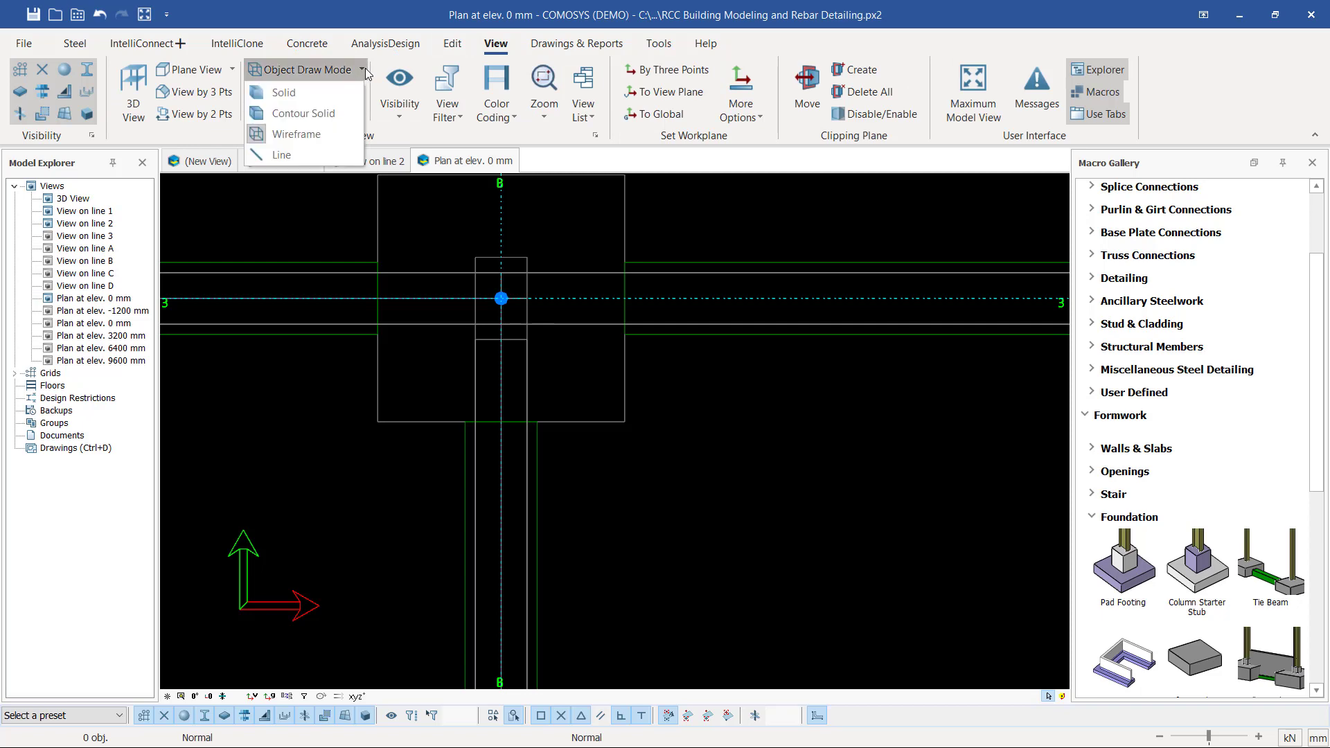
pyautogui.click(320, 114)
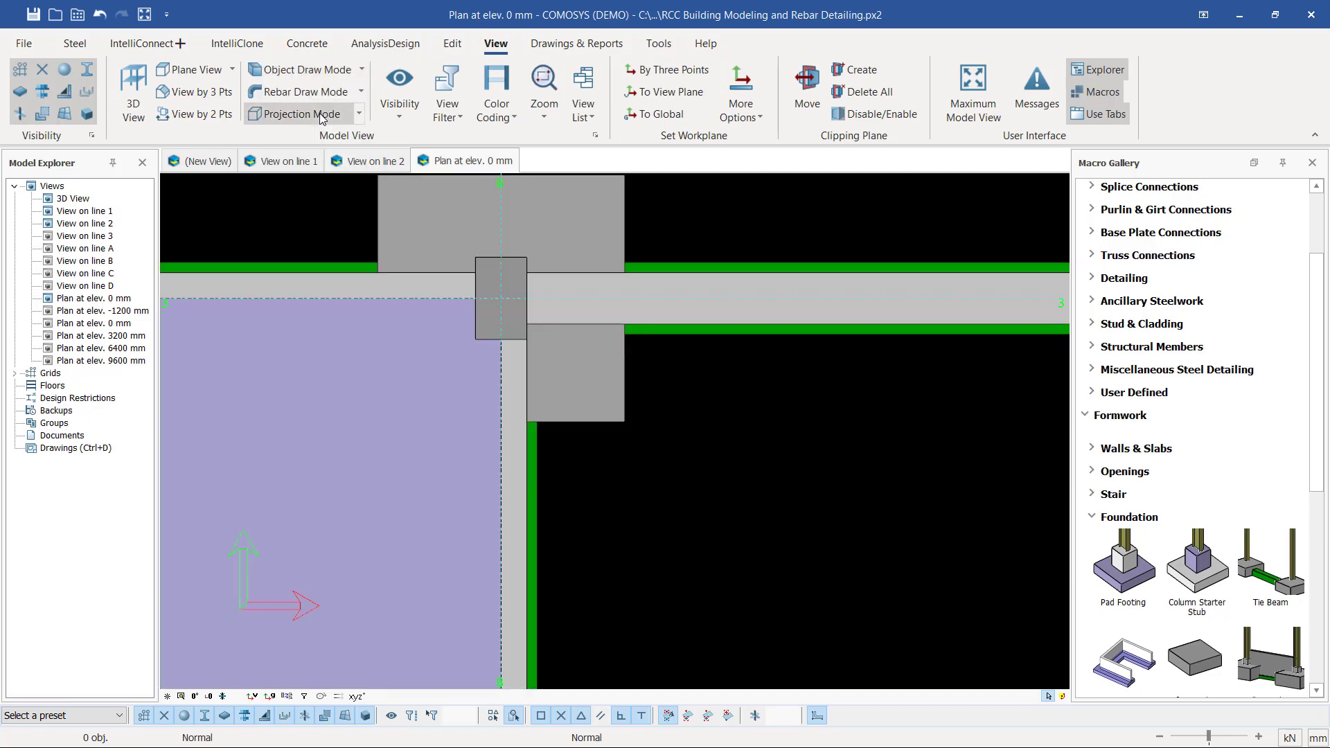
pyautogui.scroll(-5, 638, 451)
pyautogui.scroll(2, 599, 357)
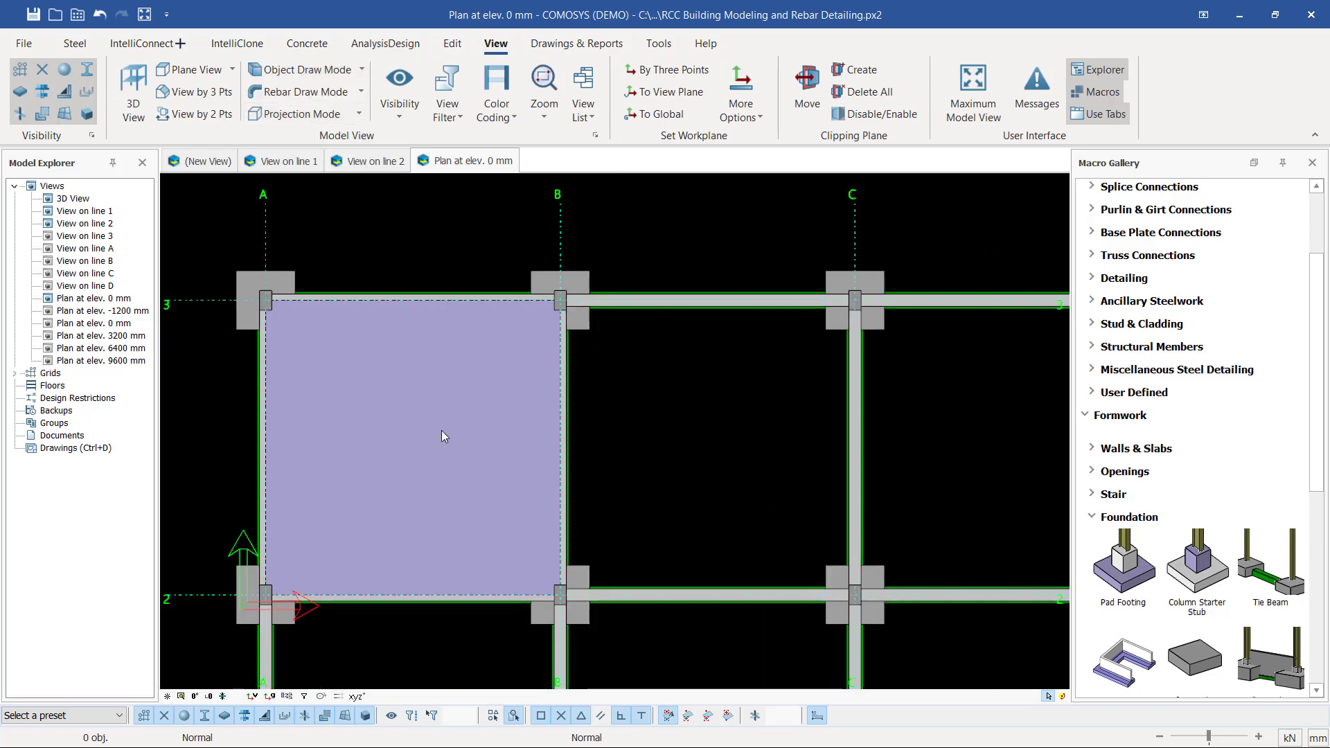
# - Copy the slab from joint A3 to joint B3 to fill the bay between grid lines B–C and 2–3
pyautogui.click(554, 413)
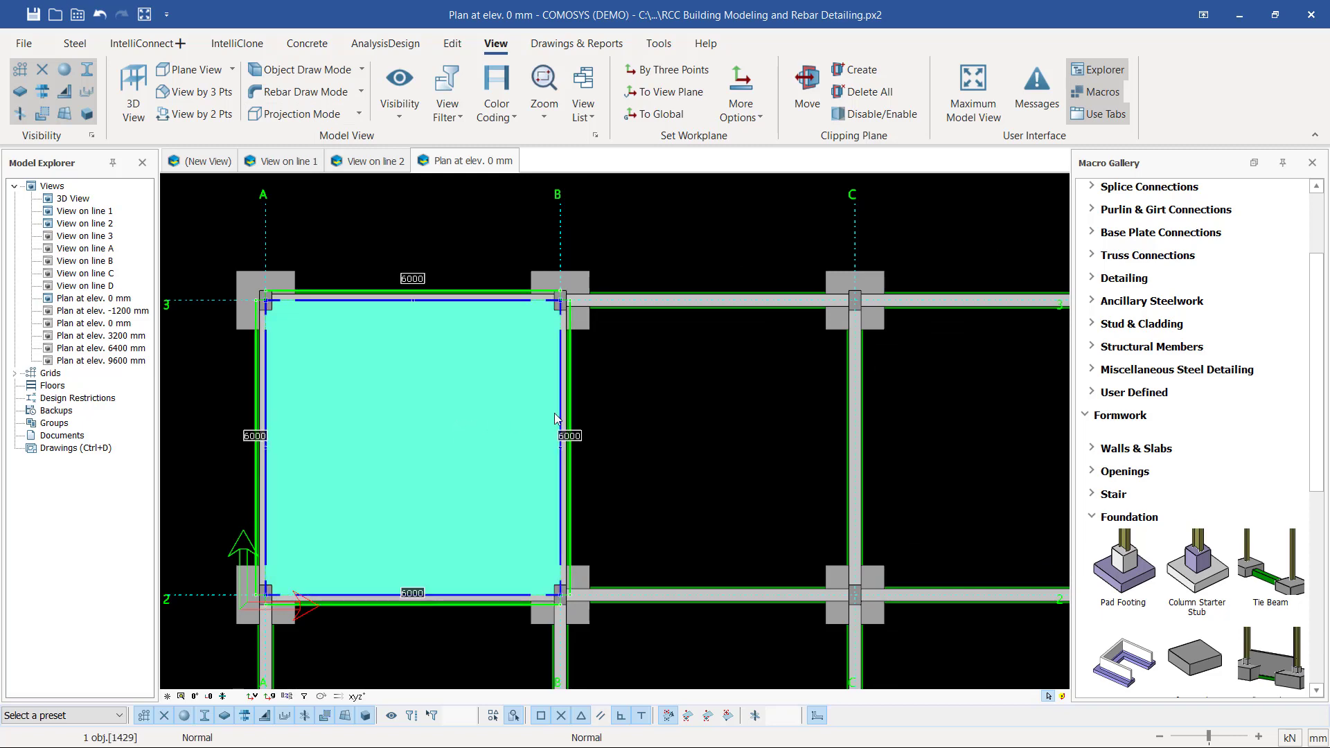
pyautogui.rightClick(686, 375)
pyautogui.click(724, 526)
pyautogui.scroll(4, 258, 297)
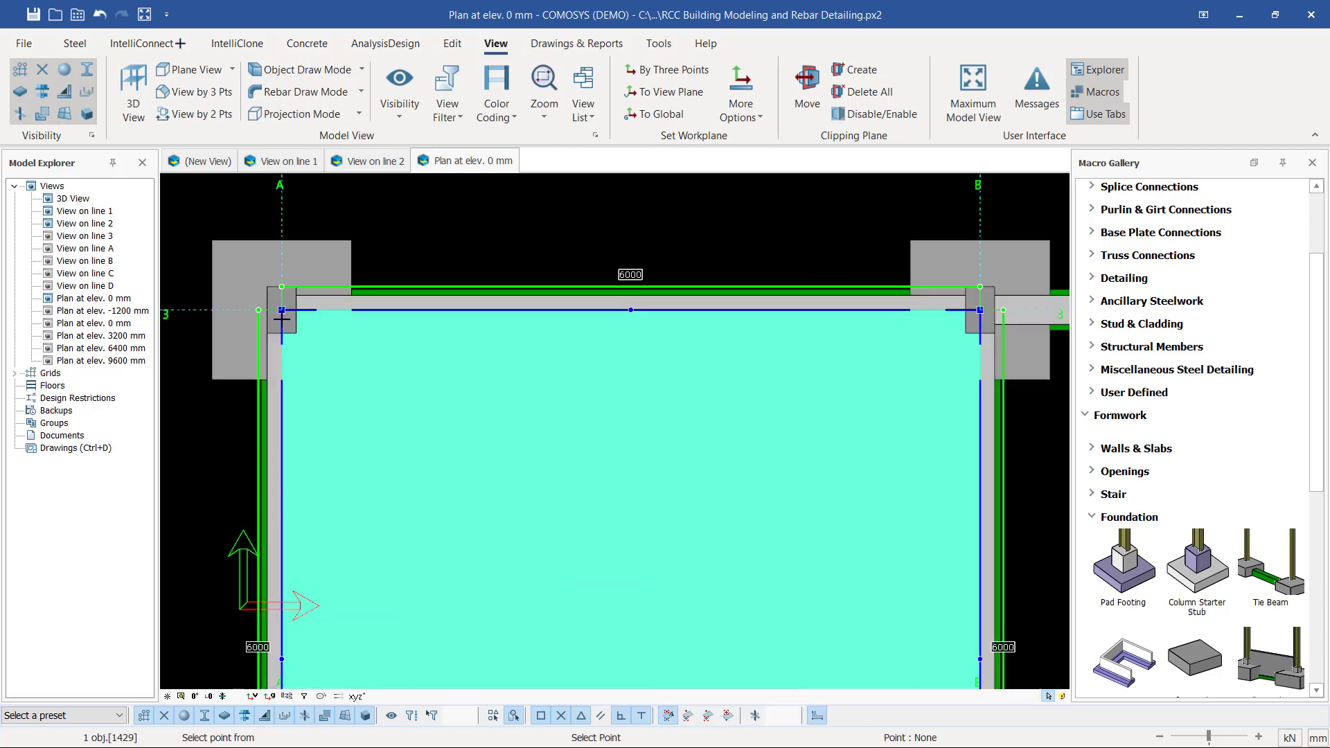
pyautogui.click(243, 335)
pyautogui.scroll(-2, 243, 336)
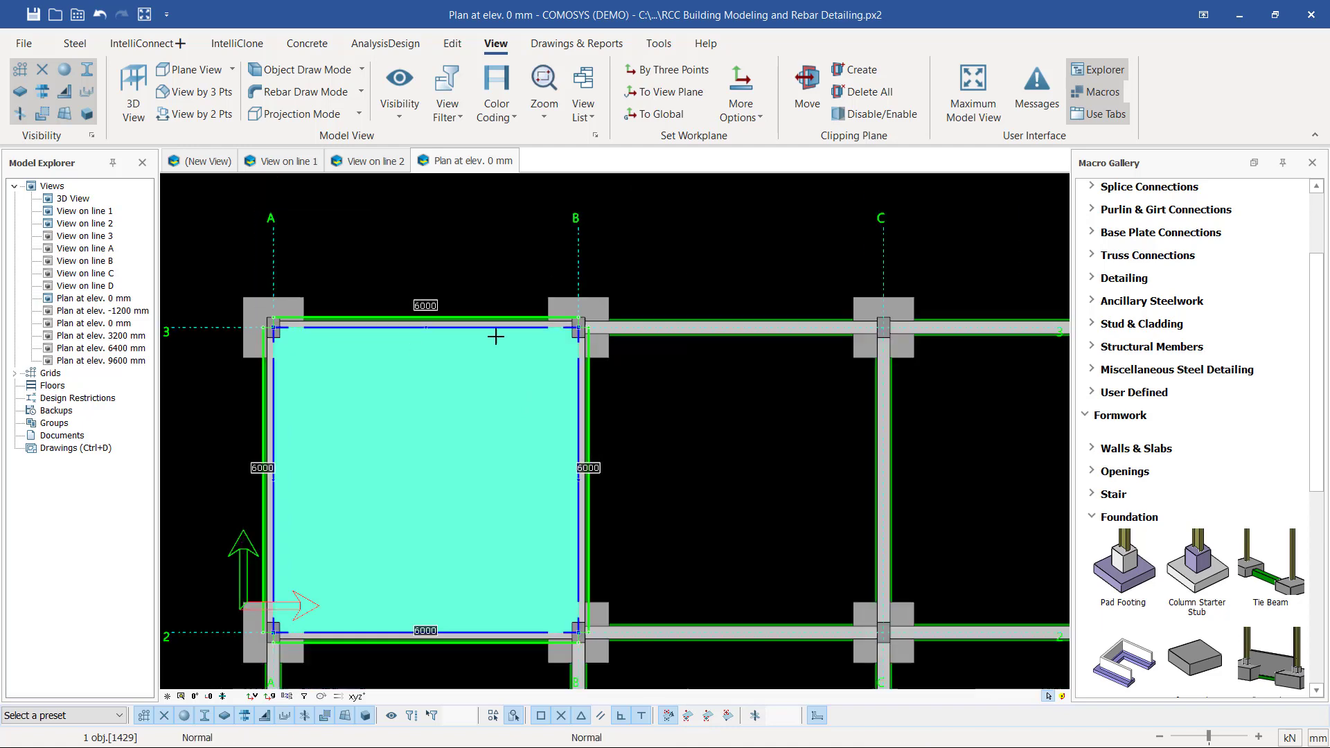
pyautogui.scroll(2, 610, 324)
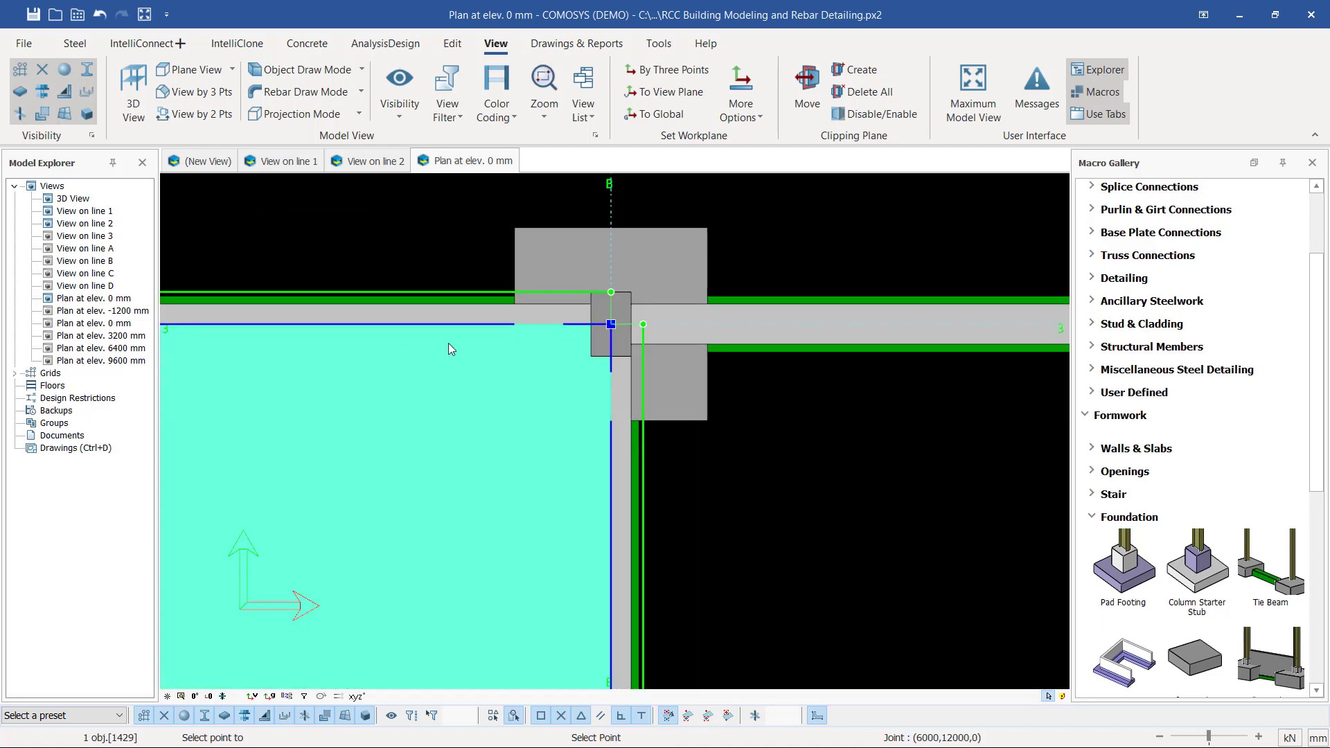
pyautogui.click(610, 324)
pyautogui.scroll(-3, 380, 326)
pyautogui.scroll(2, 719, 327)
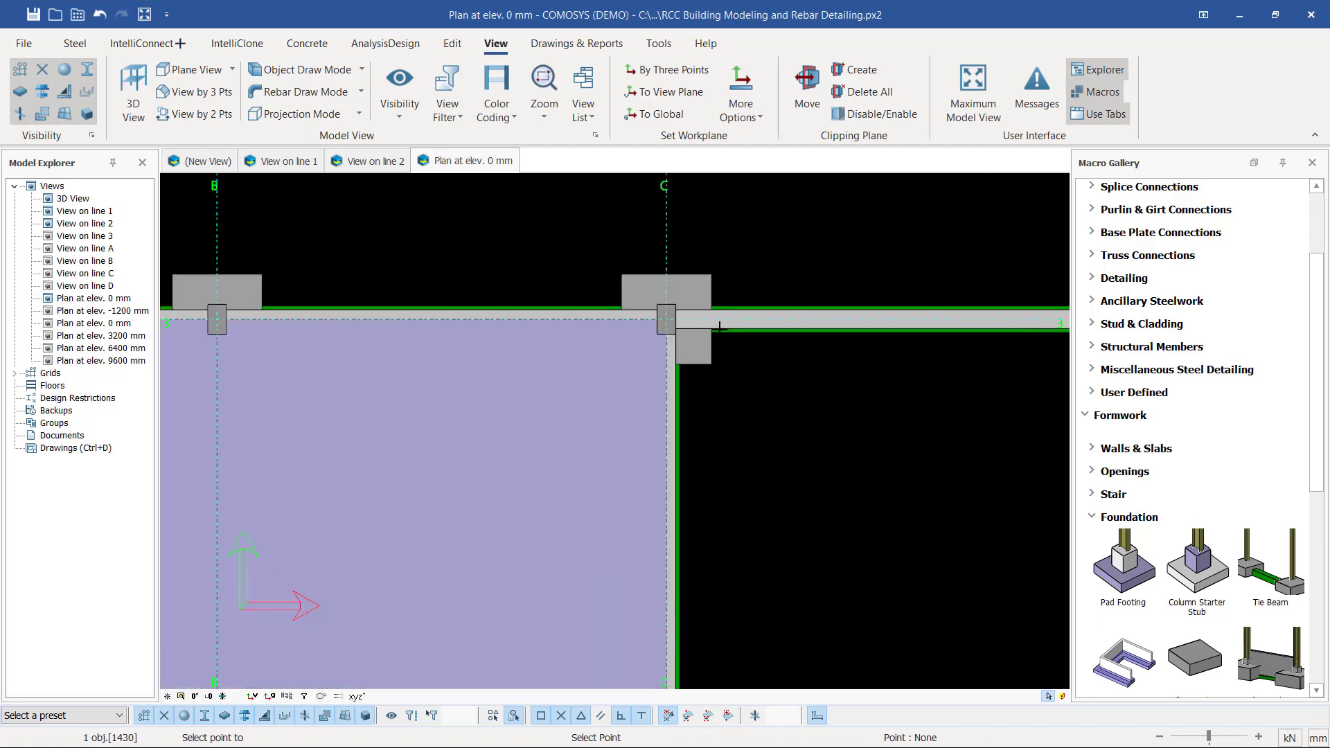
pyautogui.press('Escape')
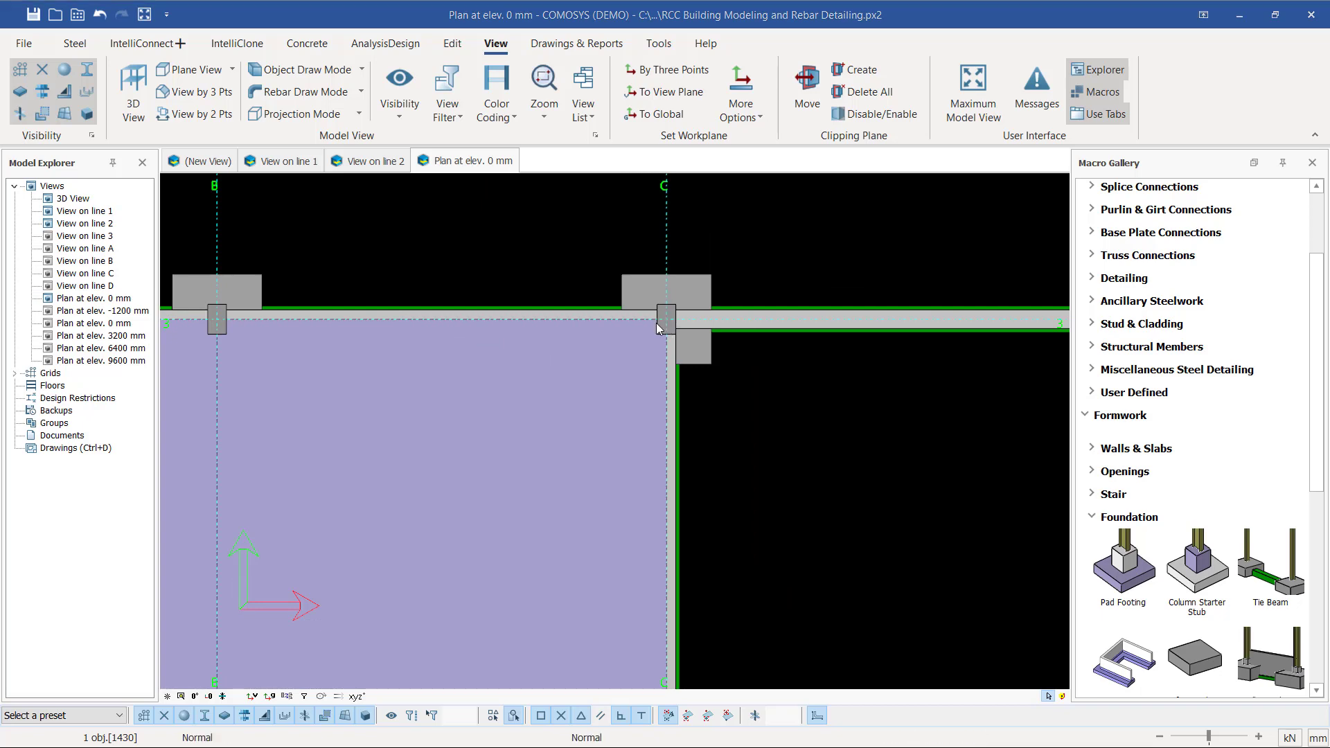
# - Copy slabs into bay C–D between lines 2 and 3 and into bays A–B and B–C between lines 1 and 2
pyautogui.click(658, 327)
pyautogui.scroll(-3, 657, 328)
pyautogui.scroll(3, 409, 447)
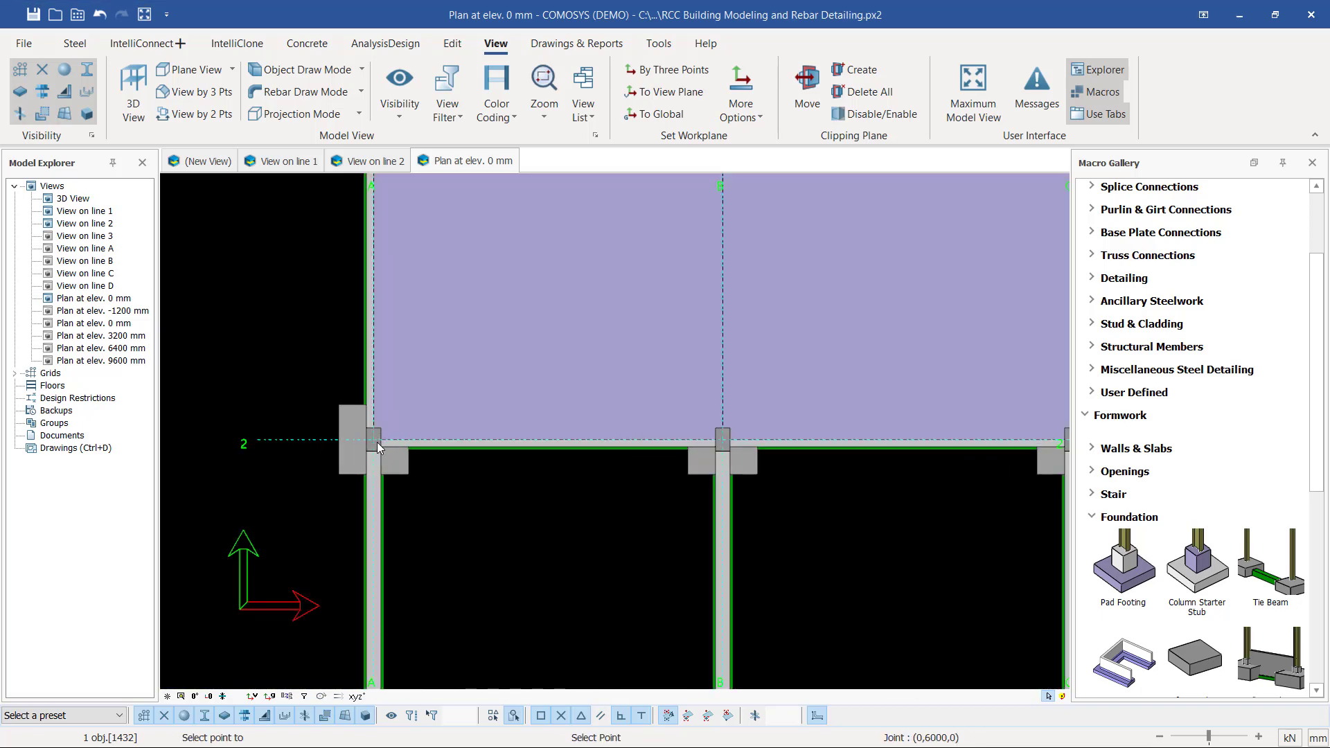
pyautogui.click(378, 447)
pyautogui.scroll(3, 593, 392)
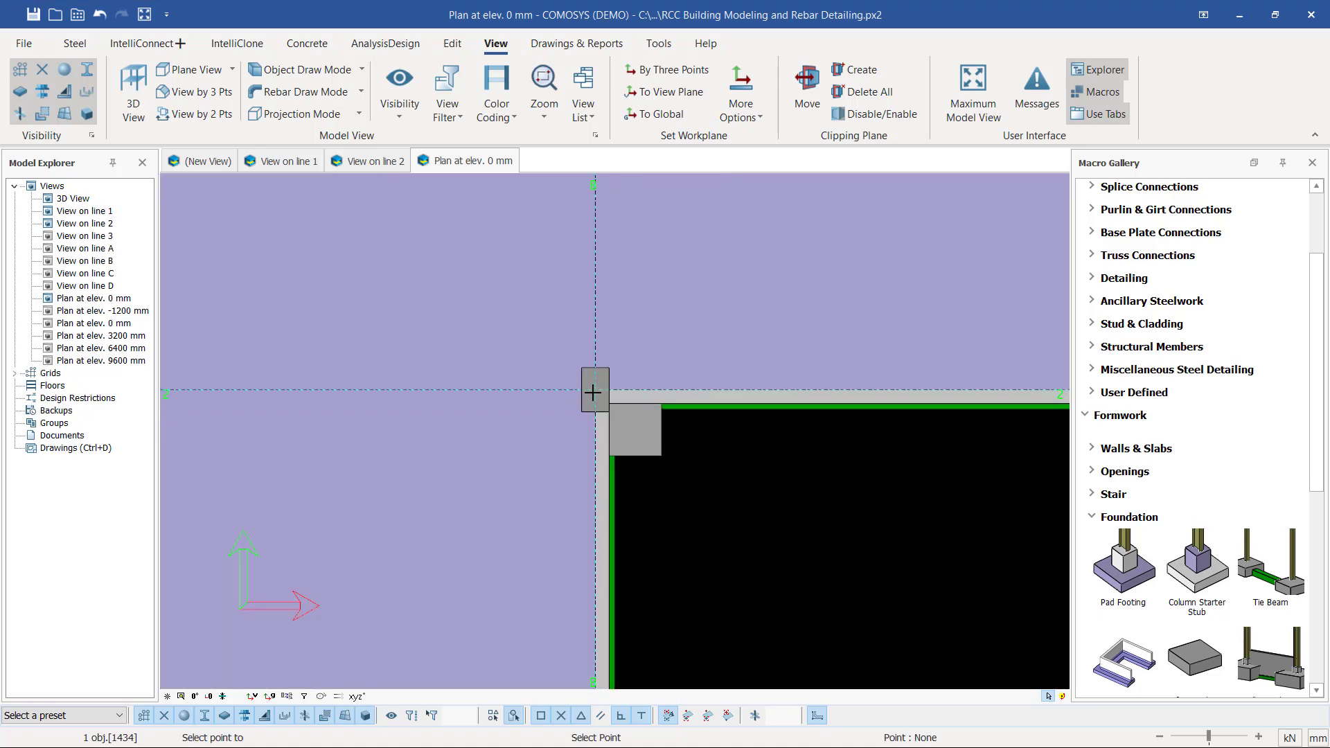
pyautogui.click(593, 392)
pyautogui.scroll(-1, 544, 404)
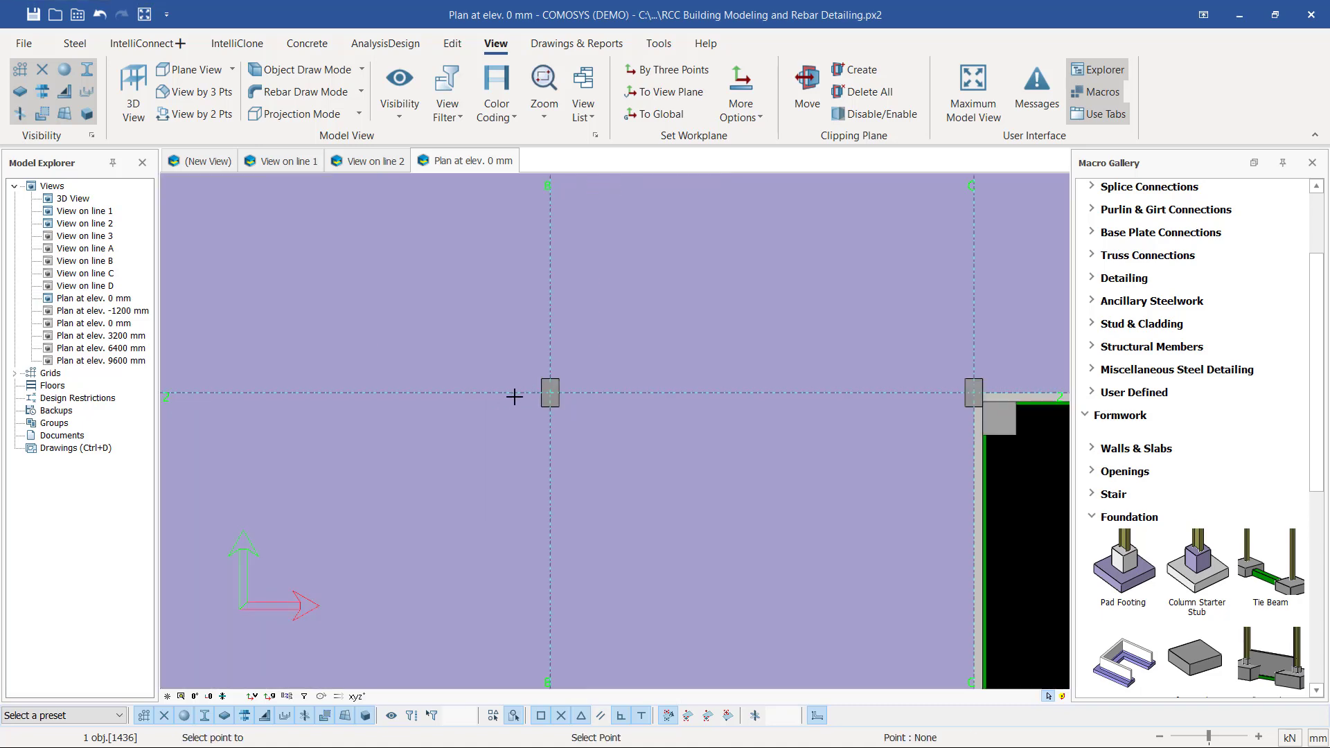
pyautogui.scroll(-2, 674, 395)
pyautogui.scroll(1, 761, 395)
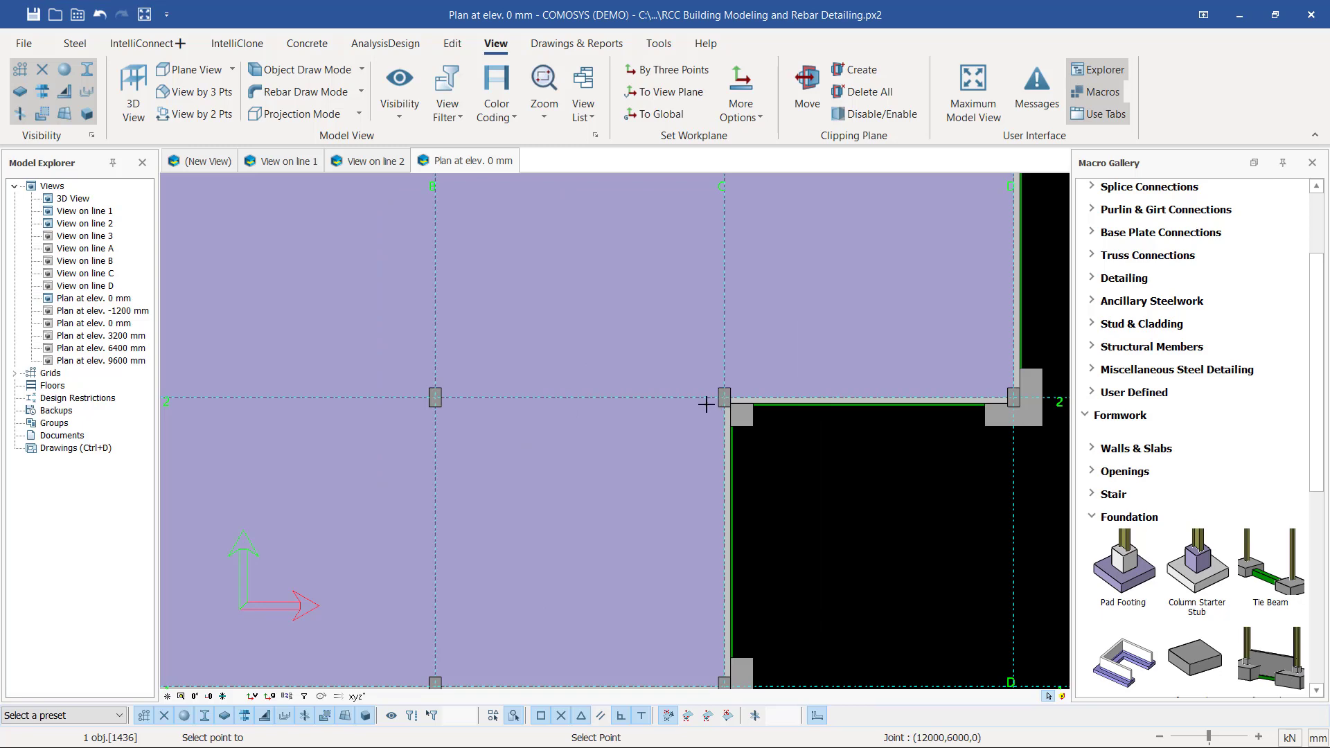
pyautogui.scroll(-4, 706, 404)
pyautogui.press('Escape')
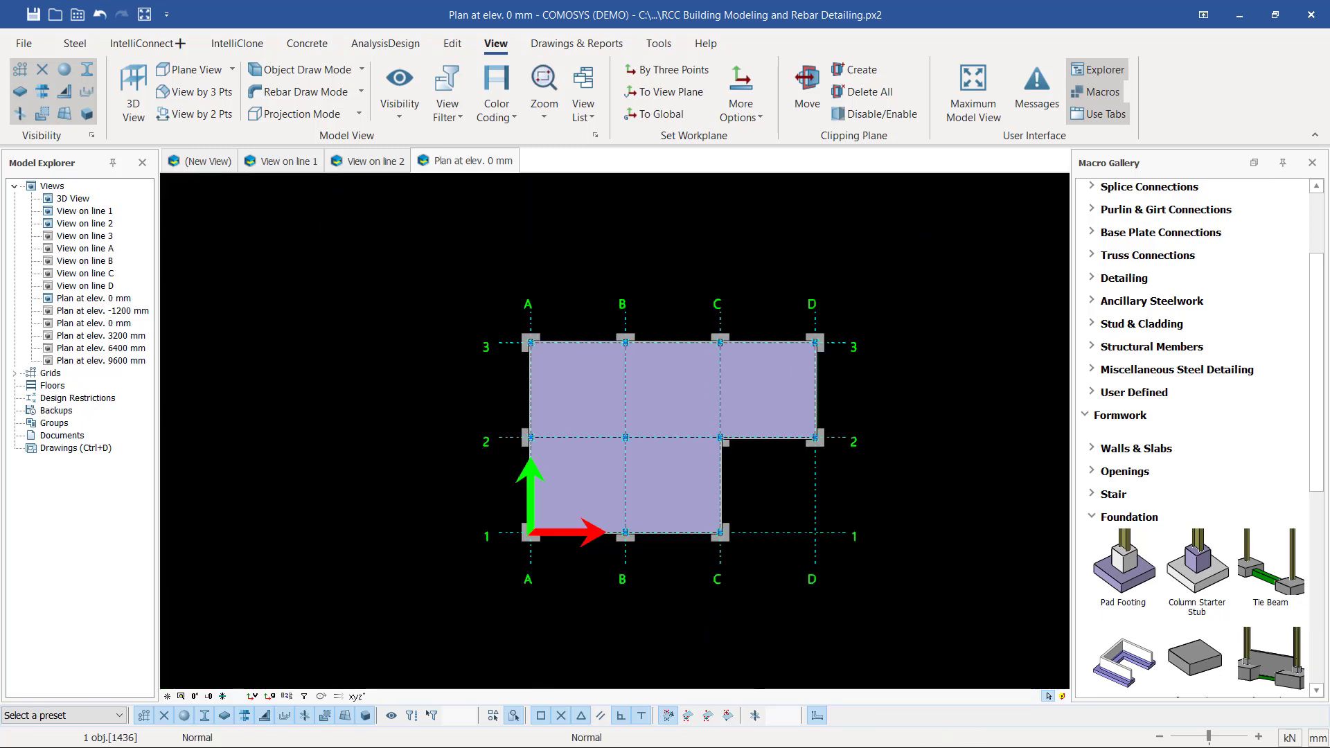
# - Open the 3D model view and inspect the ground-level slabs against the surrounding beams and columns
pyautogui.doubleClick(72, 198)
pyautogui.scroll(2, 594, 492)
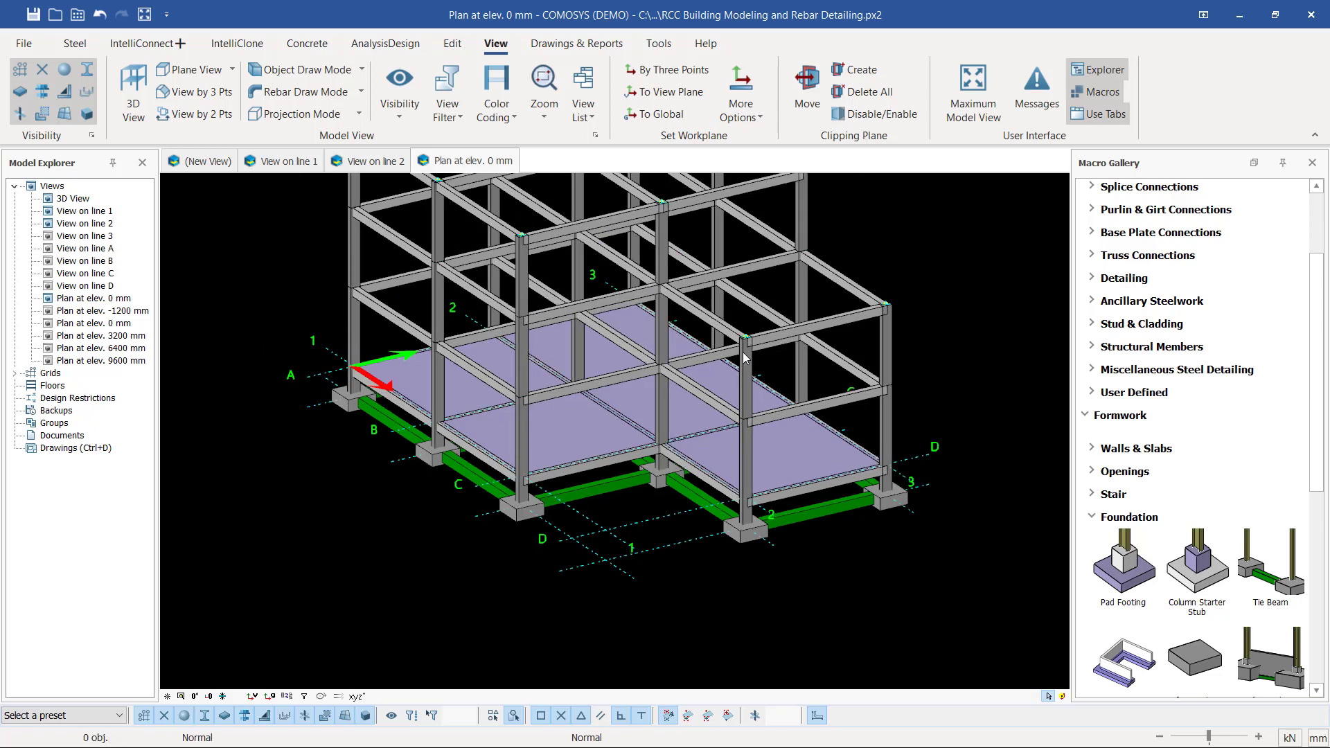
pyautogui.scroll(2, 638, 430)
pyautogui.scroll(2, 693, 447)
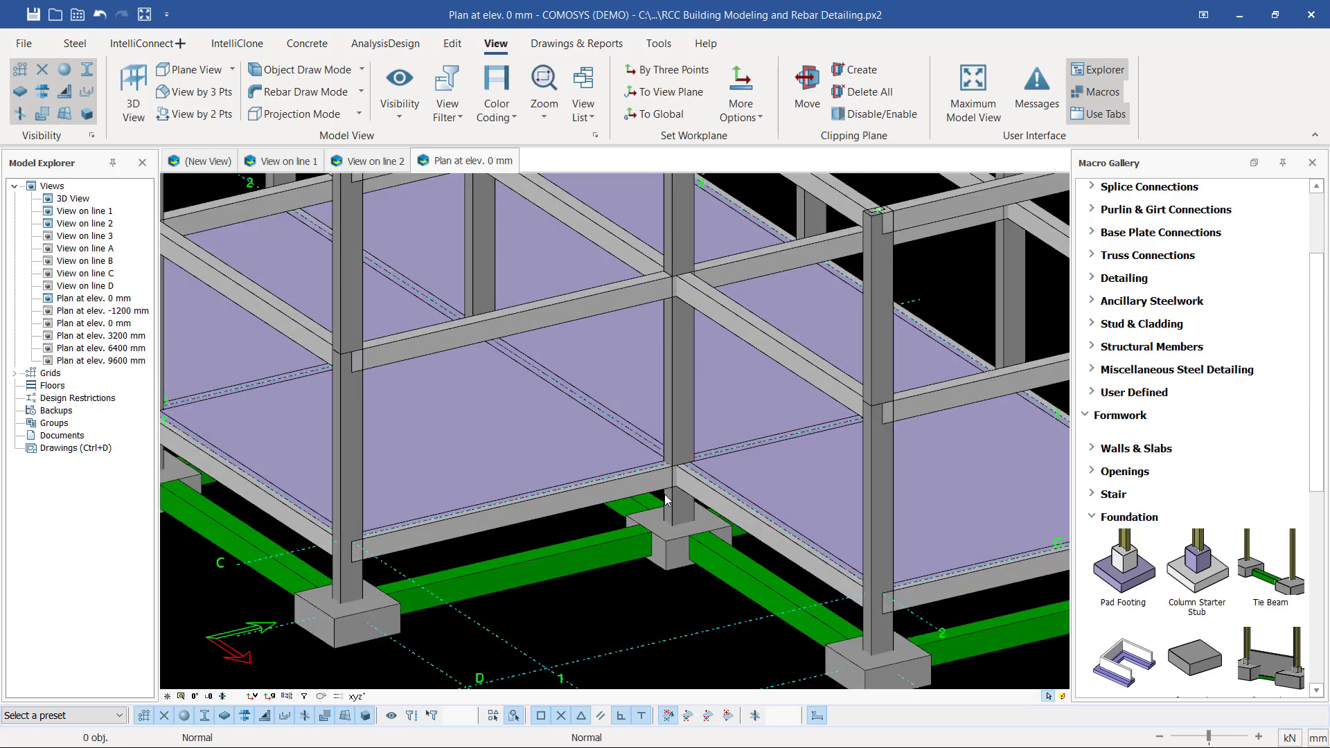
pyautogui.scroll(-5, 549, 521)
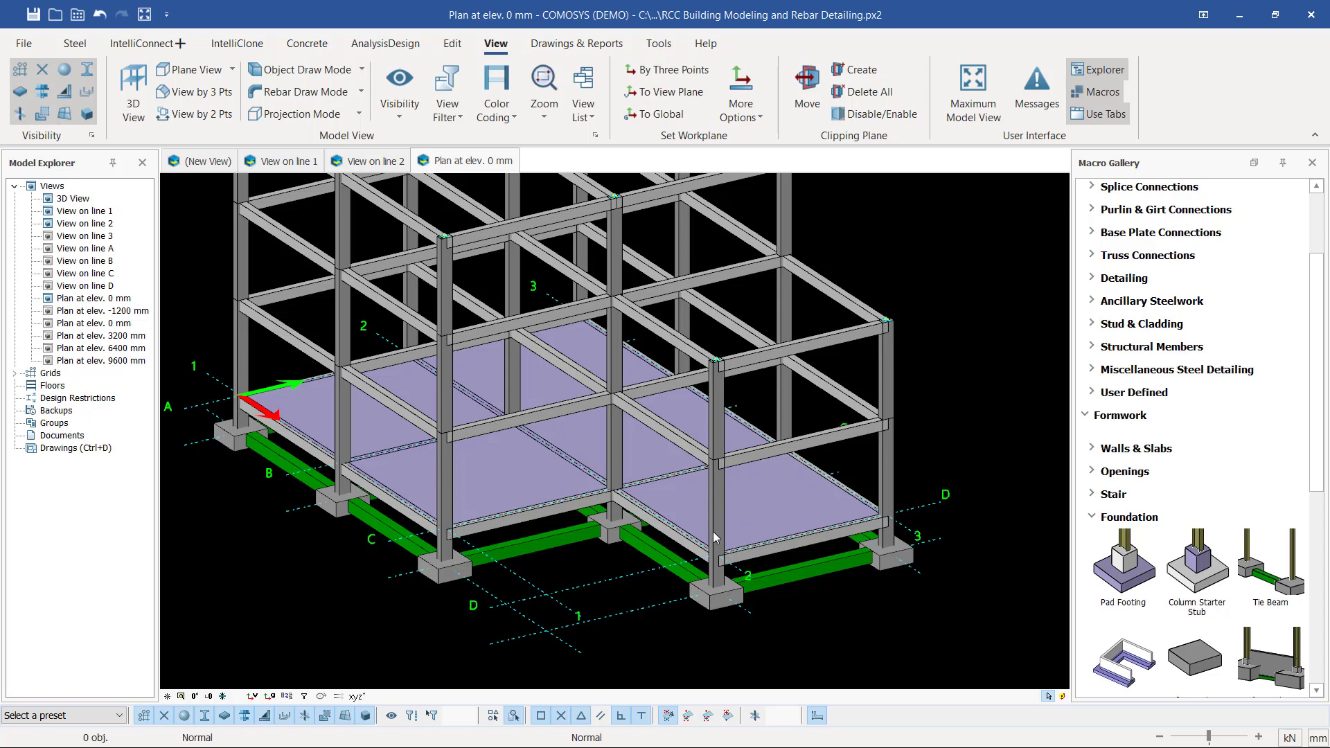
# - Open the plan view at elevation 3200 mm
pyautogui.doubleClick(126, 335)
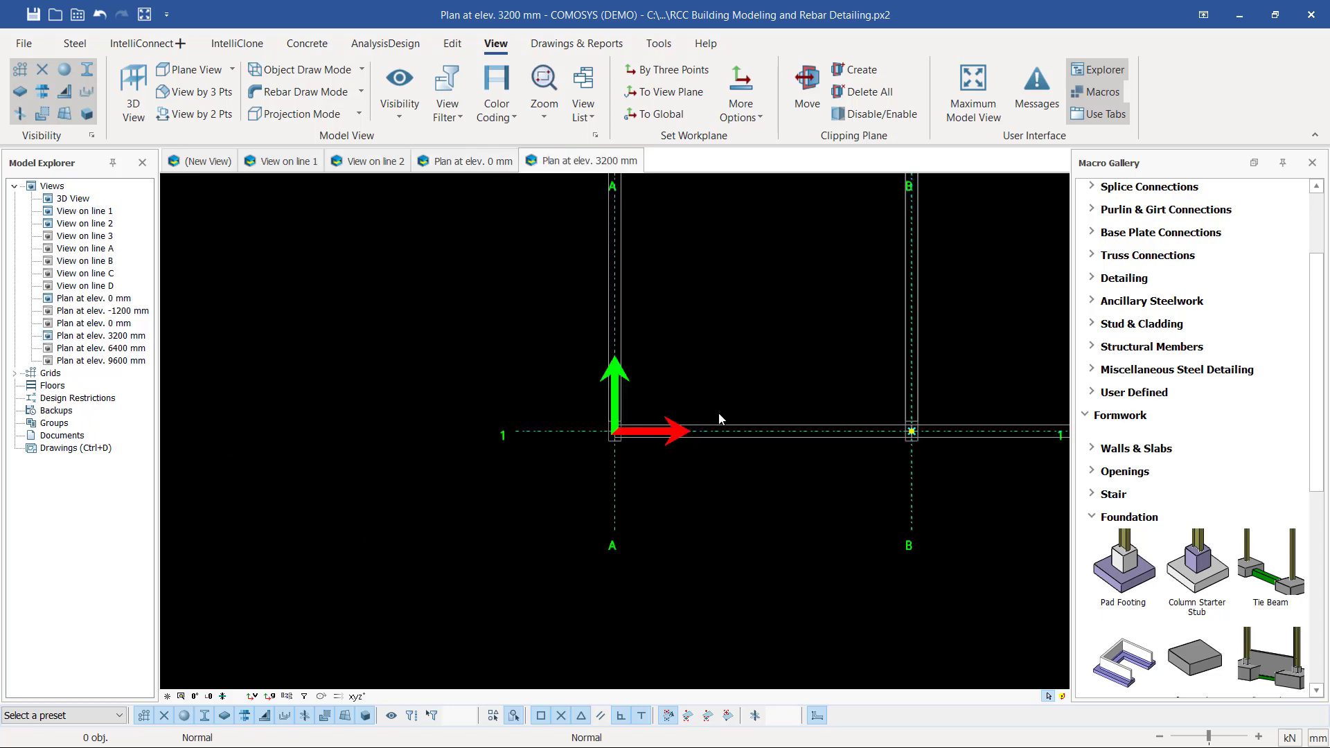
# - Review the plans at elevations 3200, 9600 and 0 mm to compare their bay layouts, ending in the 3D model view
pyautogui.scroll(2, 740, 421)
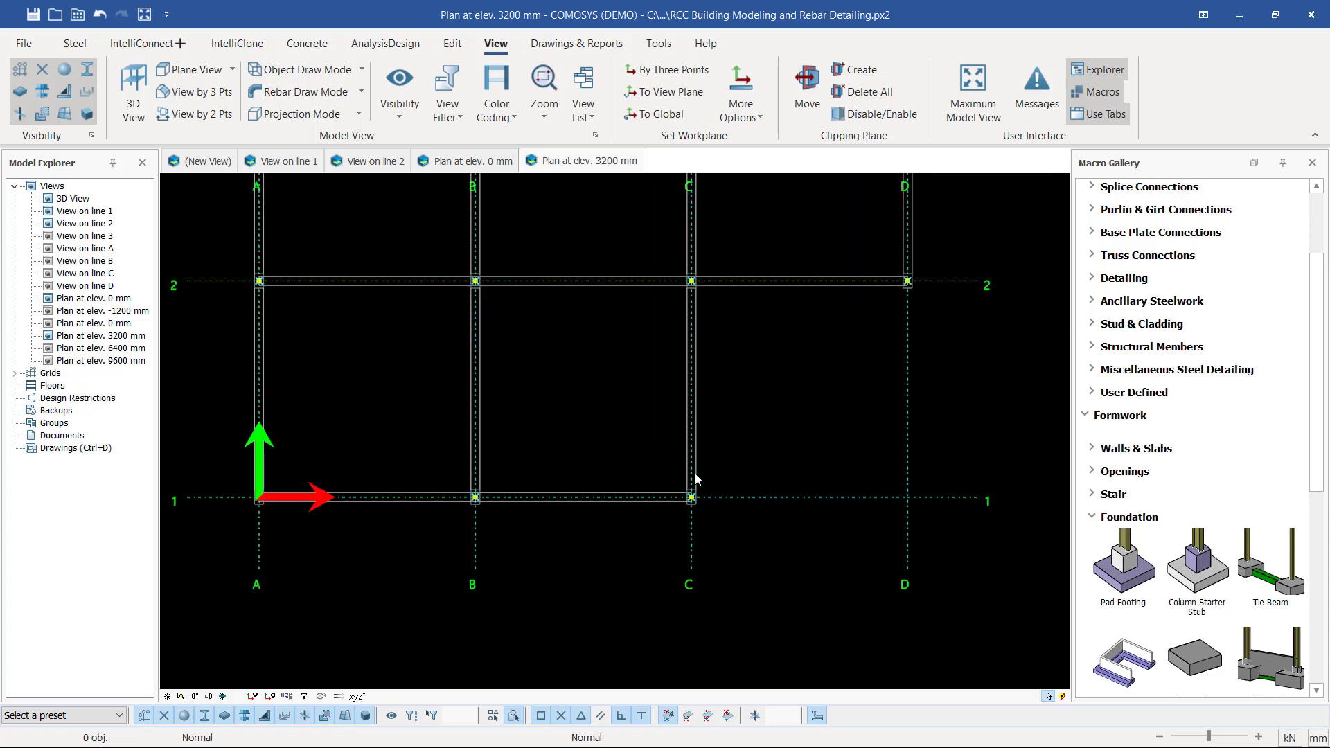
pyautogui.doubleClick(115, 361)
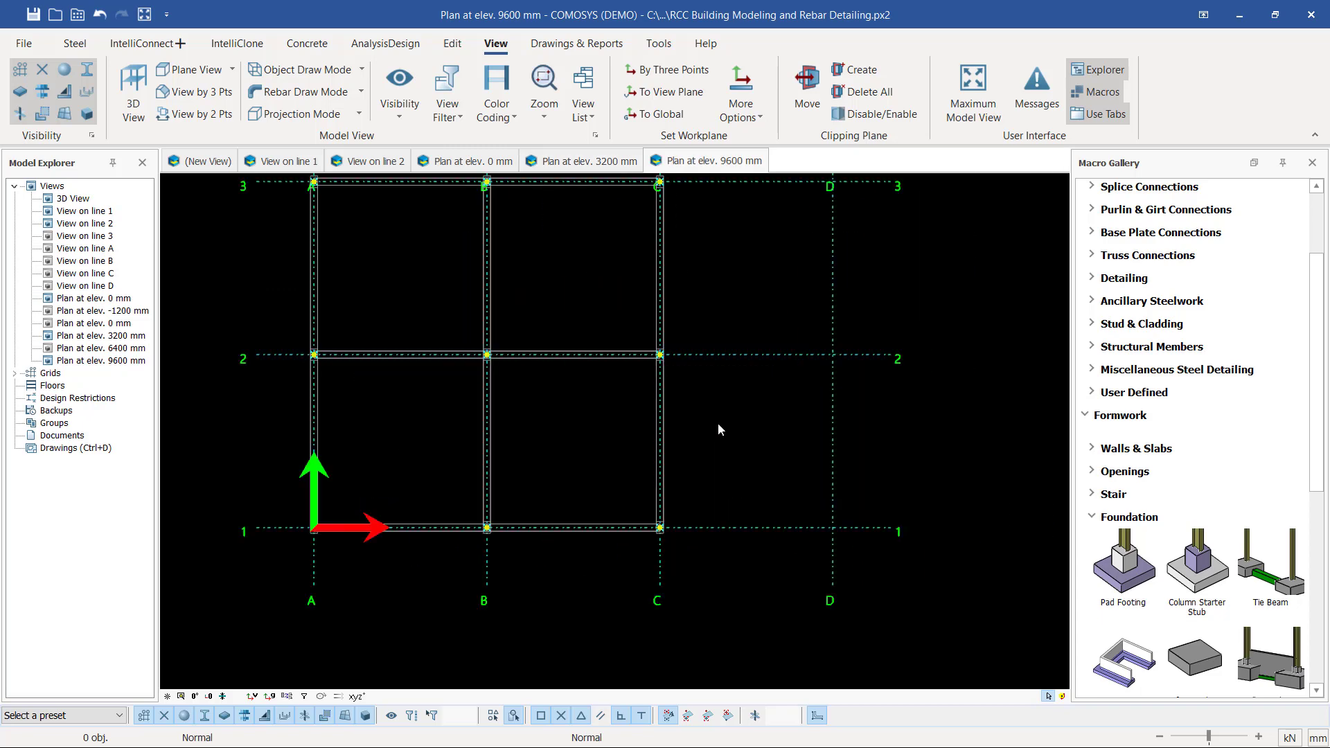
pyautogui.scroll(-2, 649, 424)
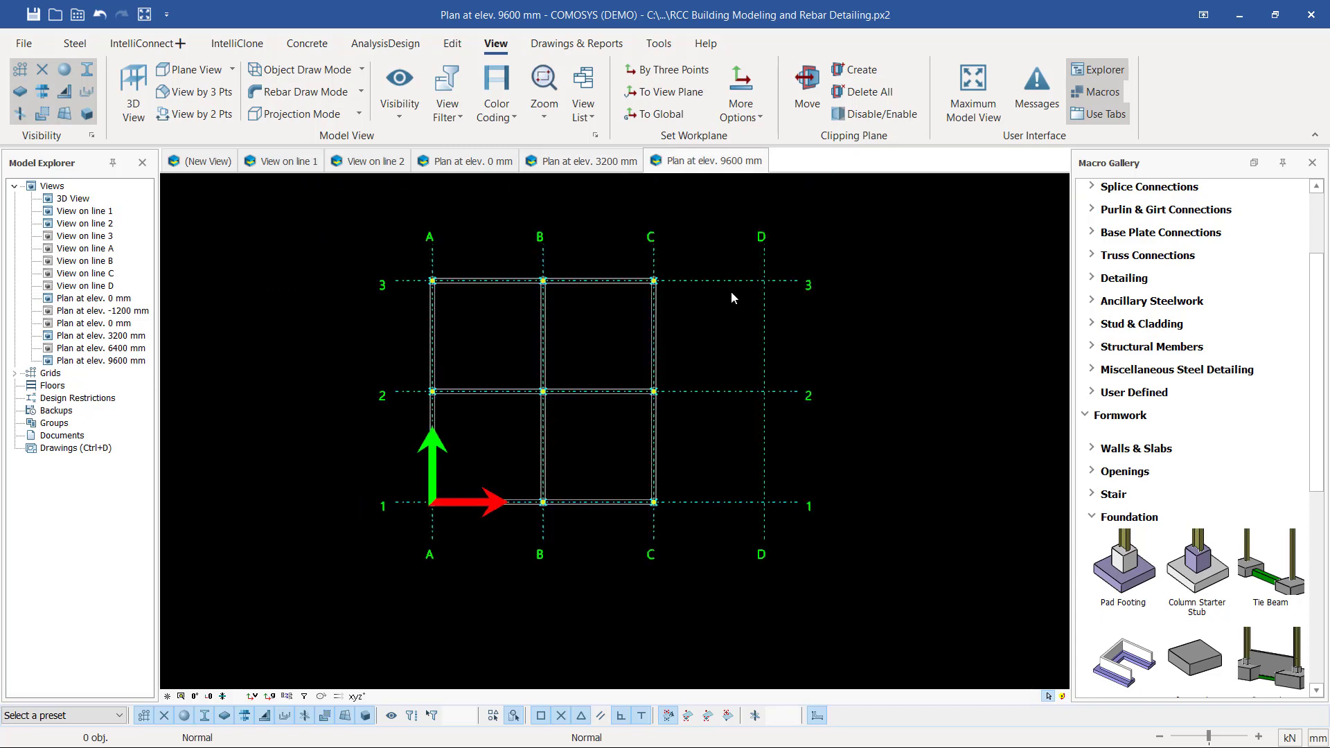
pyautogui.scroll(2, 708, 325)
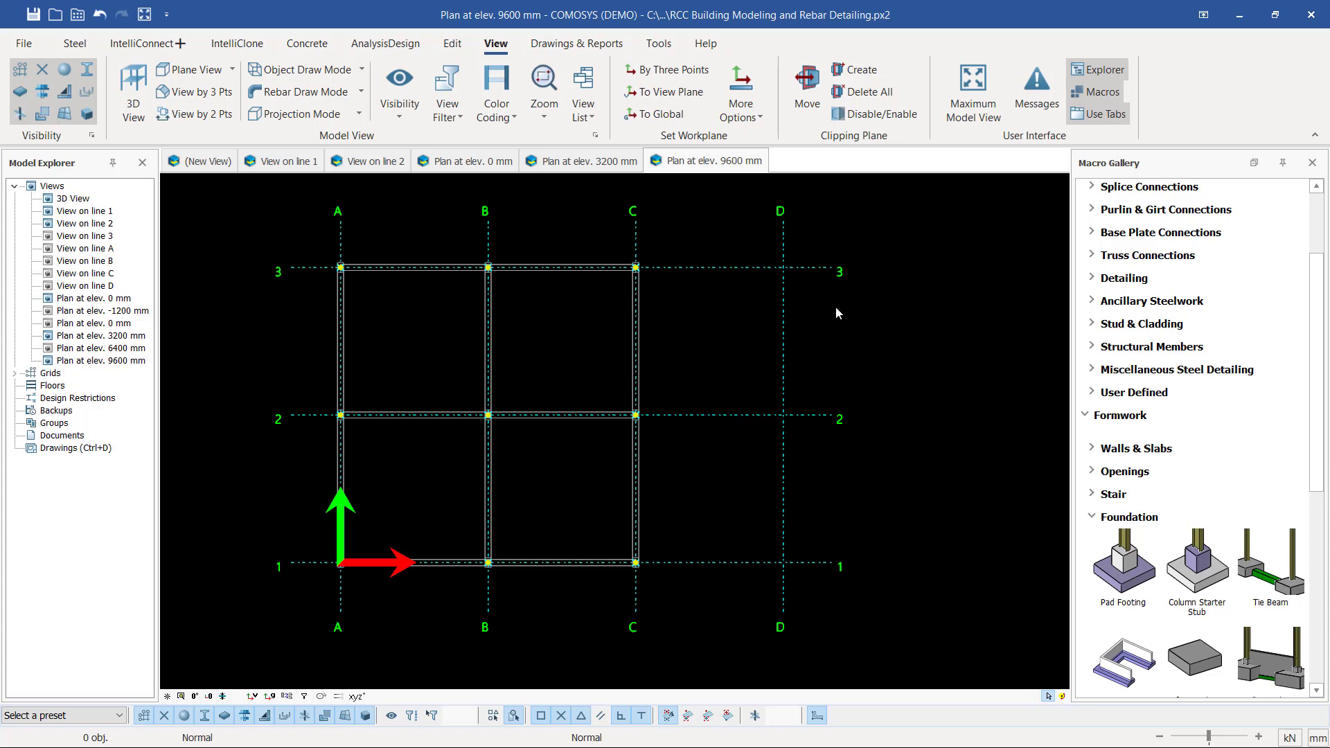
pyautogui.doubleClick(103, 299)
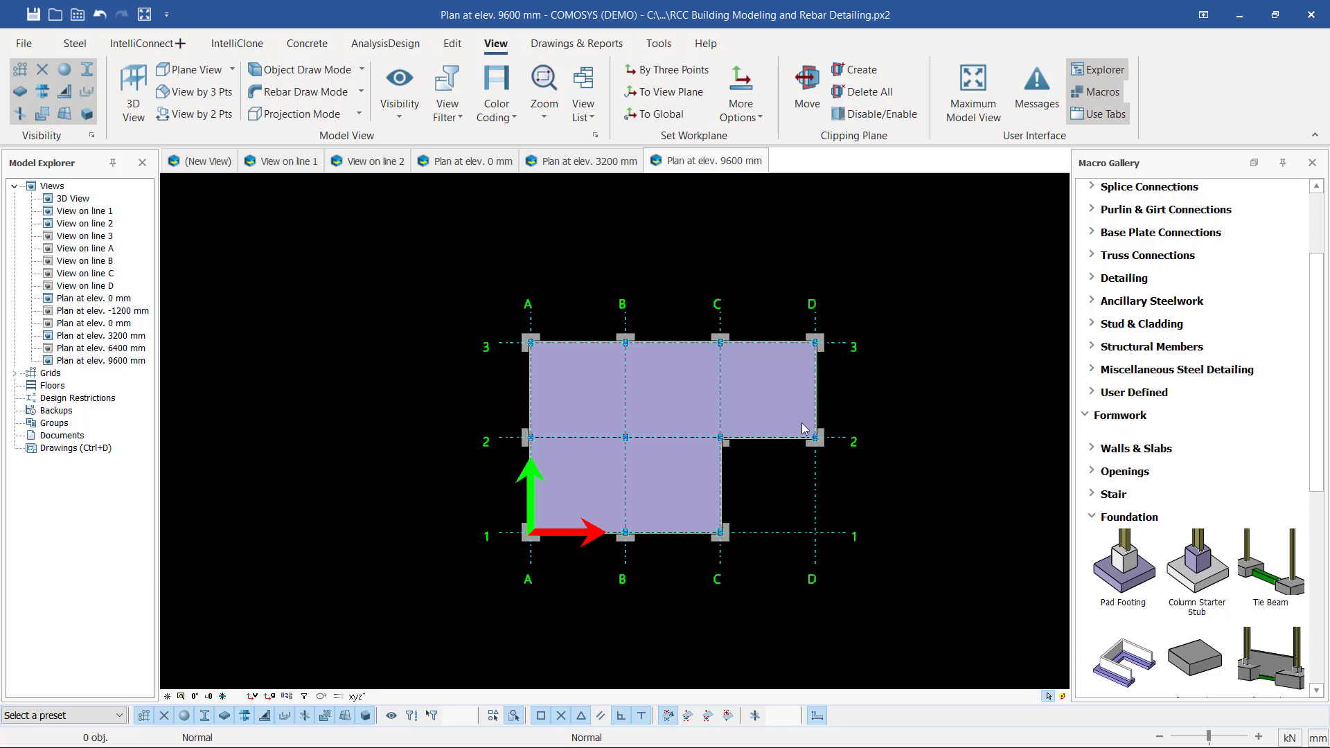
pyautogui.doubleClick(72, 198)
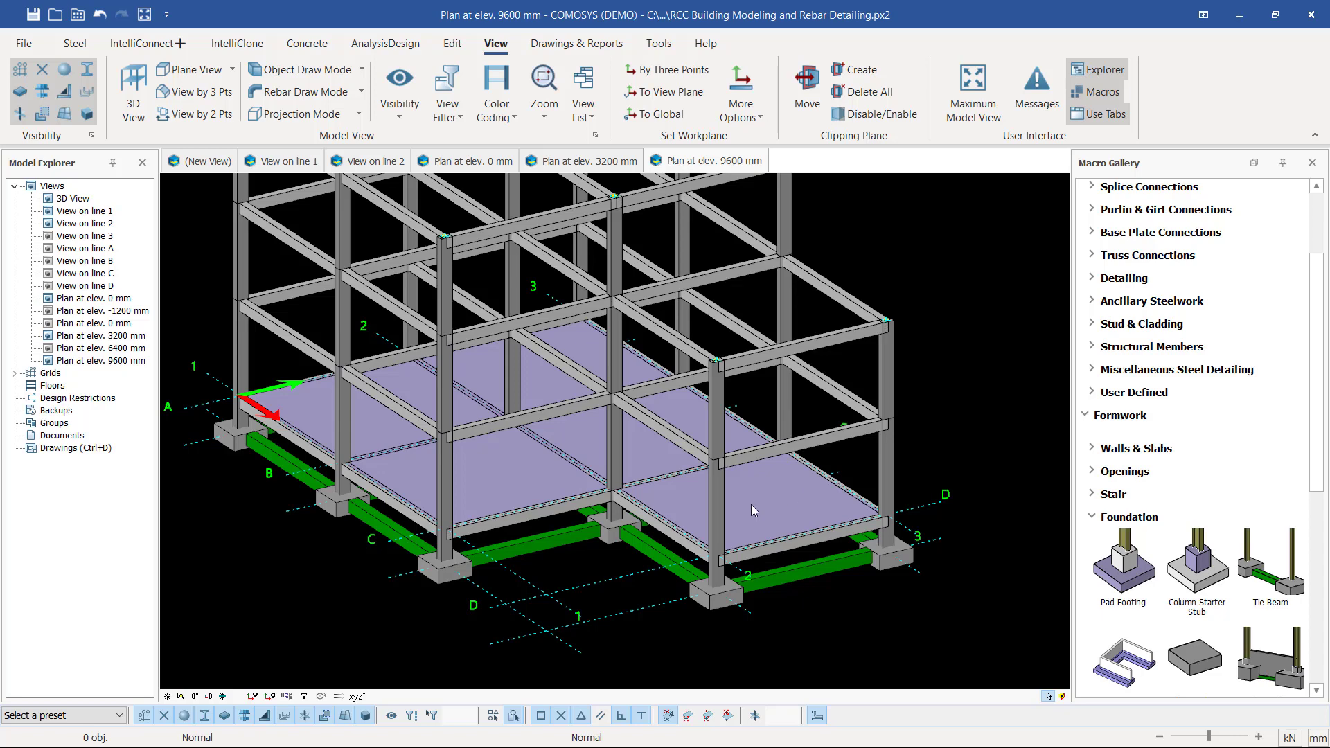
# - Linearly copy all five ground-level slabs once with X 0, Y 0 and Z 3200 mm to the first upper floor
pyautogui.click(369, 421)
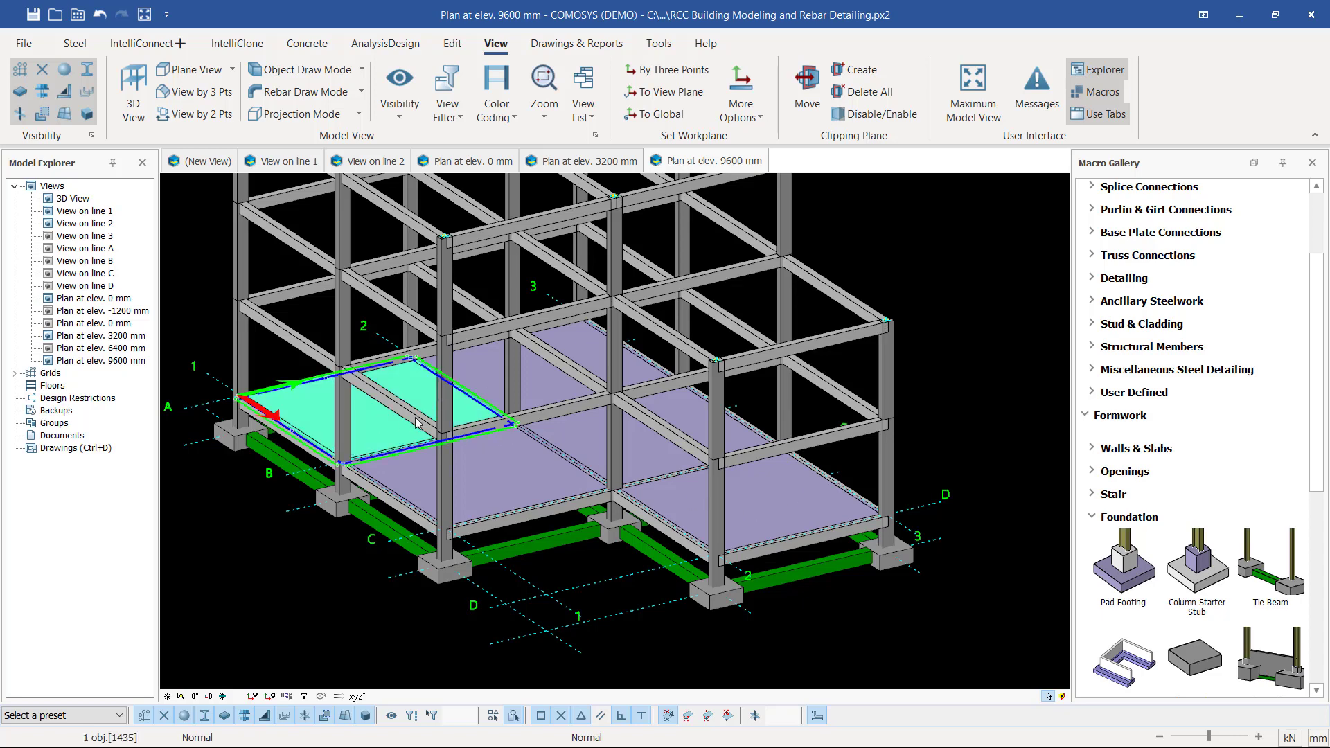
pyautogui.keyDown('ctrl'); pyautogui.click(551, 384); pyautogui.keyUp('ctrl')
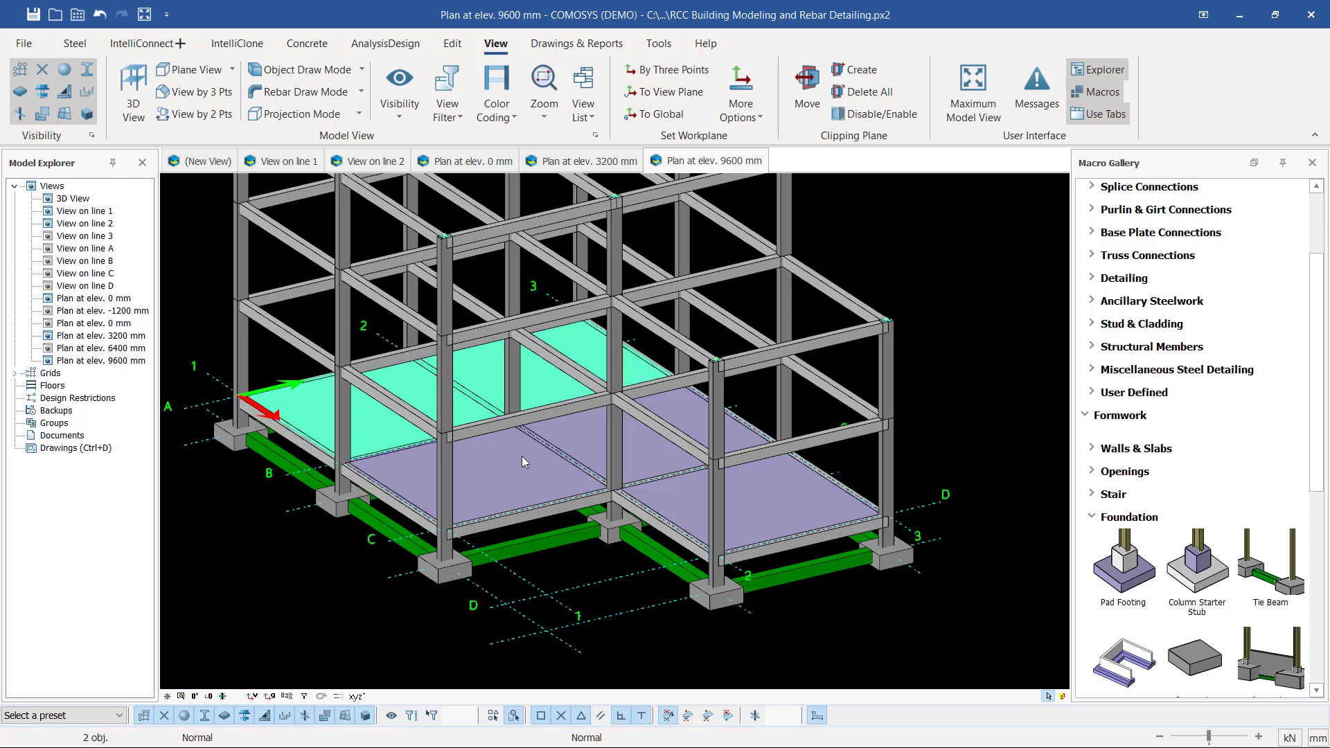
pyautogui.keyDown('ctrl'); pyautogui.click(521, 455); pyautogui.keyUp('ctrl')
pyautogui.keyDown('ctrl'); pyautogui.click(631, 450); pyautogui.keyUp('ctrl')
pyautogui.keyDown('ctrl'); pyautogui.click(688, 516); pyautogui.keyUp('ctrl')
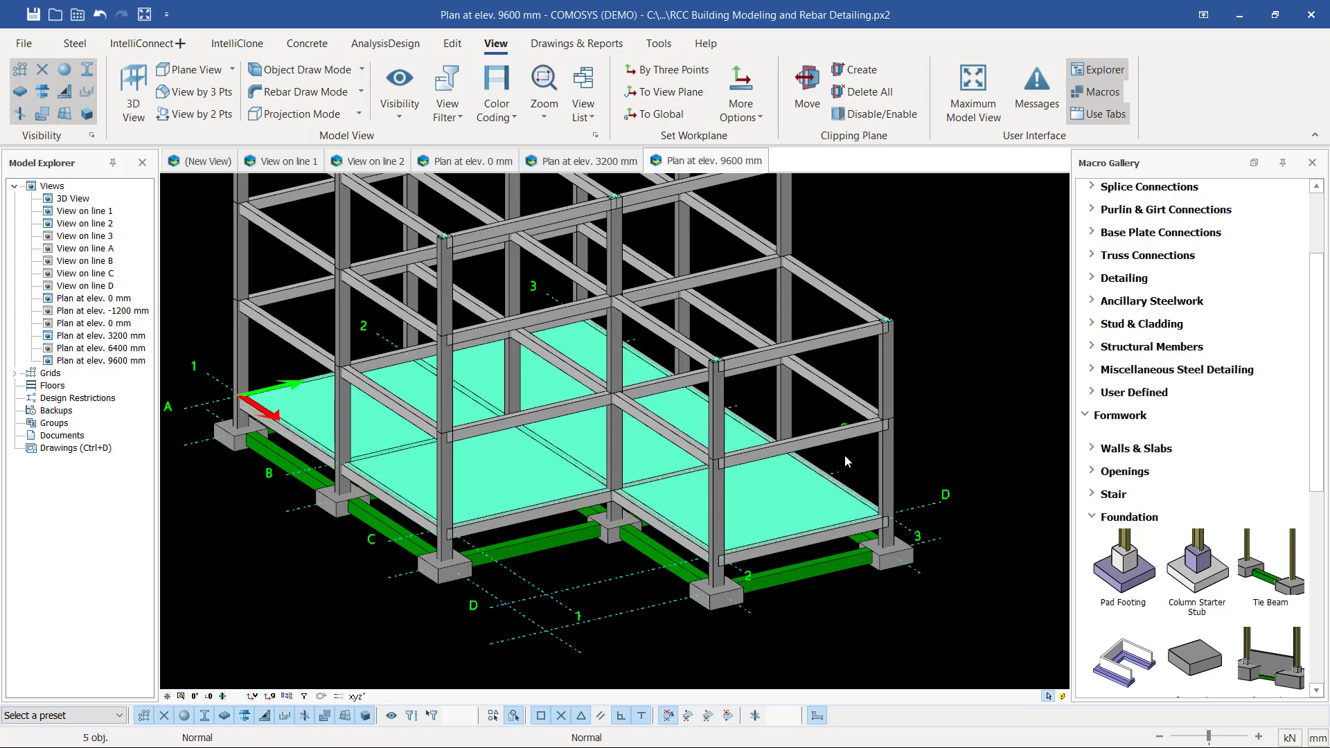
pyautogui.rightClick(946, 288)
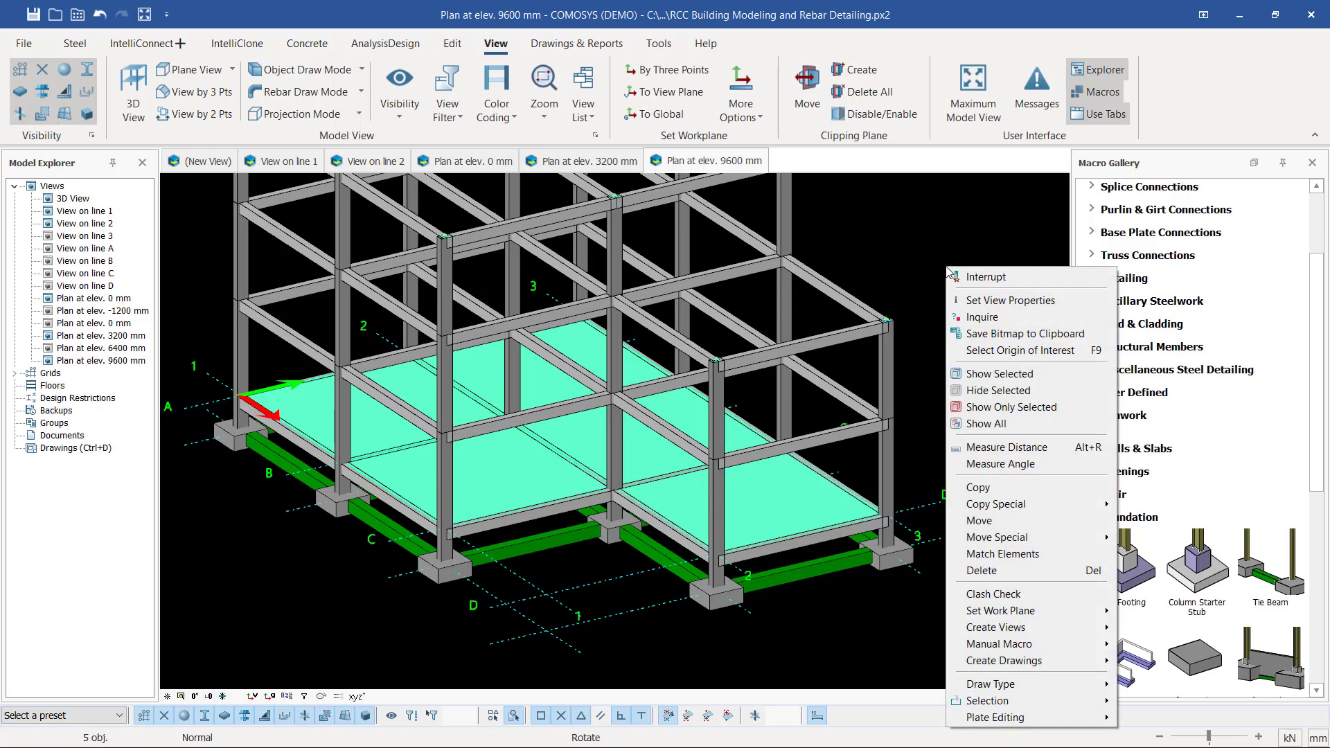
pyautogui.moveTo(1039, 504)
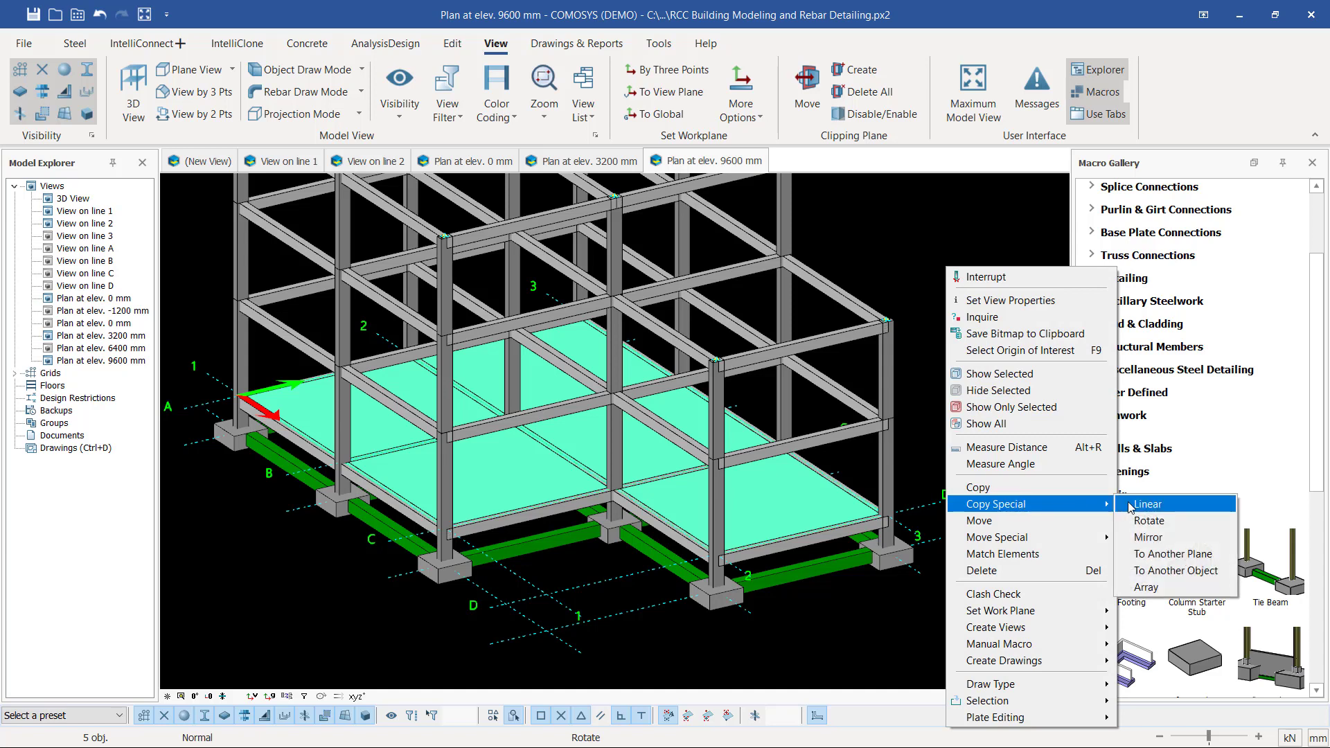
pyautogui.click(1147, 504)
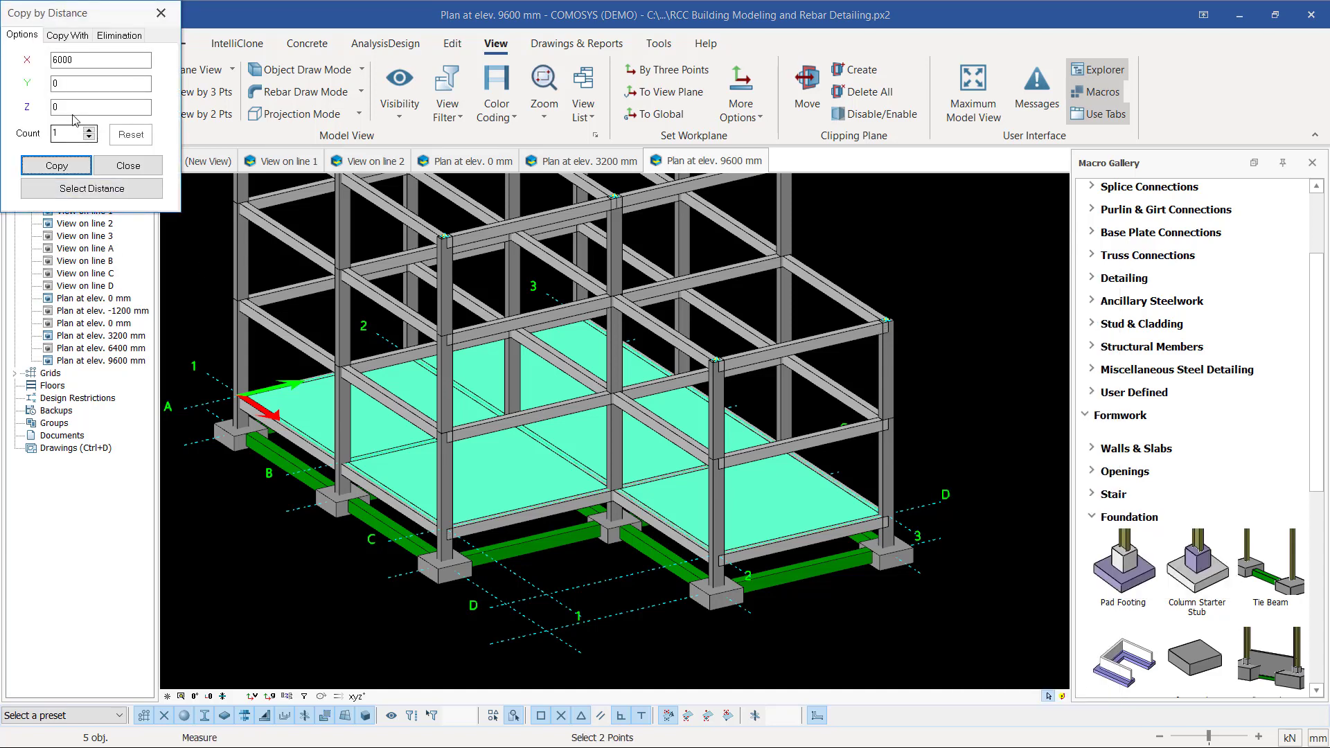
pyautogui.moveTo(73, 60); pyautogui.dragTo(28, 60)
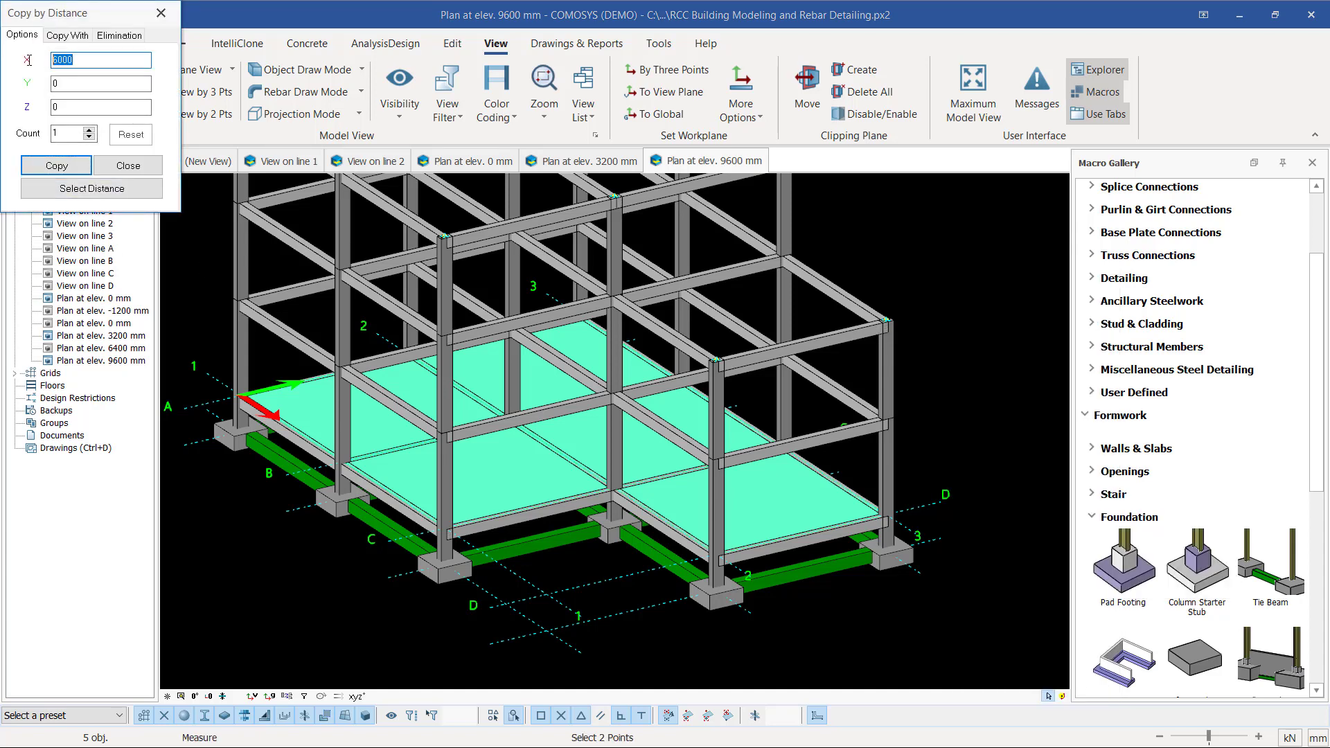
pyautogui.write('0')
pyautogui.moveTo(60, 107); pyautogui.dragTo(38, 107)
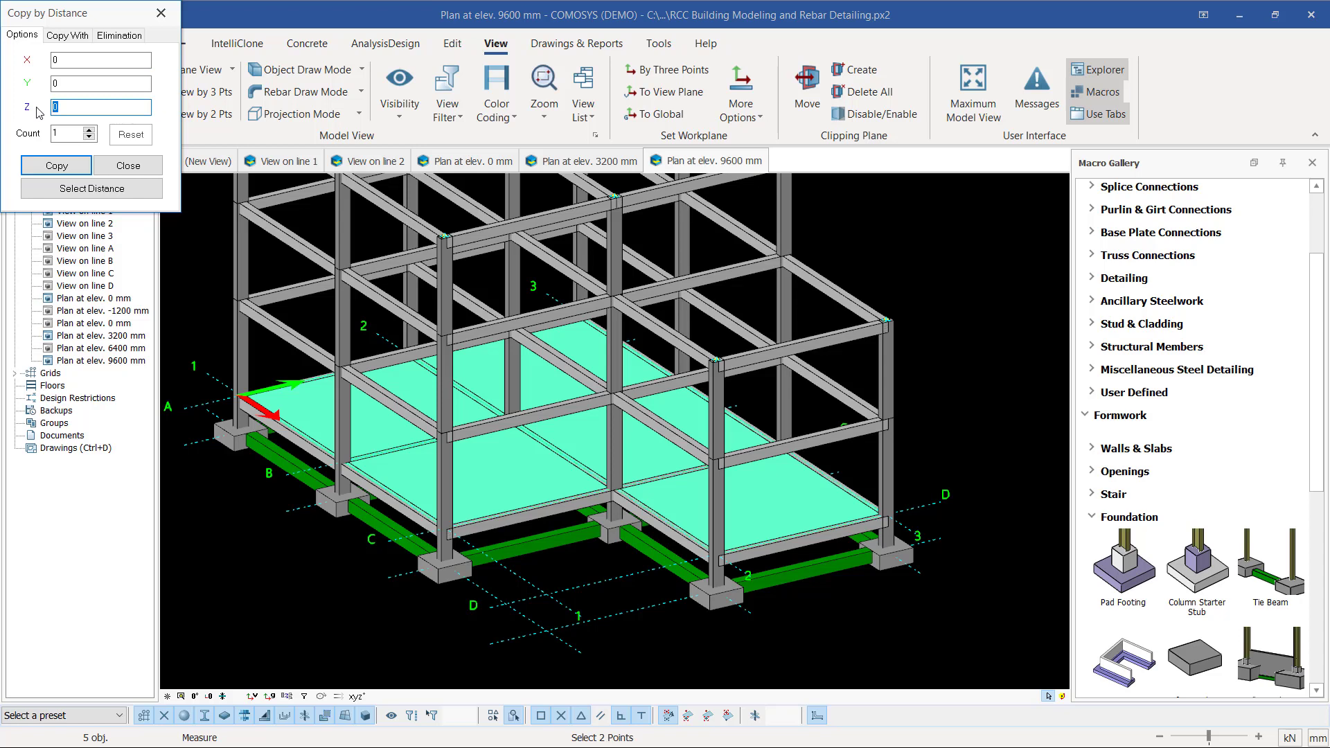
pyautogui.write('3200')
pyautogui.click(58, 166)
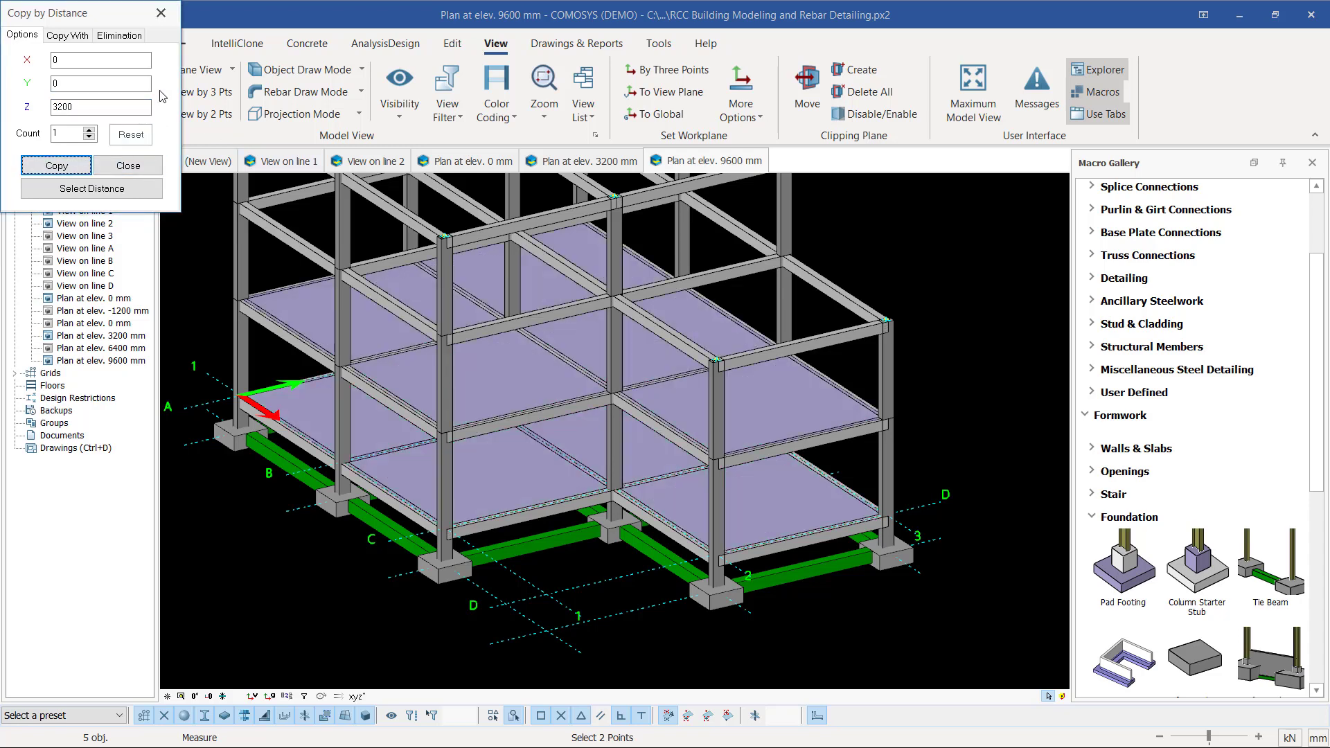
pyautogui.click(164, 13)
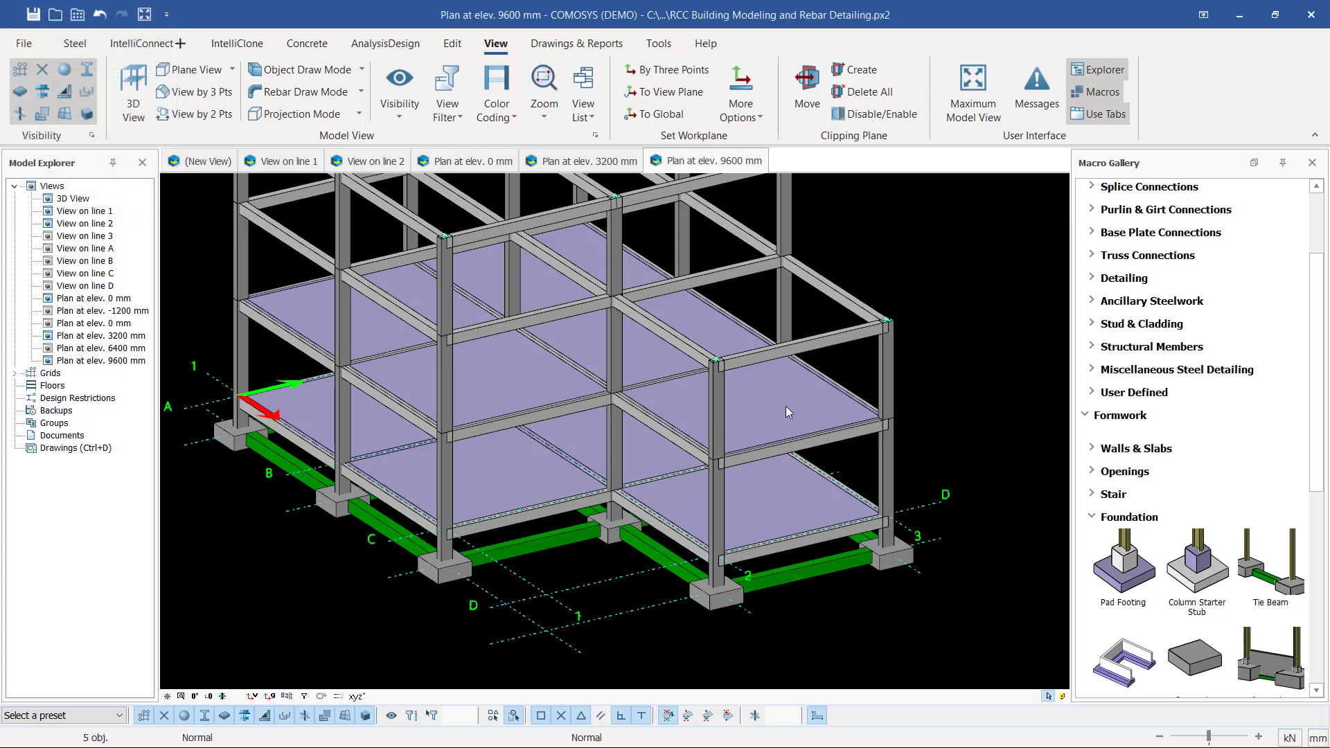
# - Linearly copy the five slabs of the 3200 mm level upward by 6400 mm in Z to the roof level
pyautogui.click(784, 404)
pyautogui.click(664, 316)
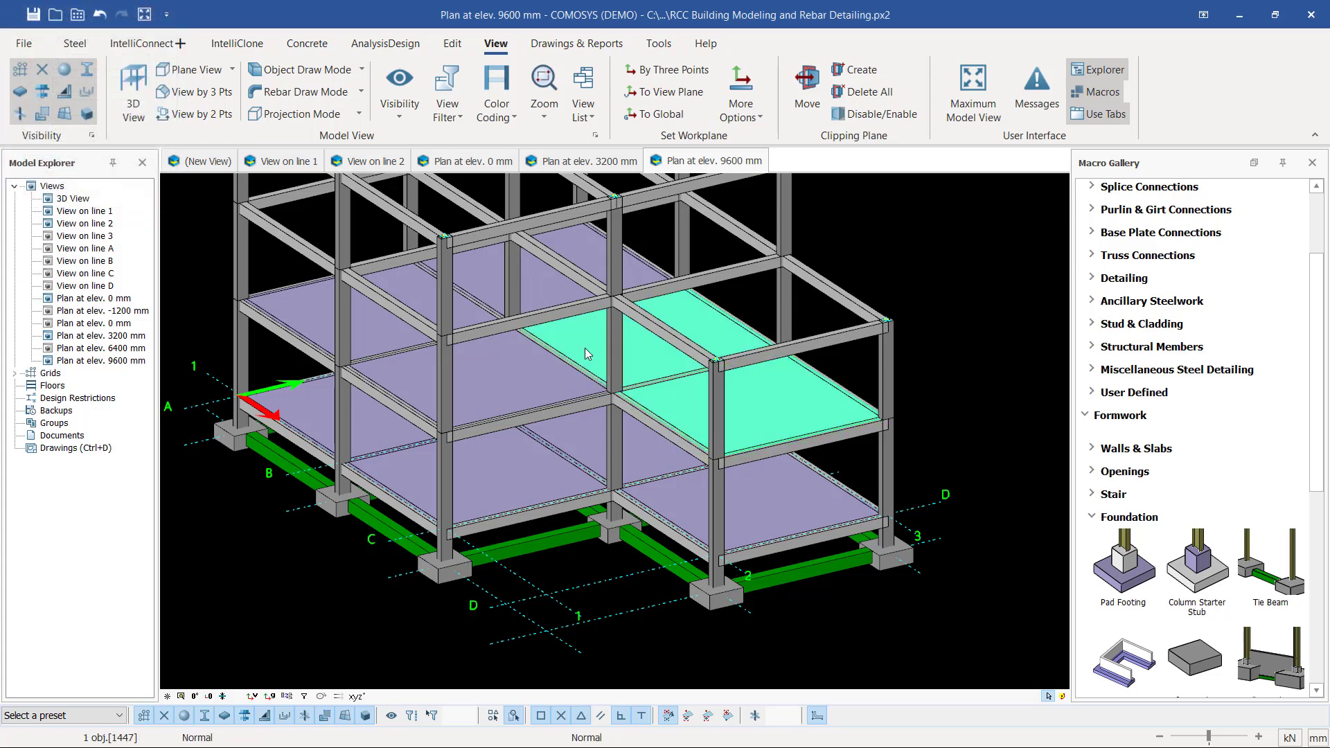
pyautogui.click(554, 333)
pyautogui.click(547, 256)
pyautogui.click(321, 307)
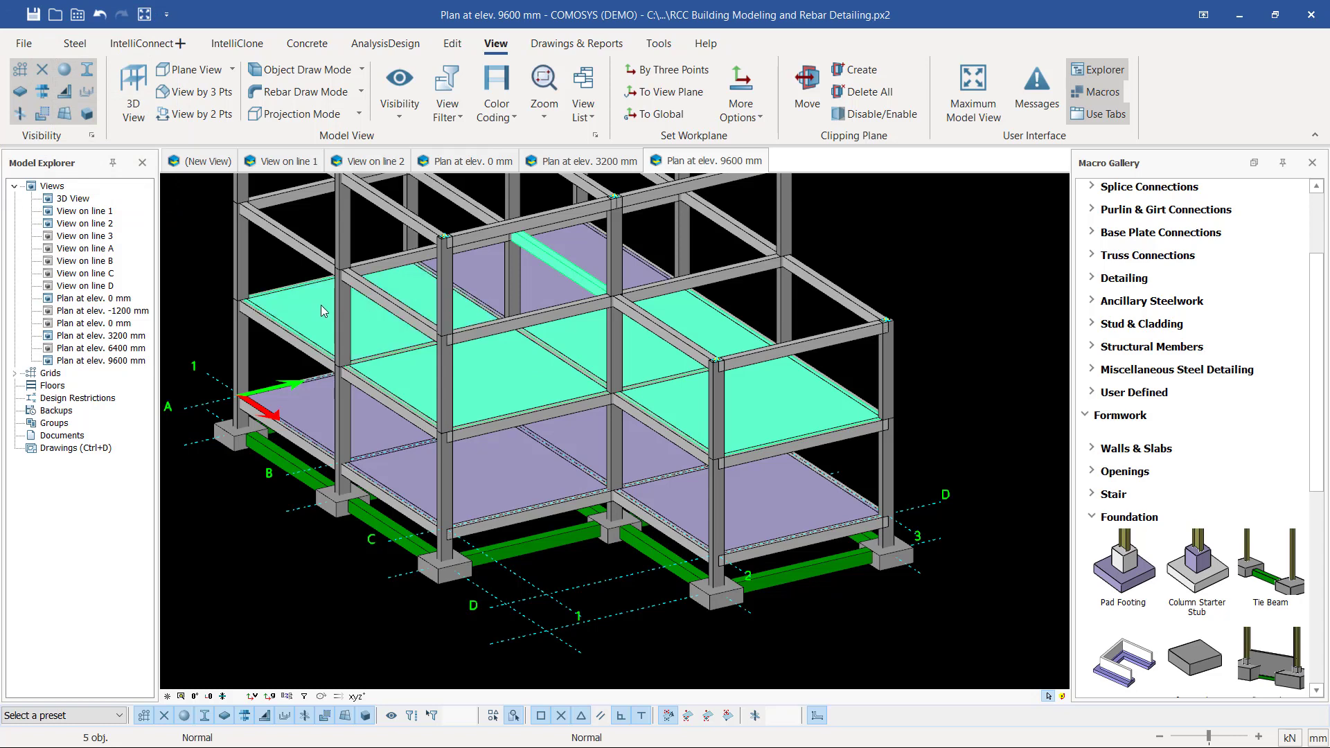
pyautogui.click(550, 292)
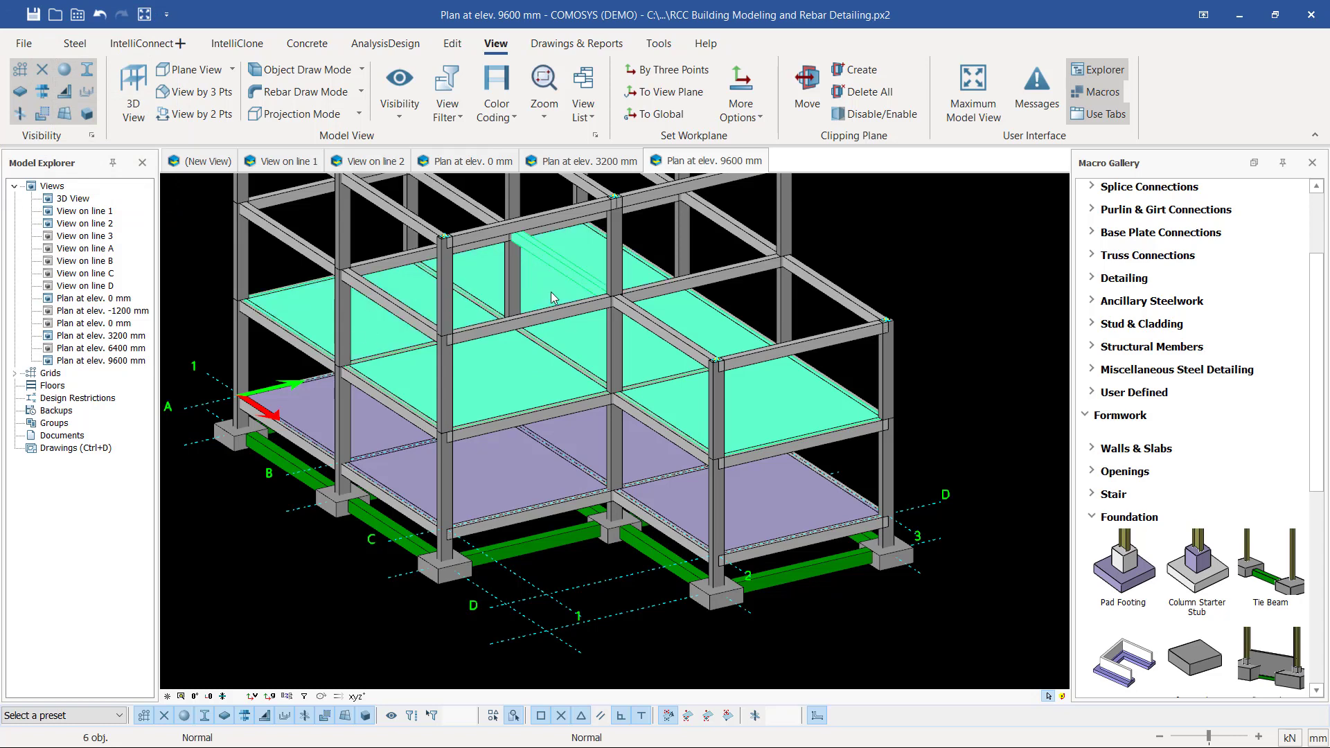
pyautogui.rightClick(927, 267)
pyautogui.moveTo(993, 477)
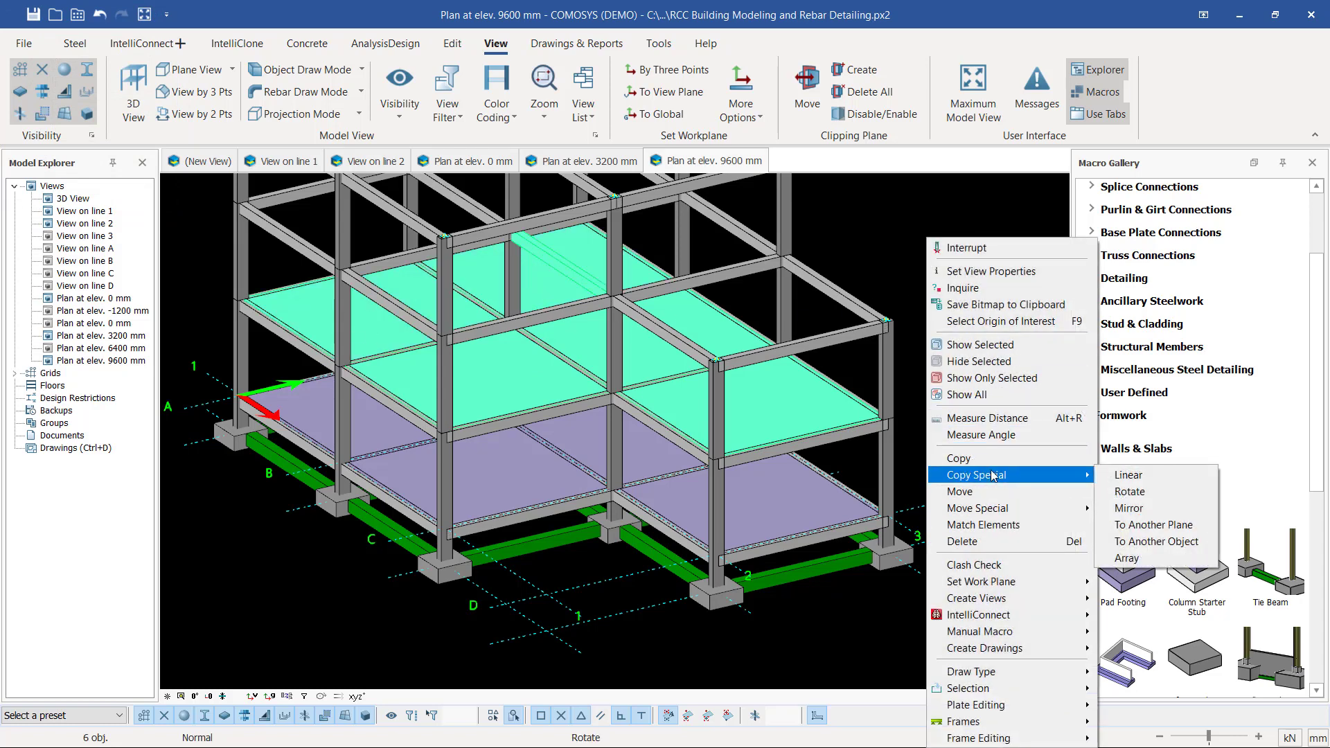
pyautogui.click(1128, 475)
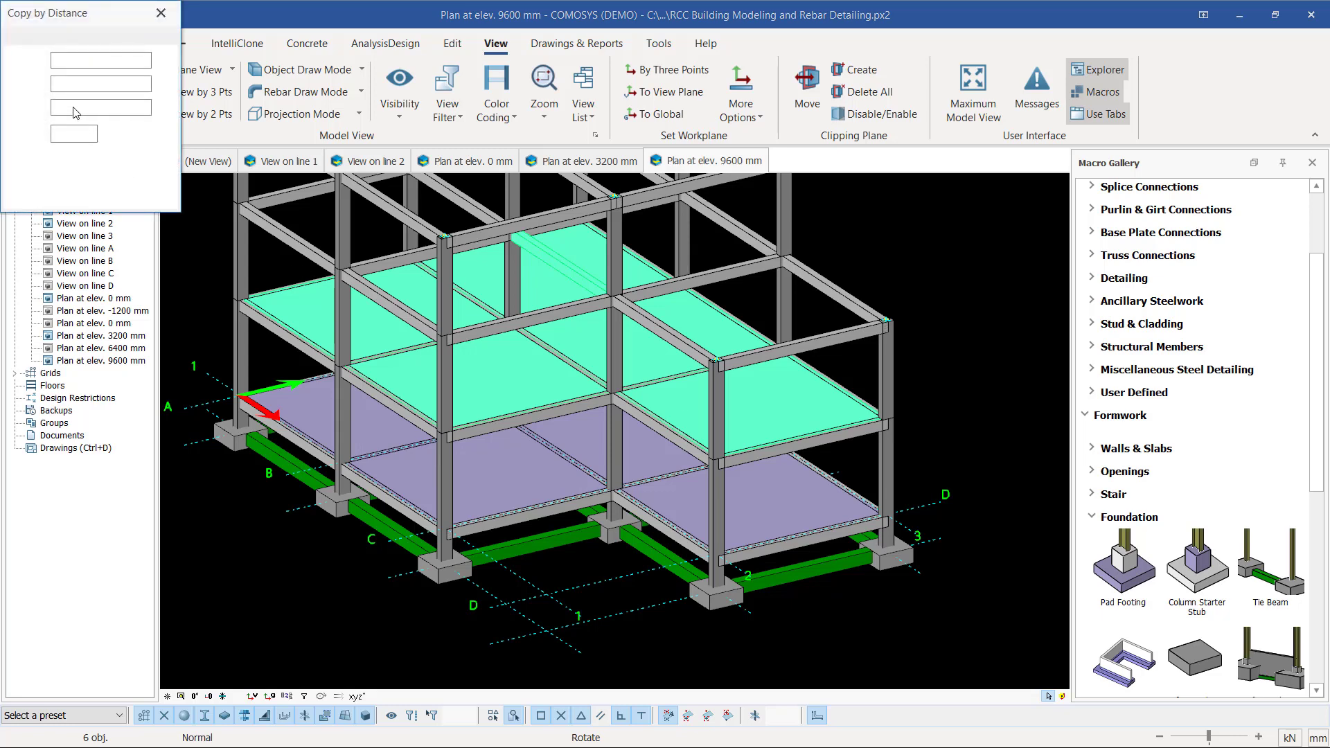
pyautogui.click(77, 107)
pyautogui.write('3200')
pyautogui.moveTo(77, 108); pyautogui.dragTo(48, 110)
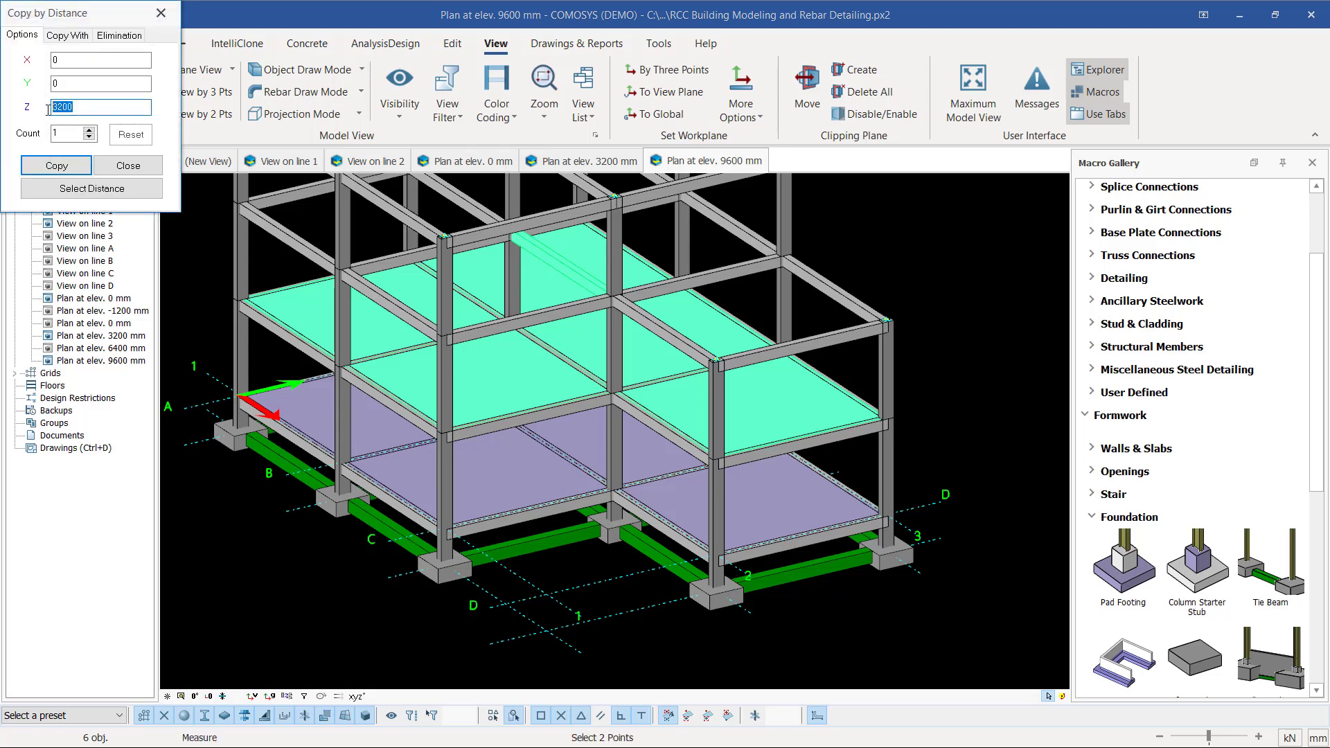
pyautogui.write('60')
pyautogui.press('BackSpace')
pyautogui.write('400')
pyautogui.click(71, 170)
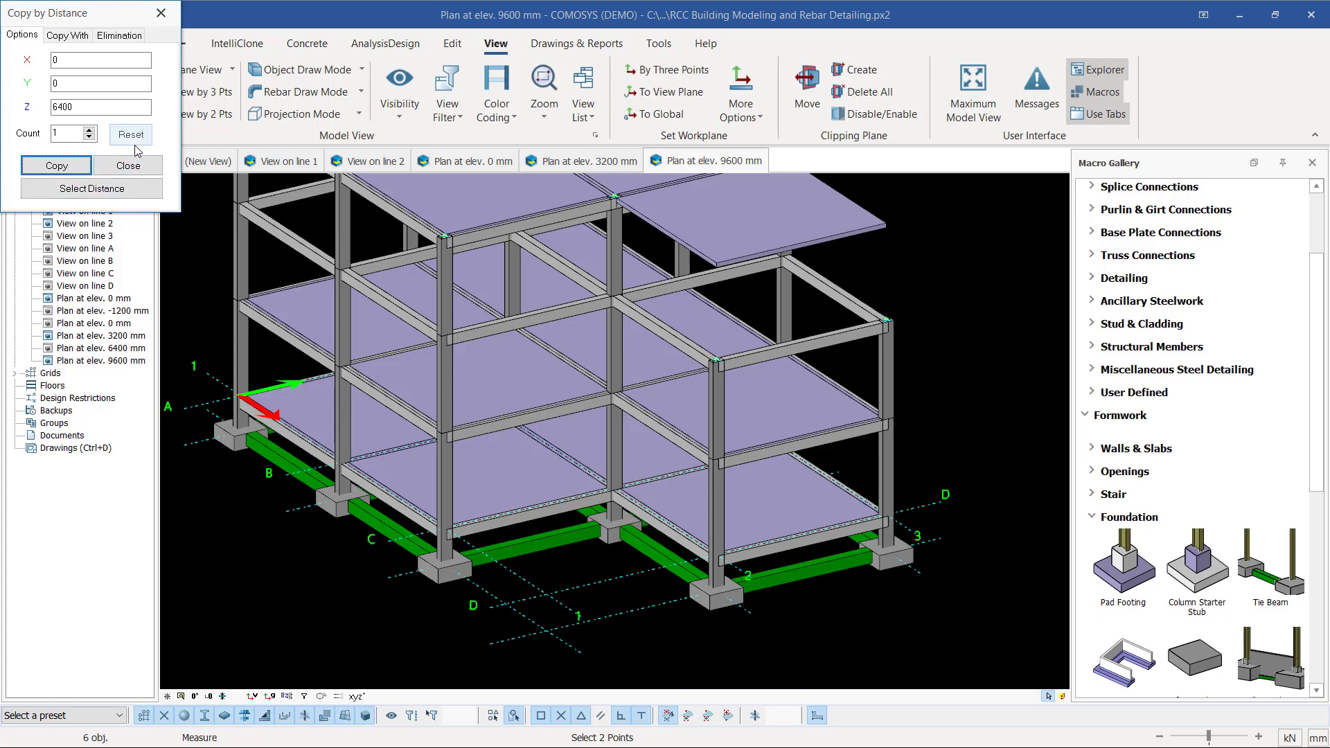
pyautogui.click(135, 167)
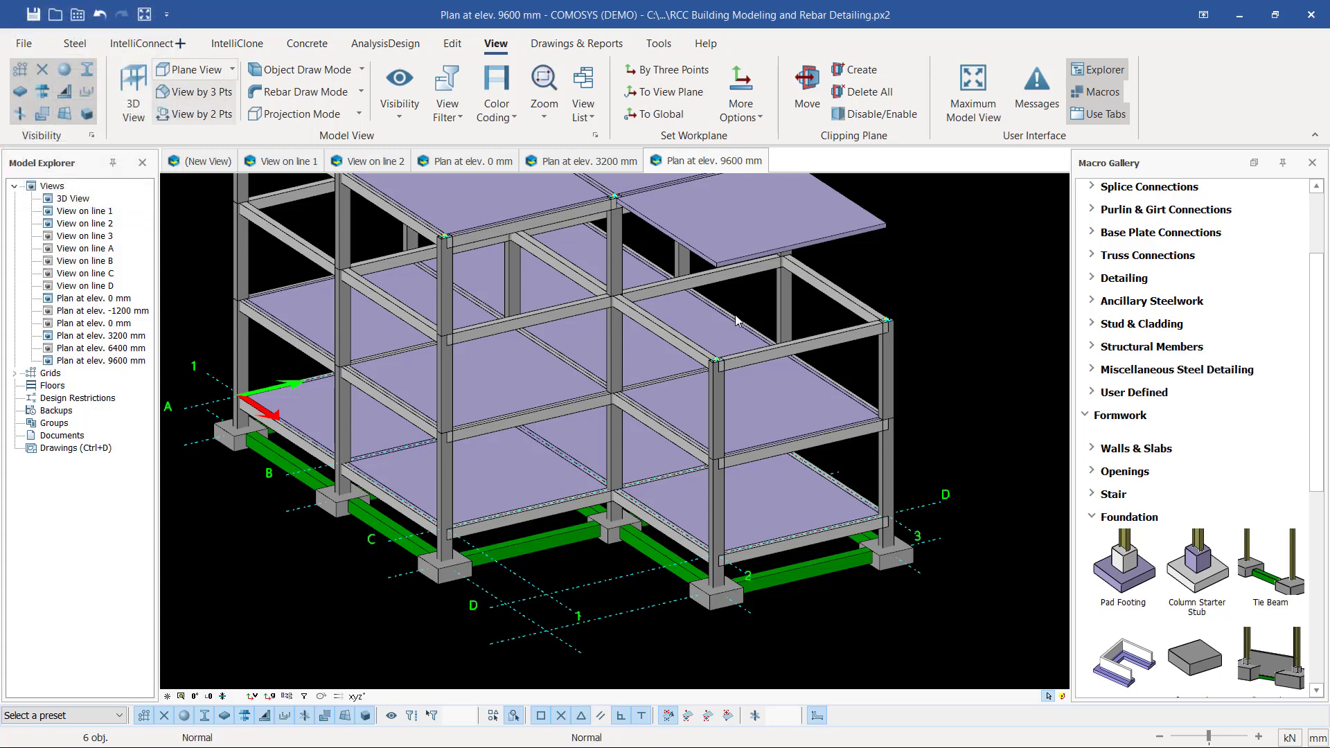
# - Delete the unsupported roof-level slab in bay C–D between lines 2 and 3
pyautogui.scroll(2, 829, 381)
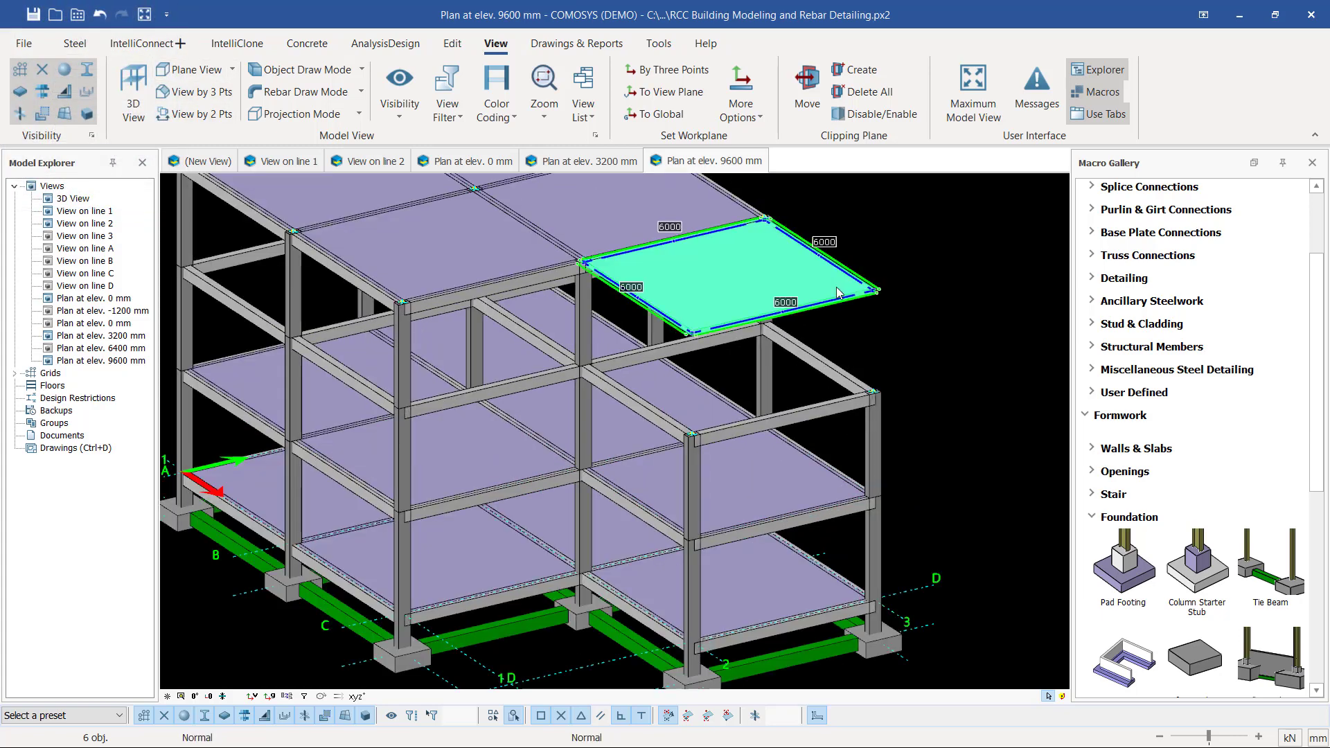
pyautogui.click(836, 287)
pyautogui.press('Delete')
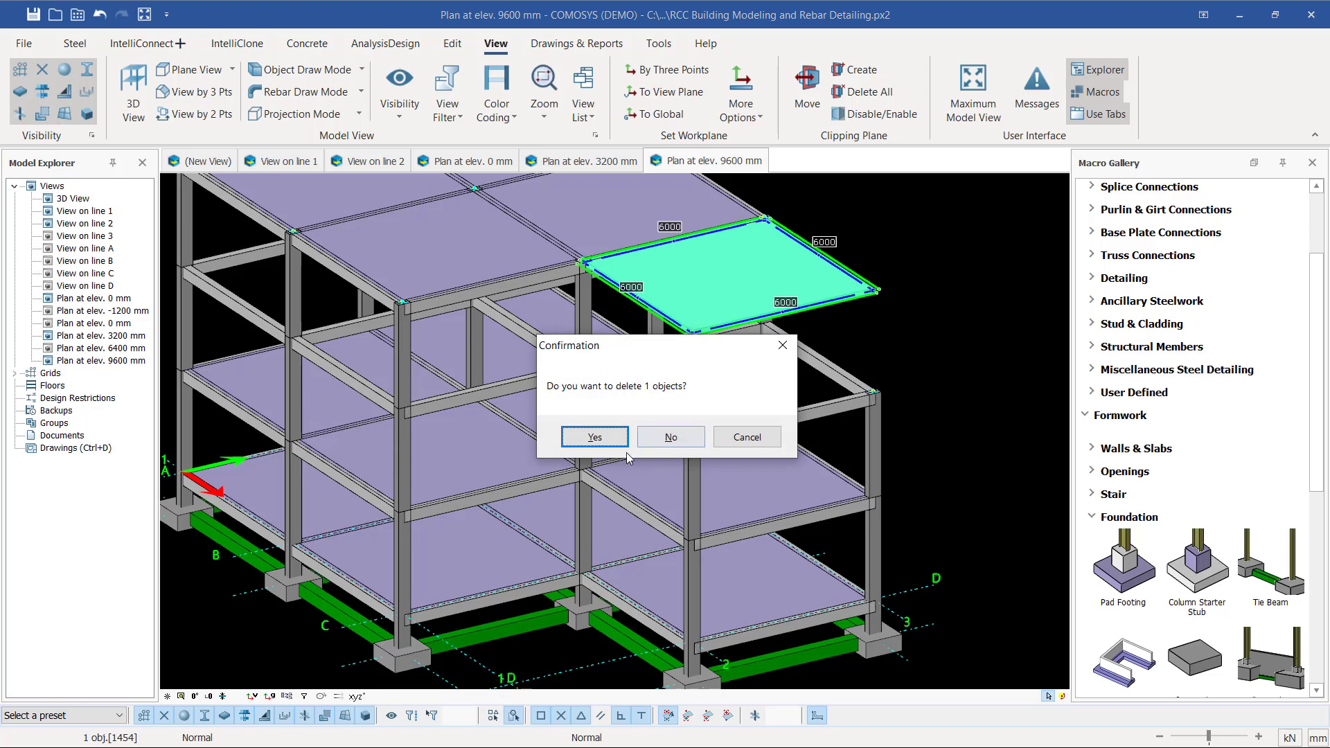
pyautogui.click(618, 438)
# - Linearly copy the five slabs of the 3200 mm level upward by 3200 mm in Z to the 6400 mm level
pyautogui.scroll(-3, 601, 427)
pyautogui.scroll(4, 597, 429)
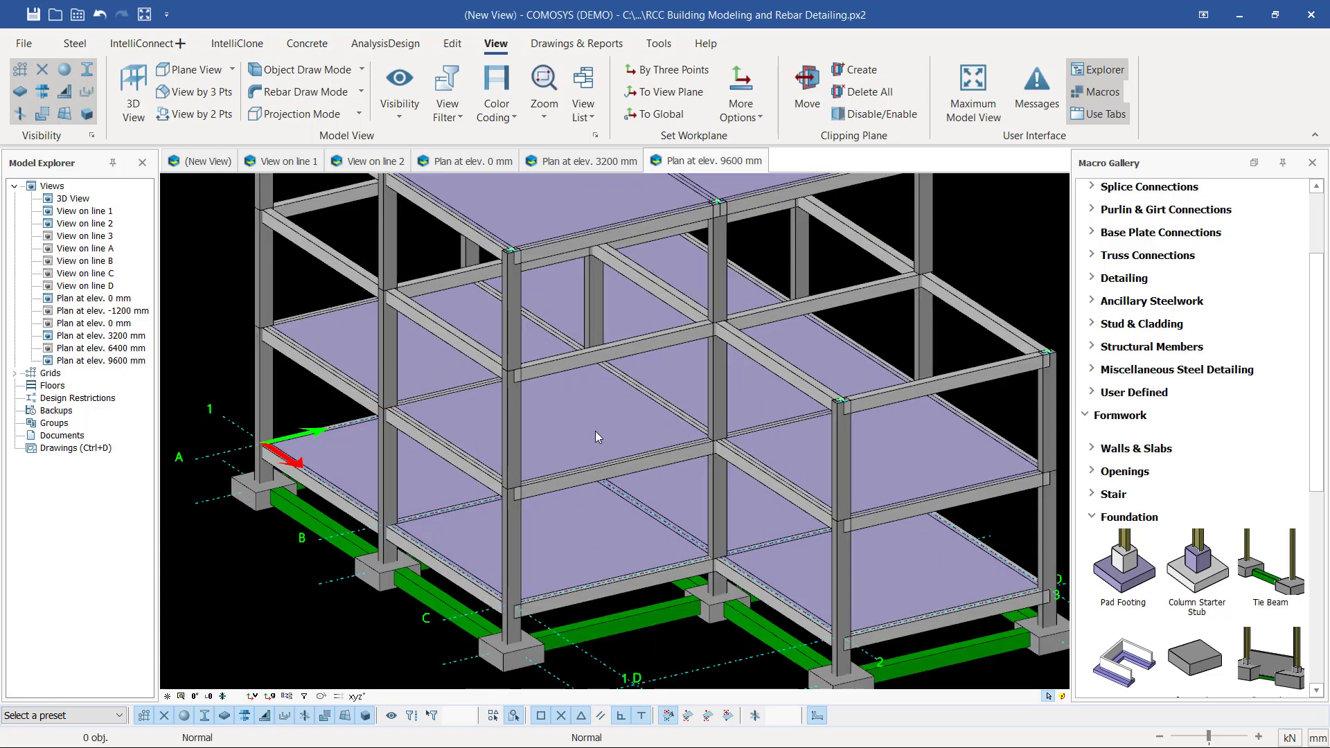
pyautogui.click(596, 431)
pyautogui.keyDown('ctrl'); pyautogui.click(758, 412); pyautogui.keyUp('ctrl')
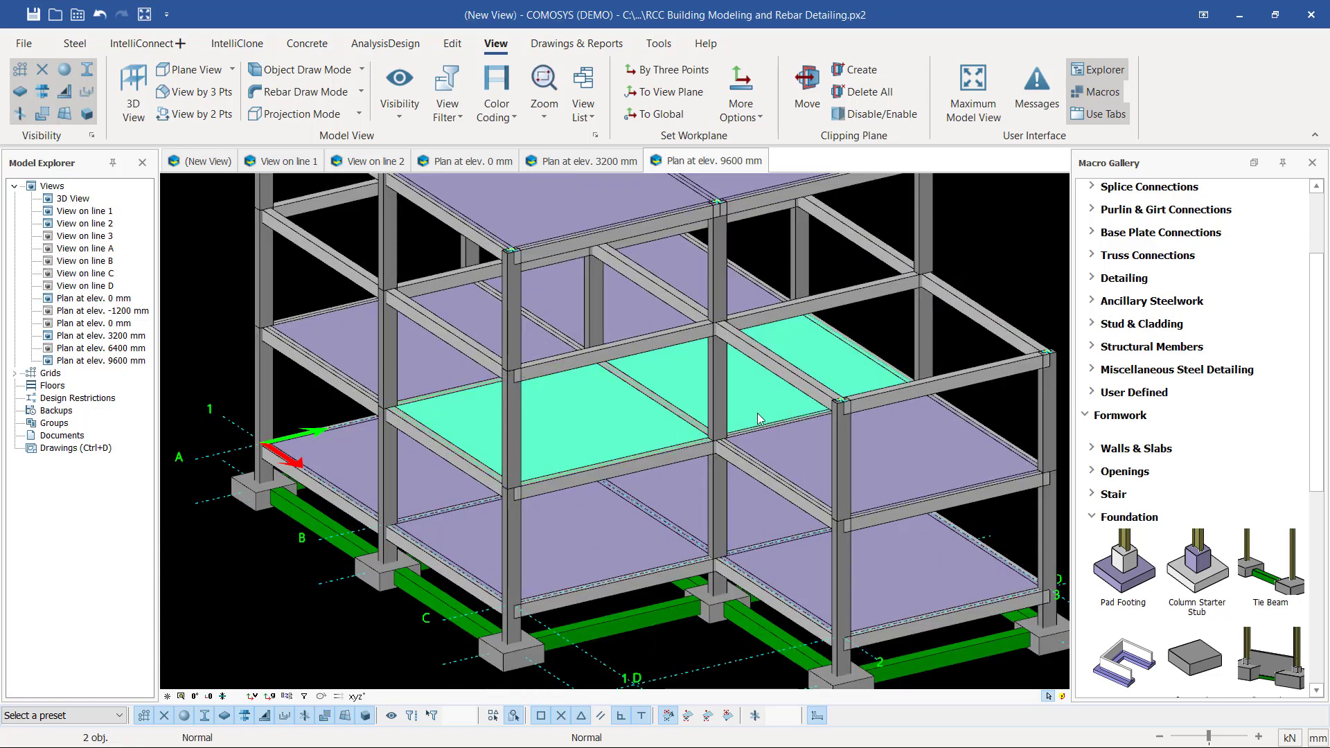
pyautogui.keyDown('ctrl'); pyautogui.click(775, 438); pyautogui.keyUp('ctrl')
pyautogui.keyDown('ctrl'); pyautogui.click(638, 306); pyautogui.keyUp('ctrl')
pyautogui.keyDown('ctrl'); pyautogui.click(433, 353); pyautogui.keyUp('ctrl')
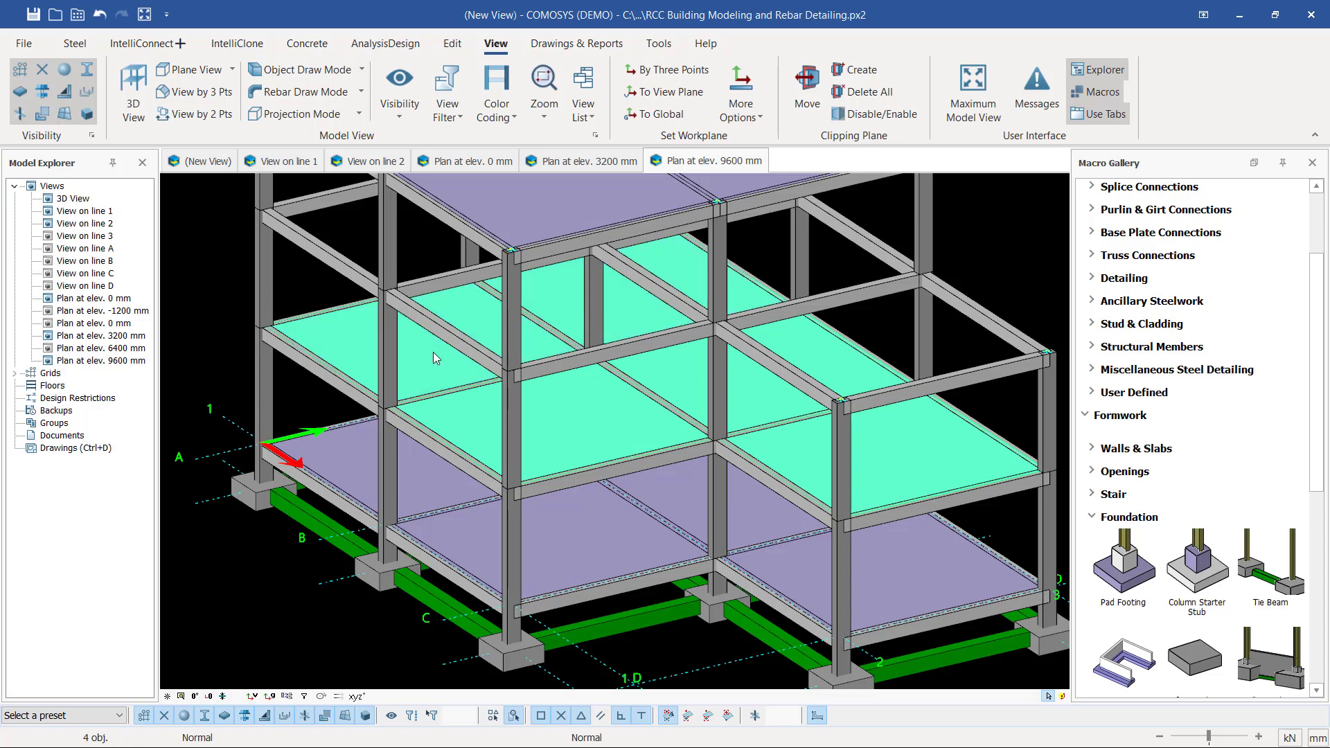
pyautogui.rightClick(226, 262)
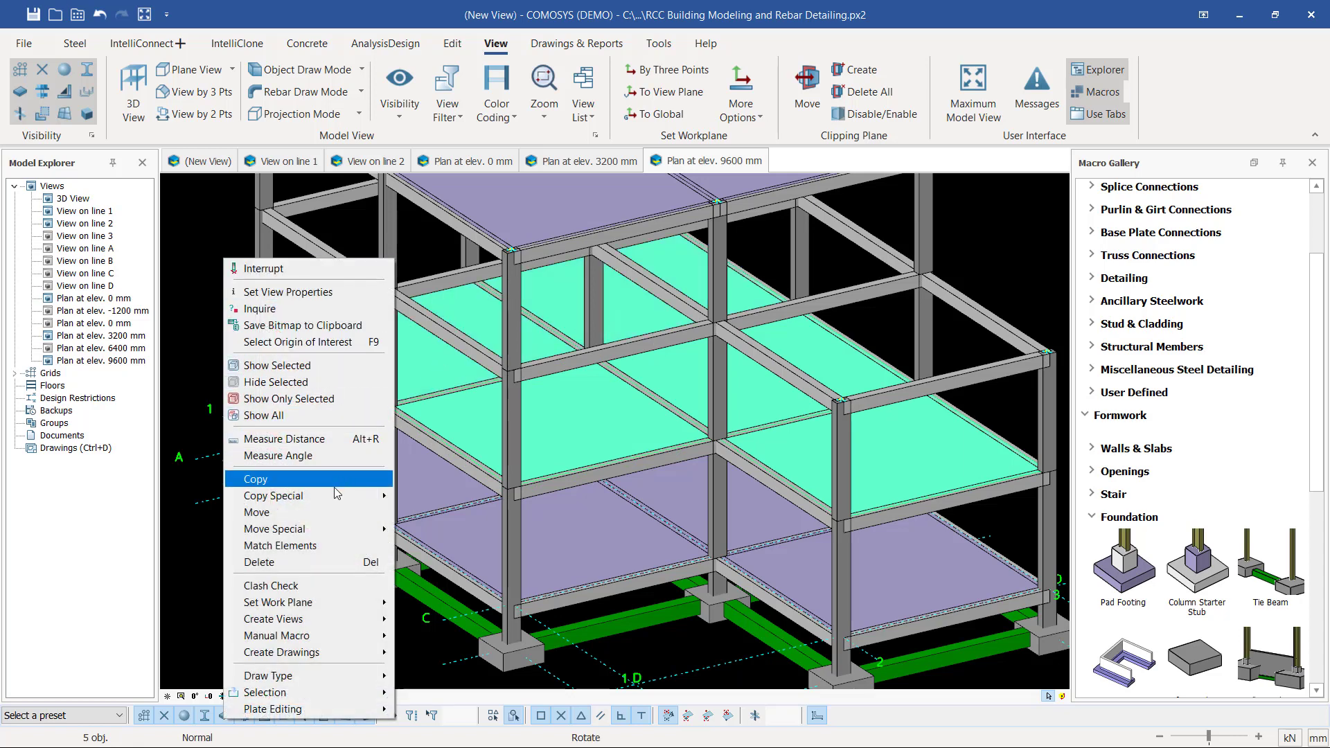
pyautogui.moveTo(325, 495)
pyautogui.click(443, 495)
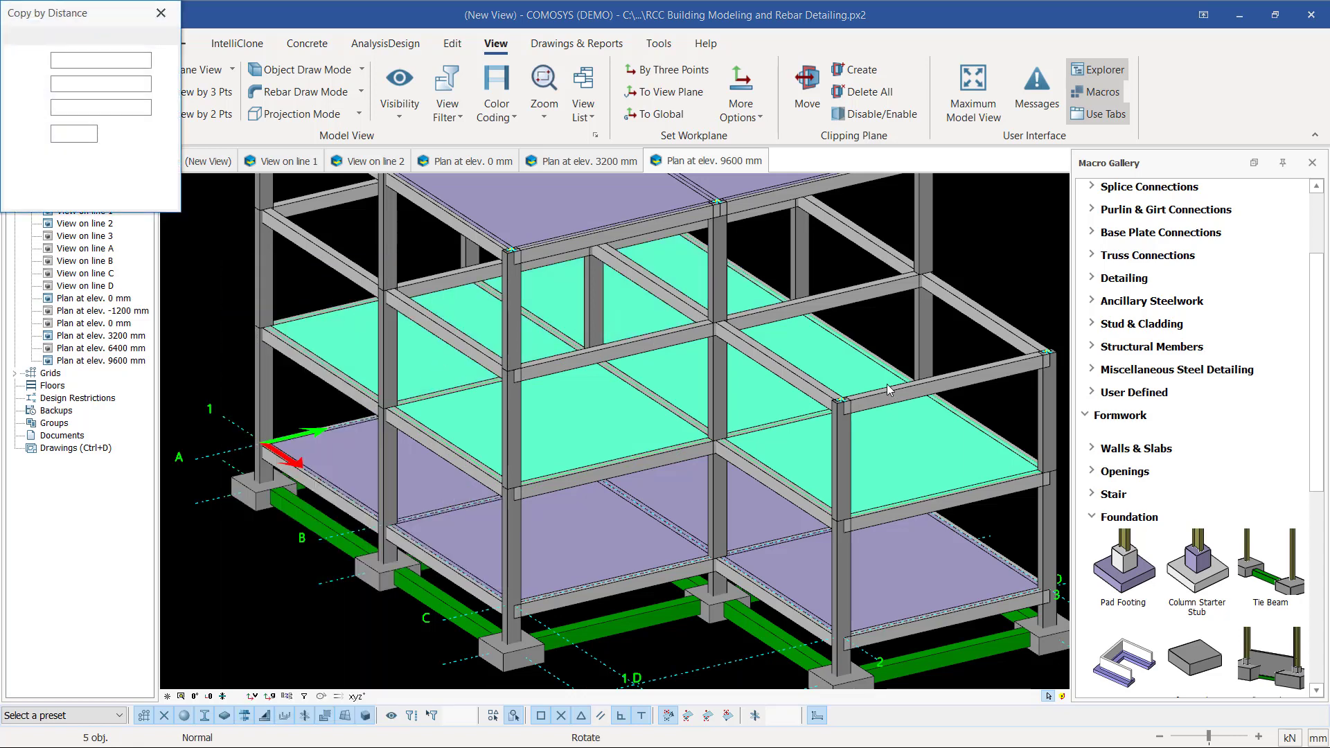
pyautogui.doubleClick(145, 108)
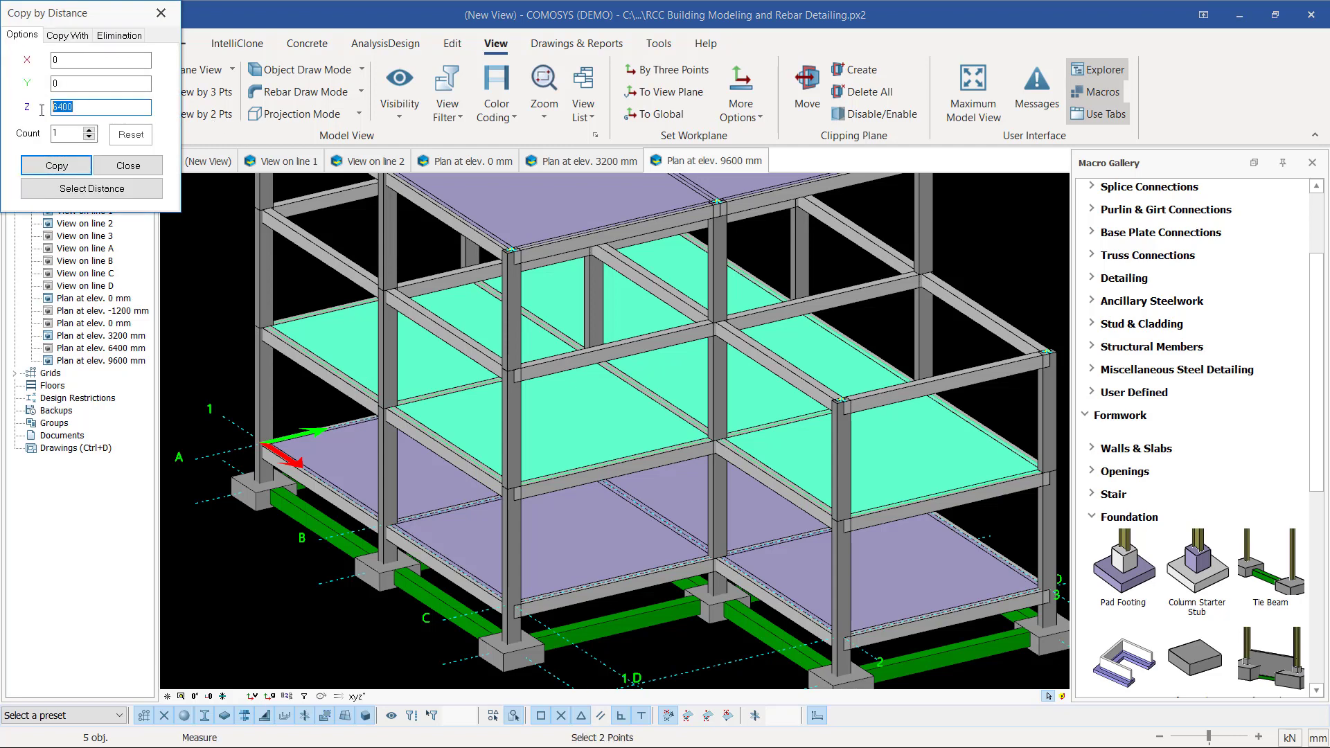
pyautogui.write('3200')
pyautogui.click(56, 165)
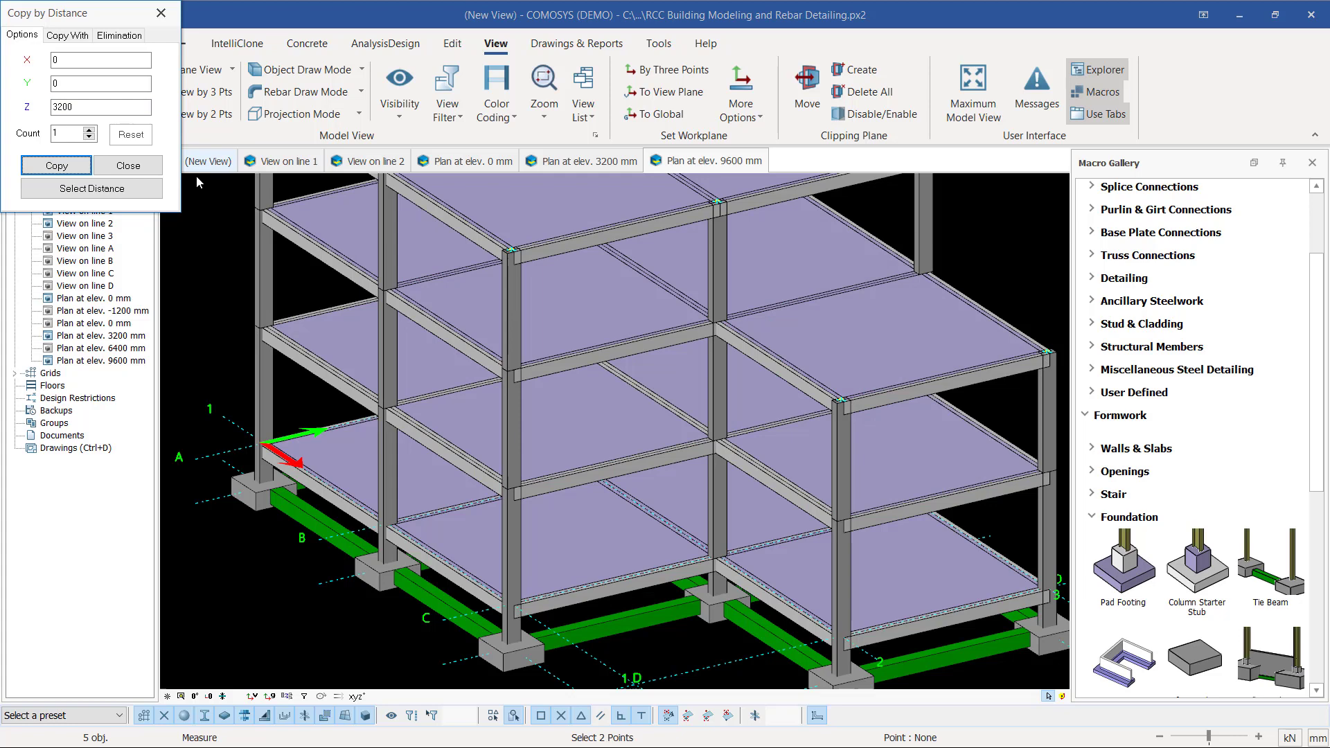
pyautogui.click(129, 166)
pyautogui.scroll(-5, 753, 303)
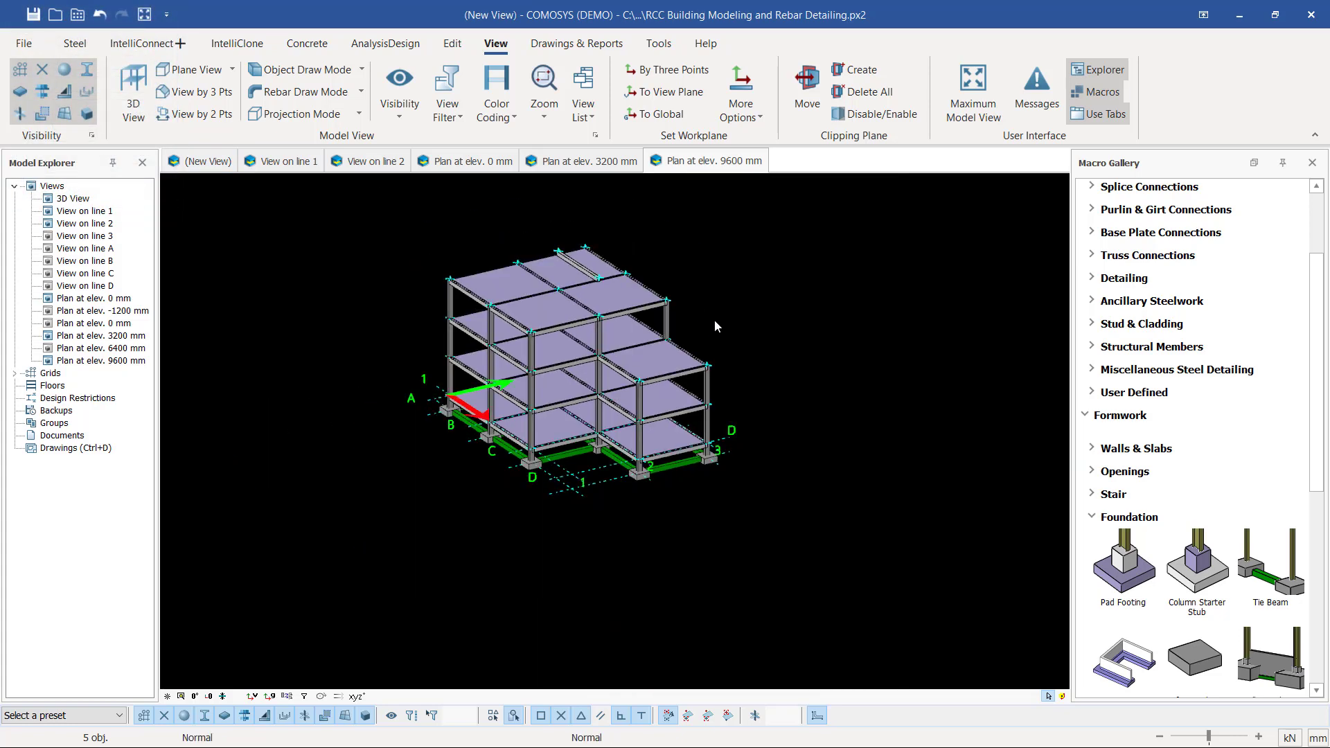
pyautogui.scroll(5, 658, 339)
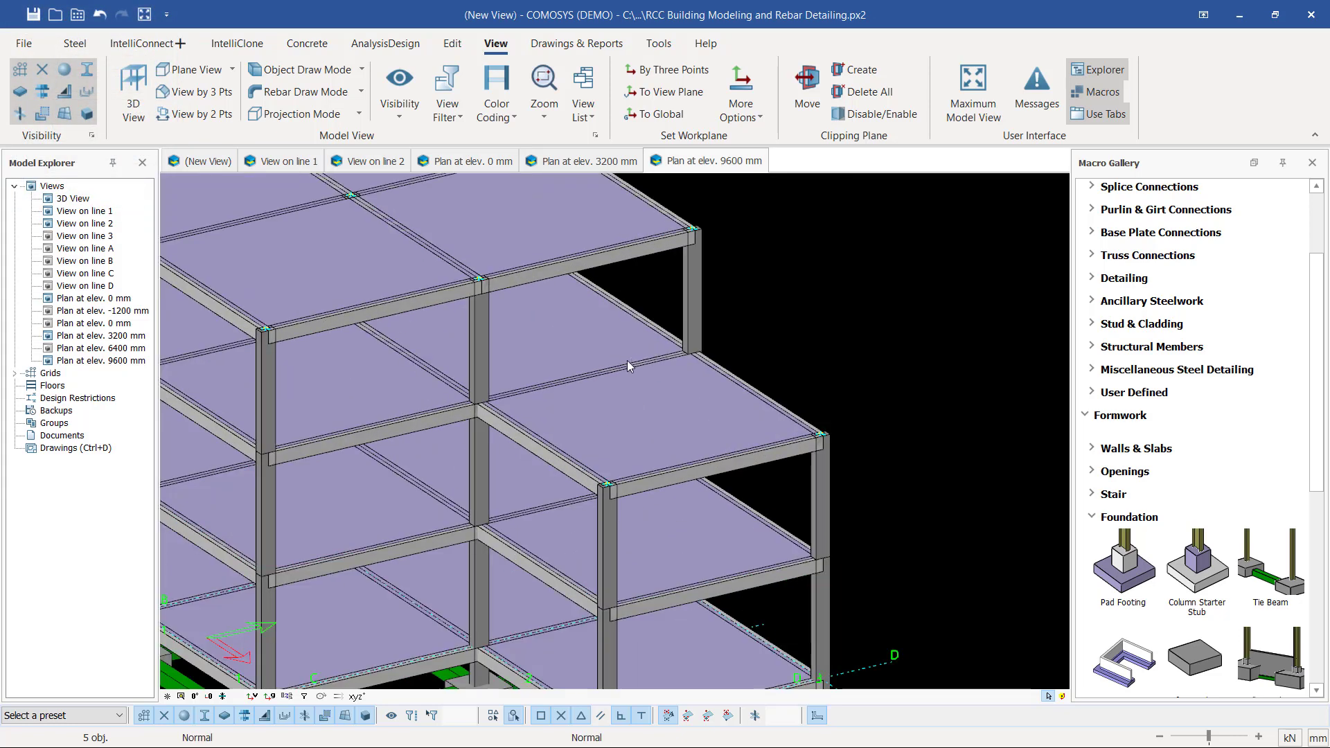
# - Delete the stray concrete beam floating above the roof-level slabs
pyautogui.scroll(-5, 593, 364)
pyautogui.moveTo(562, 363); pyautogui.dragTo(496, 421, button='middle')
pyautogui.scroll(5, 353, 214)
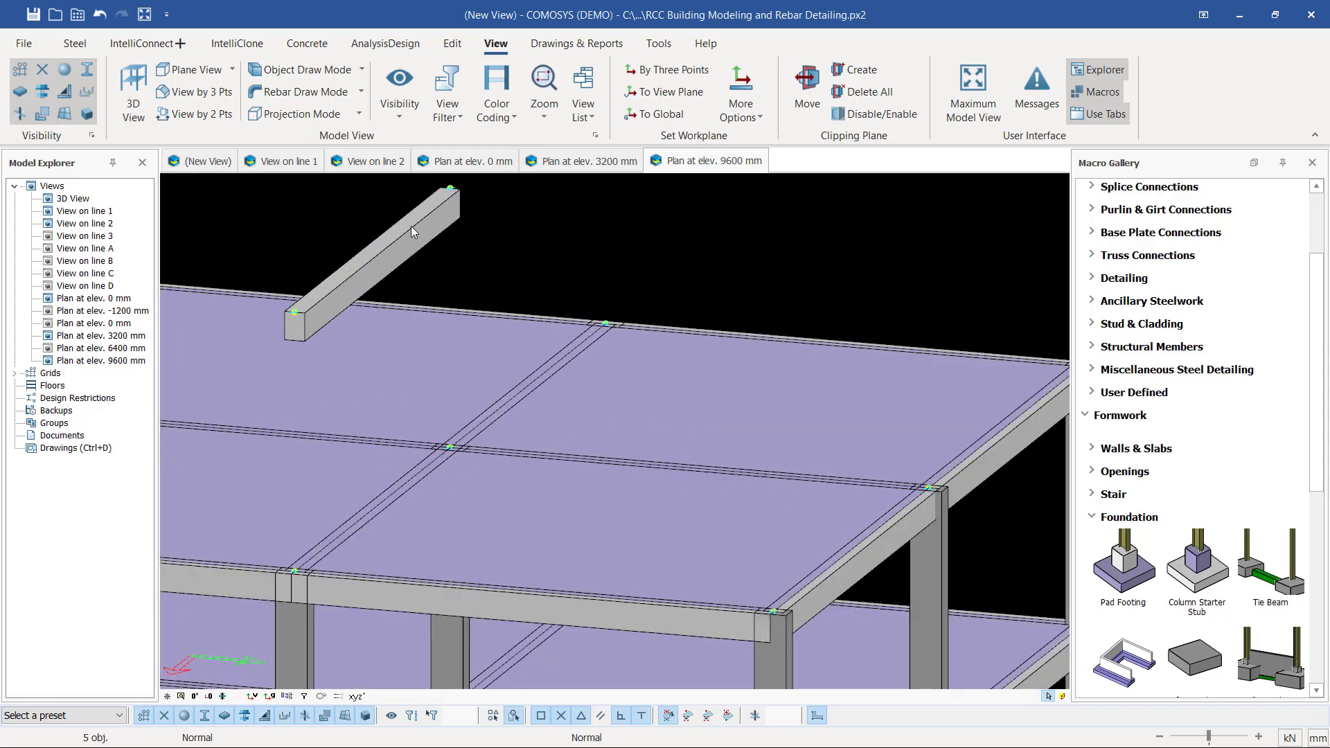
pyautogui.click(412, 228)
pyautogui.press('Delete')
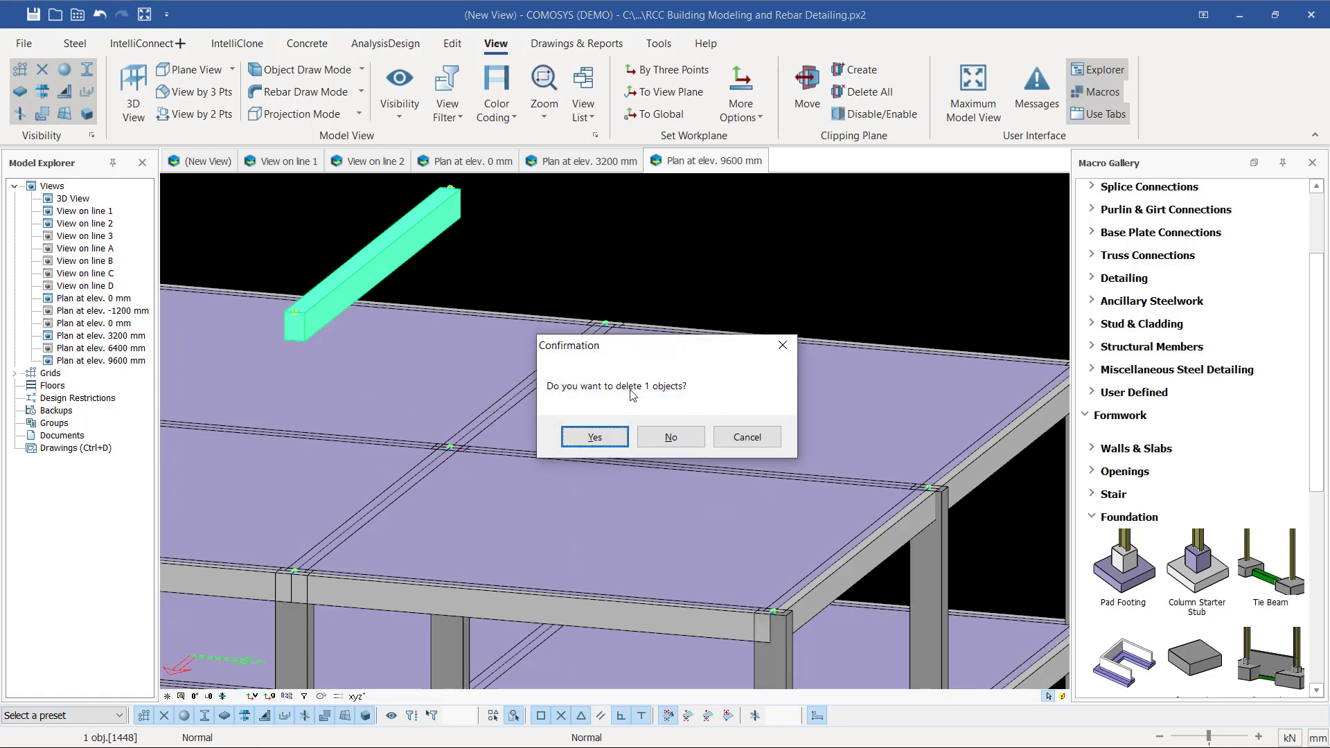
pyautogui.click(594, 436)
pyautogui.scroll(-5, 609, 384)
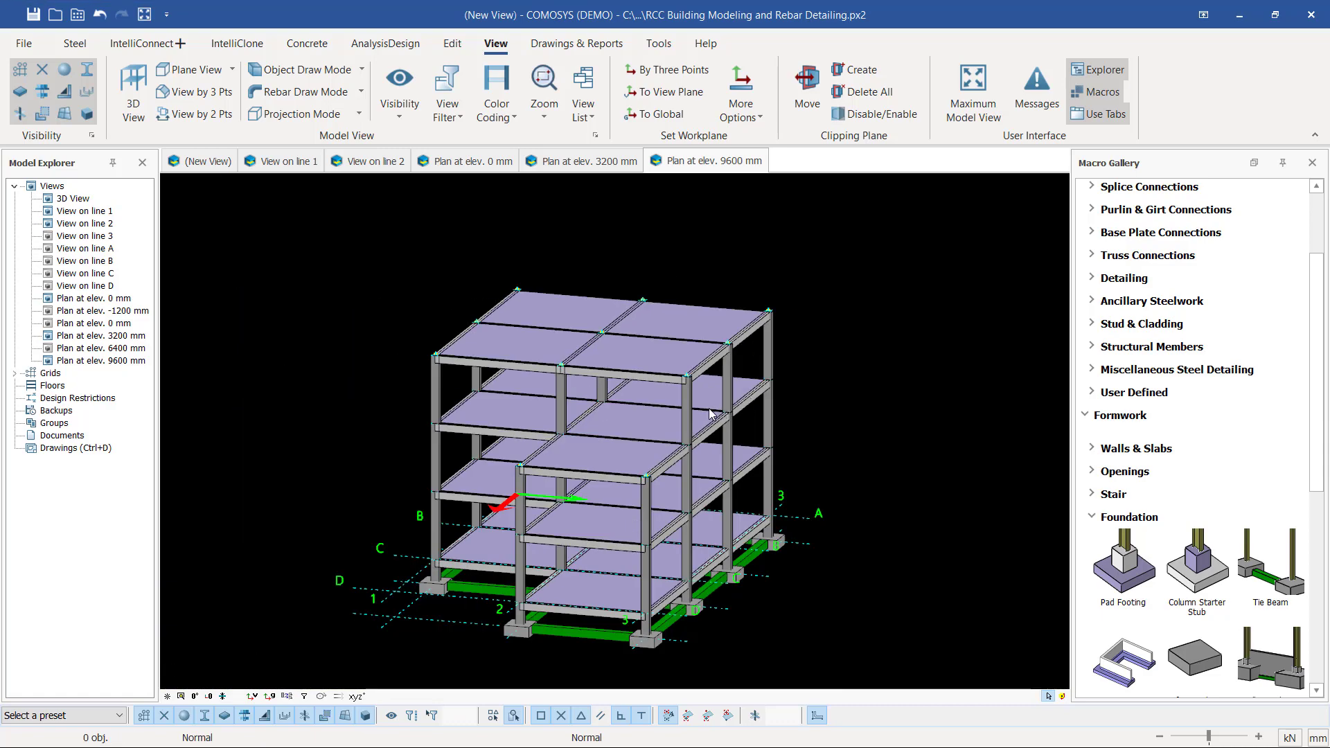
# - Examine the slabs on all floors of the frame, checking the ground-level and 3200 mm slabs in bay B–C between lines 1 and 2
pyautogui.moveTo(709, 413); pyautogui.dragTo(817, 417, button='middle')
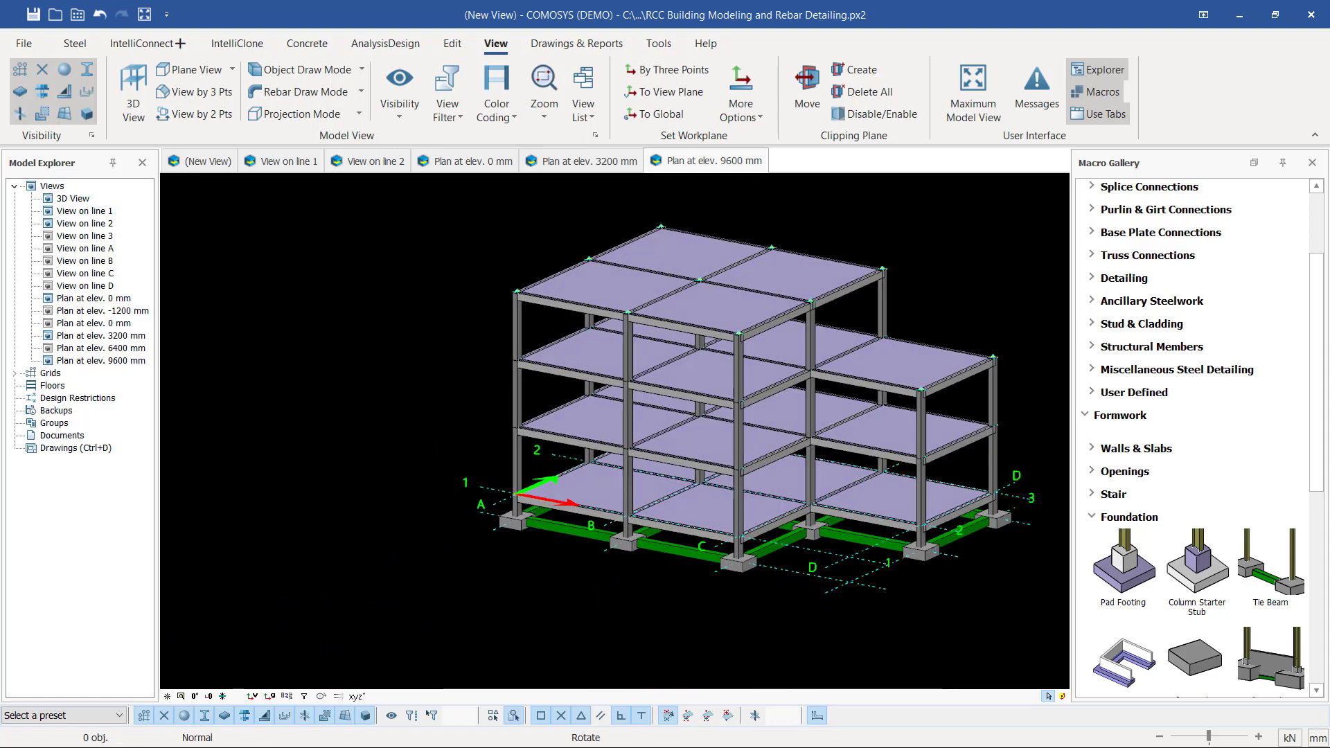
pyautogui.scroll(5, 924, 453)
pyautogui.scroll(-3, 753, 354)
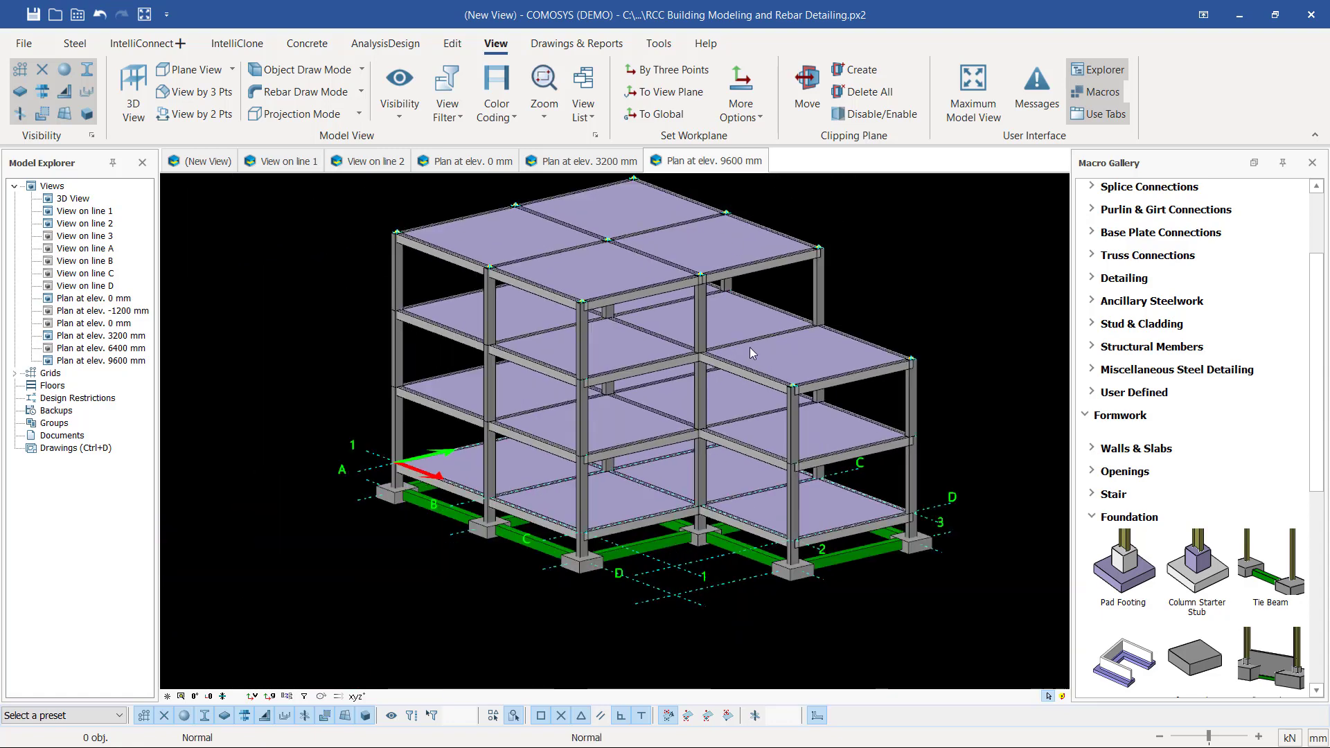
pyautogui.moveTo(694, 447); pyautogui.dragTo(720, 407, button='middle')
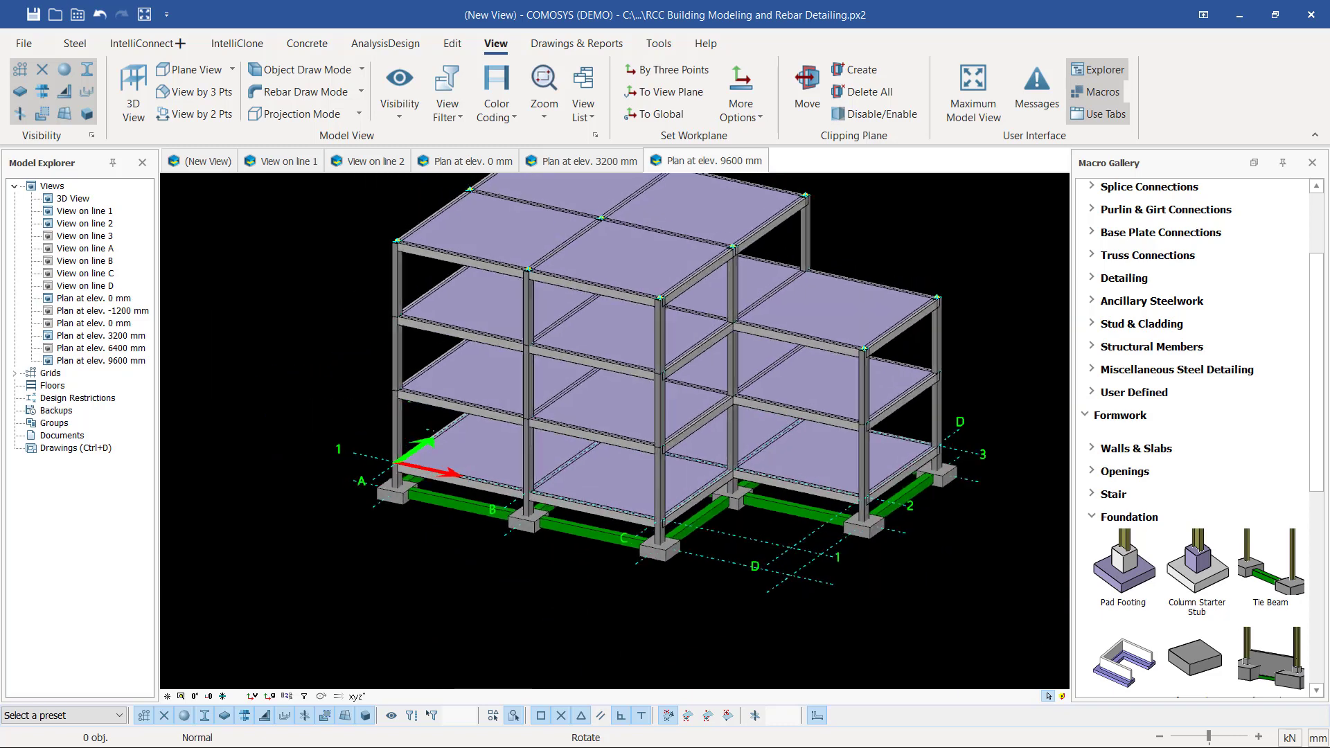
pyautogui.scroll(5, 686, 539)
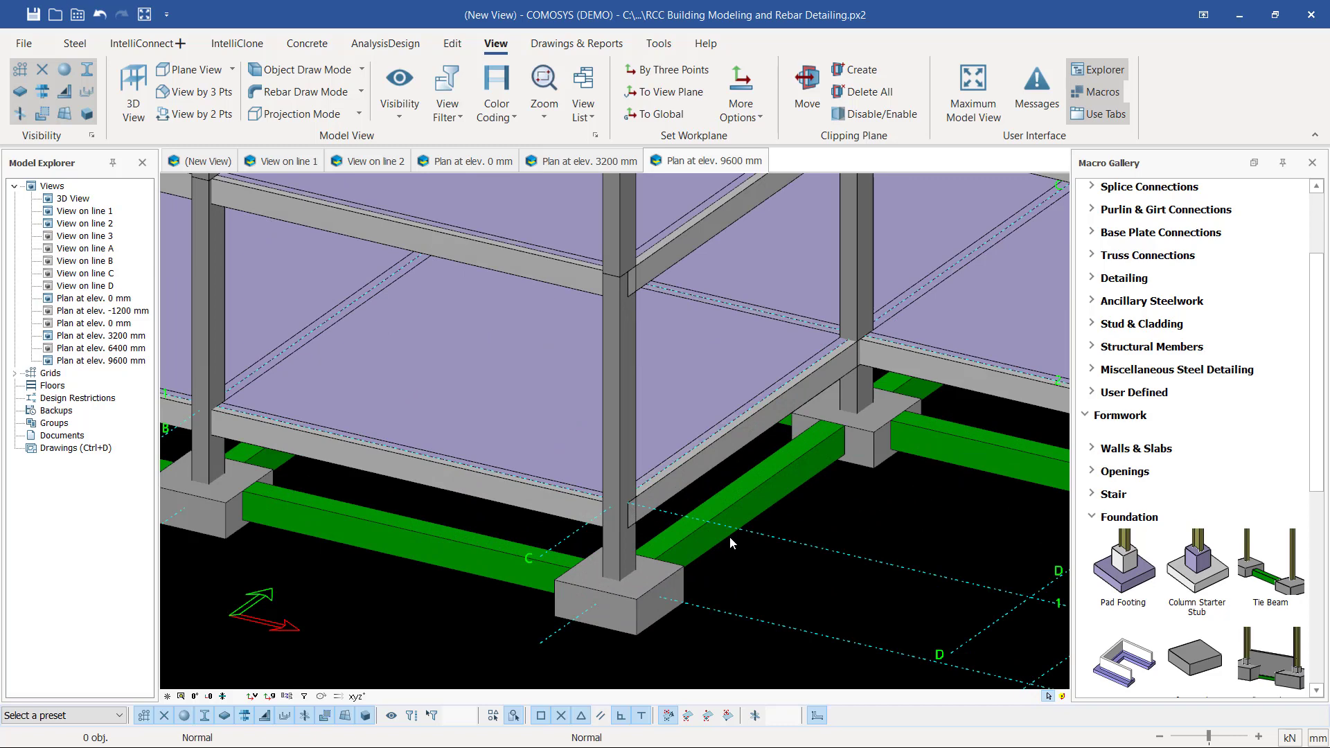
pyautogui.click(704, 352)
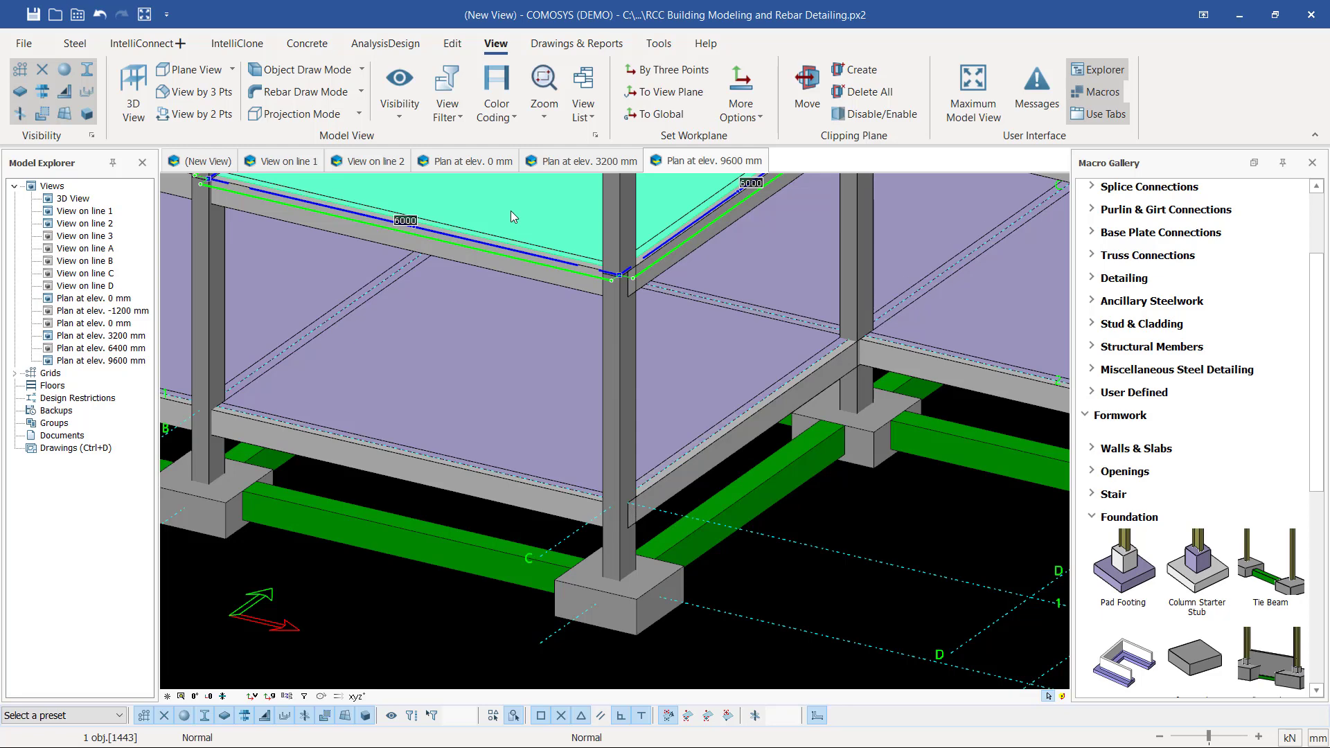
pyautogui.scroll(-3, 556, 310)
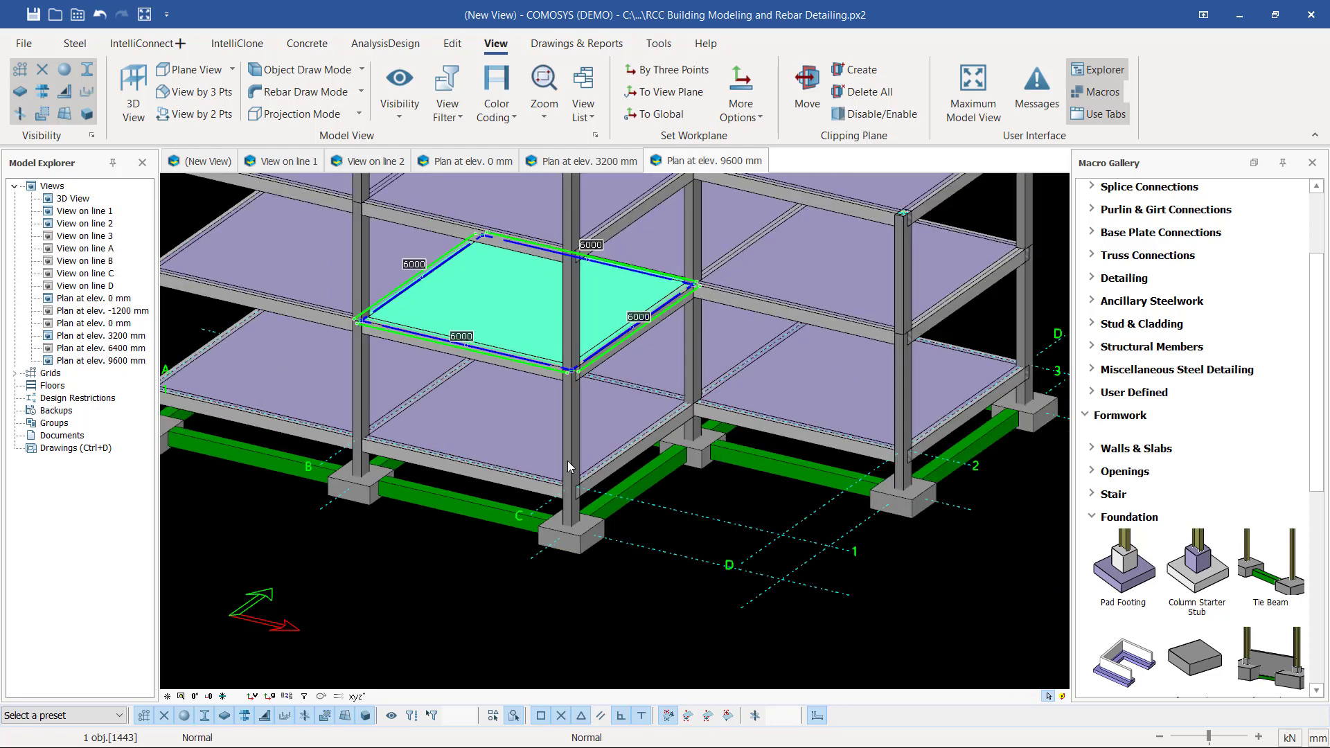
pyautogui.click(506, 420)
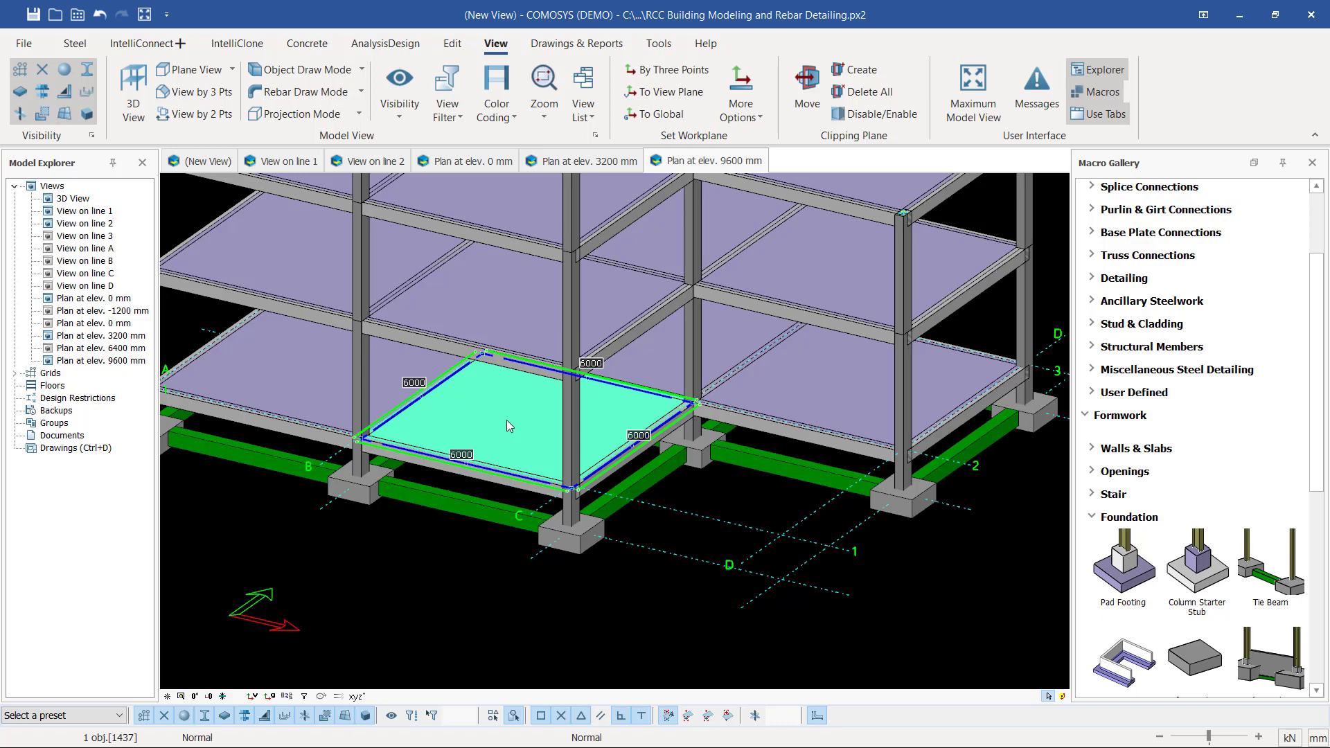
pyautogui.click(506, 309)
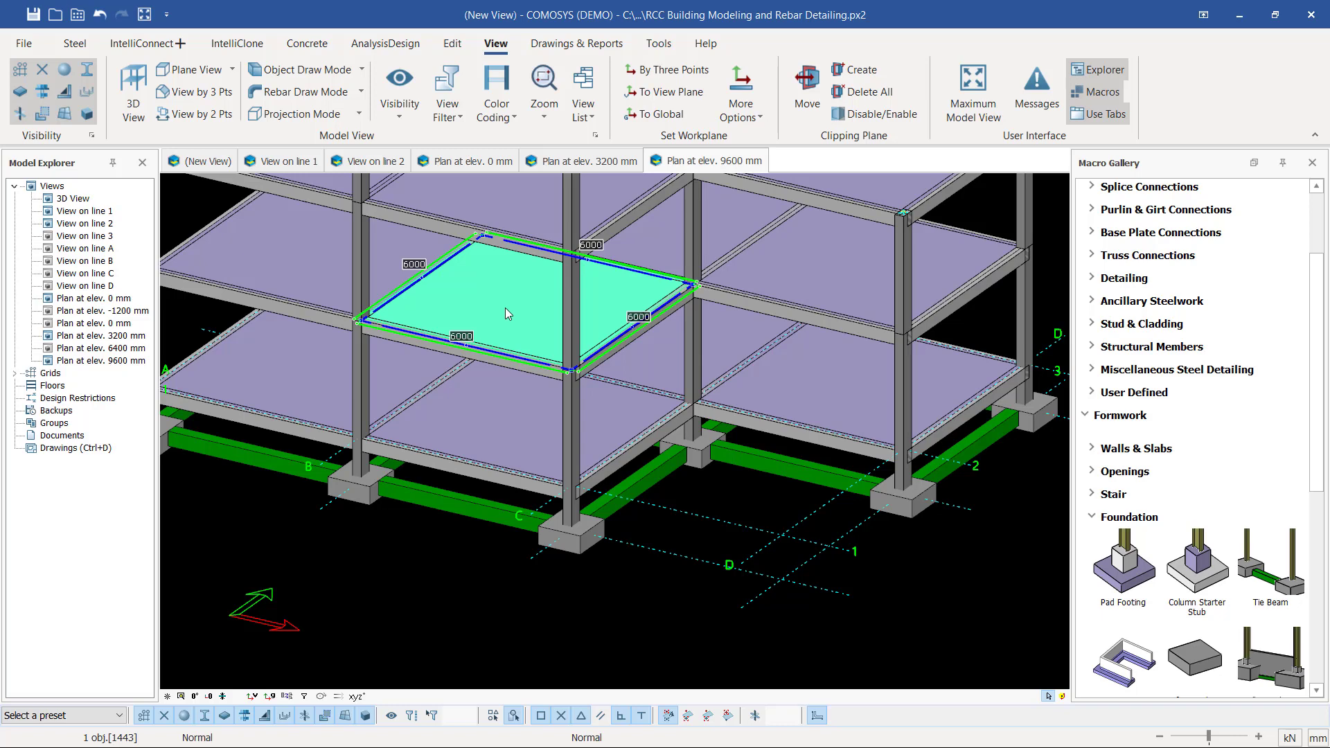
pyautogui.scroll(-4, 540, 387)
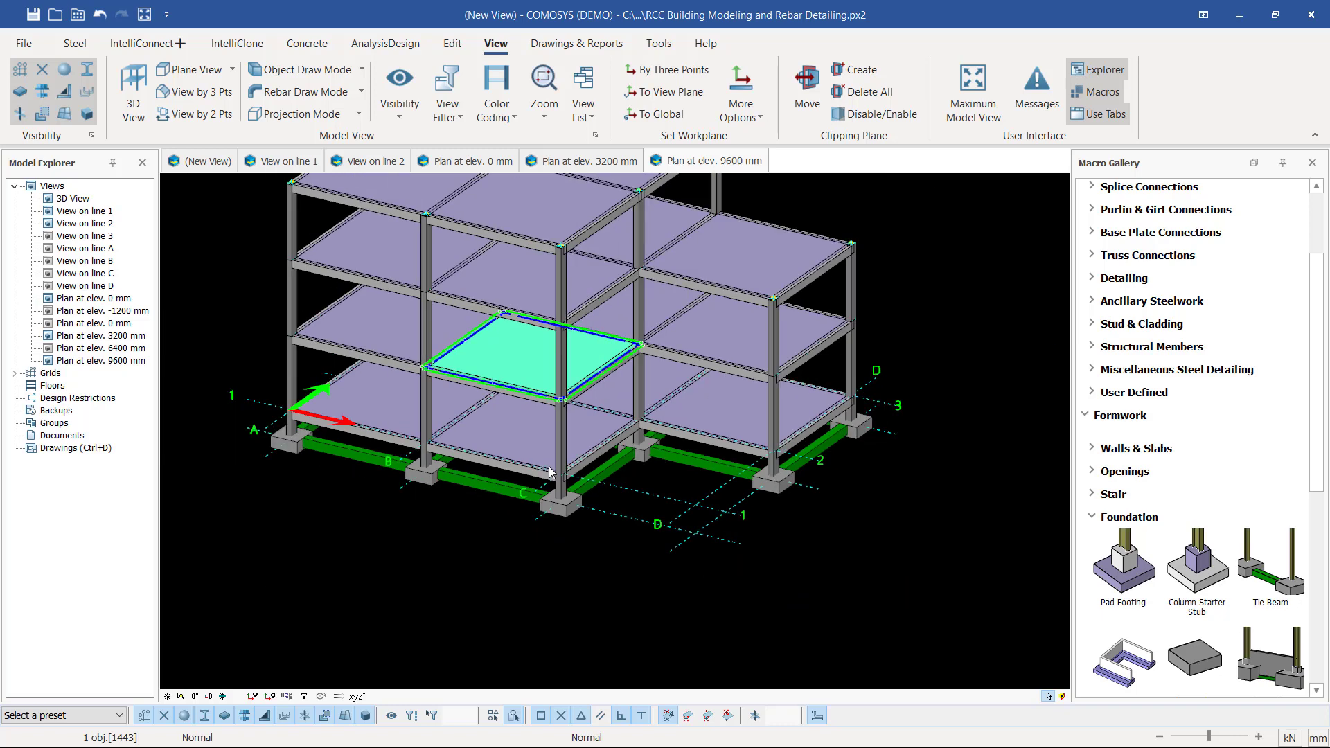
pyautogui.scroll(-1, 657, 463)
pyautogui.scroll(3, 657, 462)
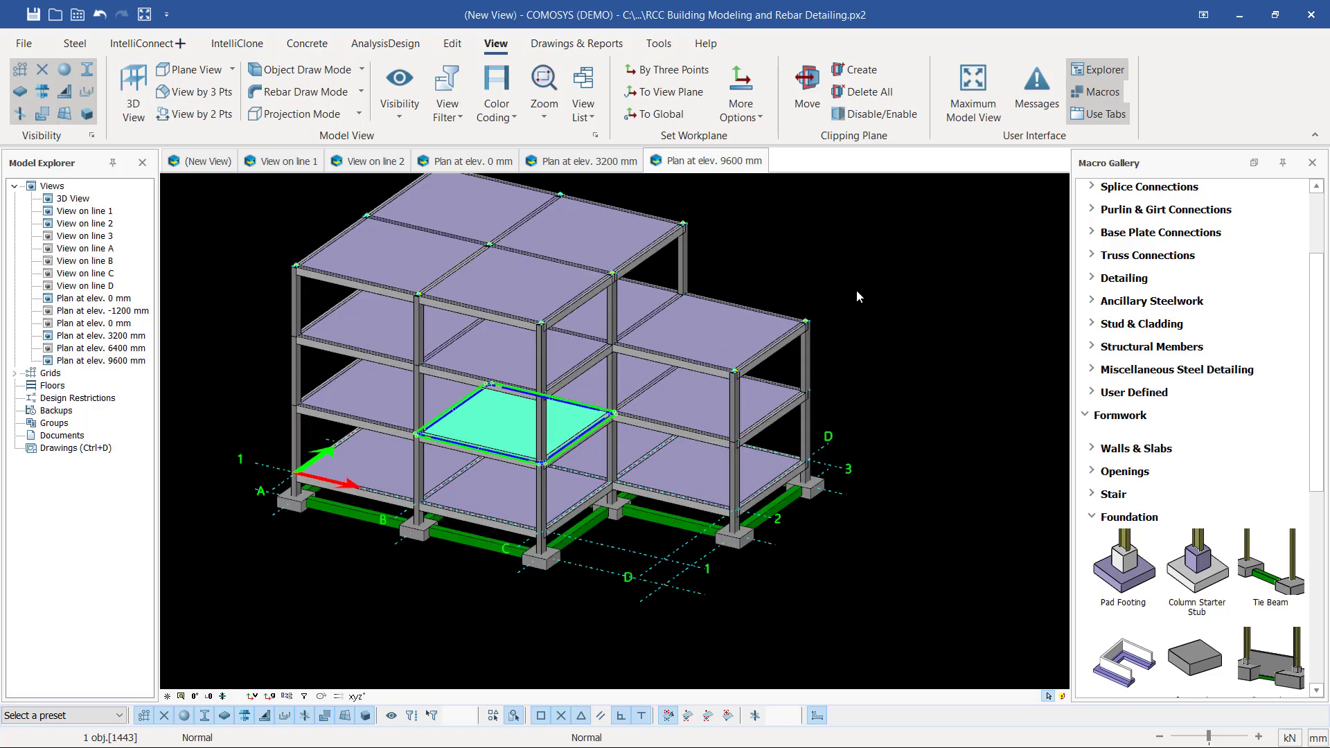
pyautogui.click(866, 277)
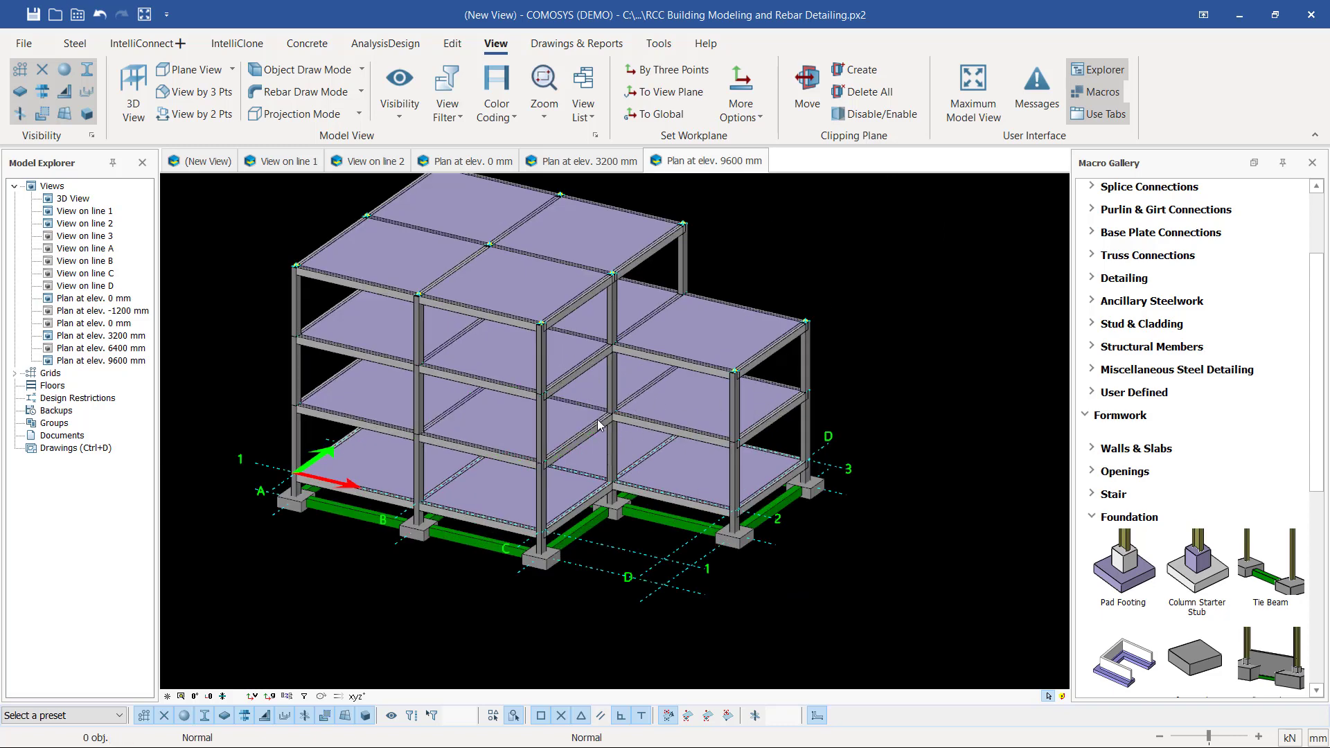
pyautogui.moveTo(866, 277); pyautogui.dragTo(585, 420, button='middle')
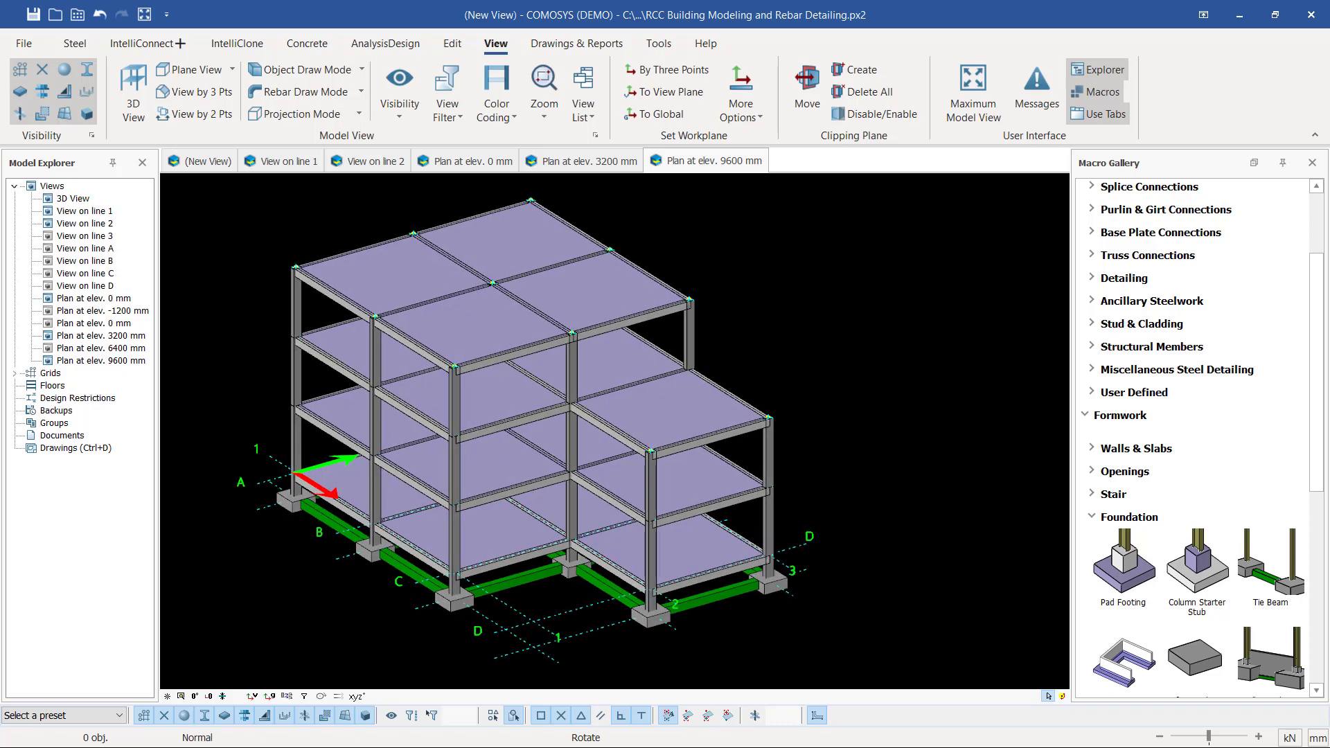